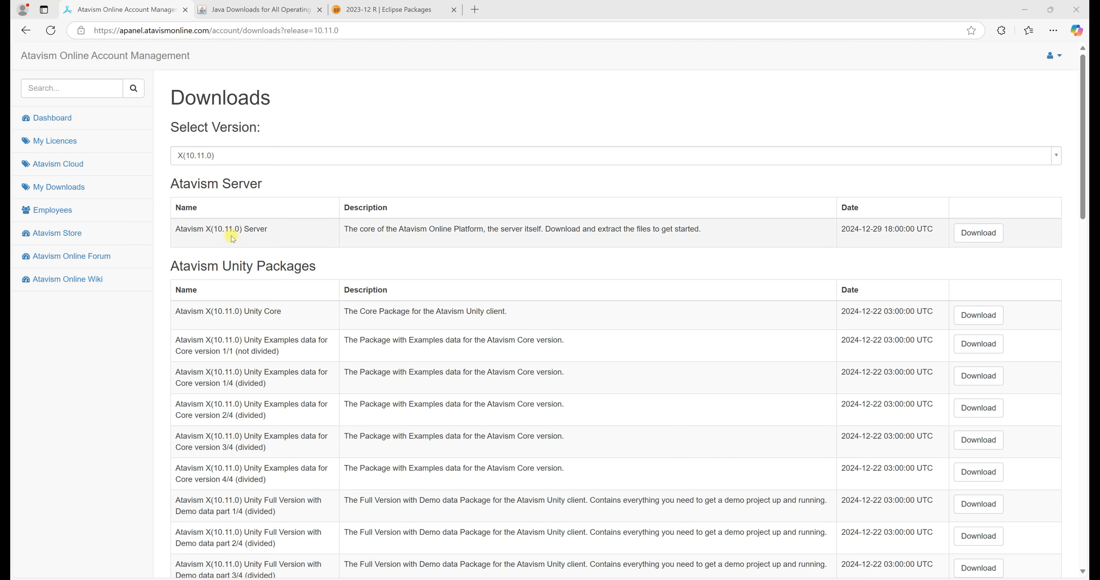
Download the Atavism X(10.11.0) Server package and the AGIS X(10.11.0) source files
left_click_drag(215, 229, 232, 229)
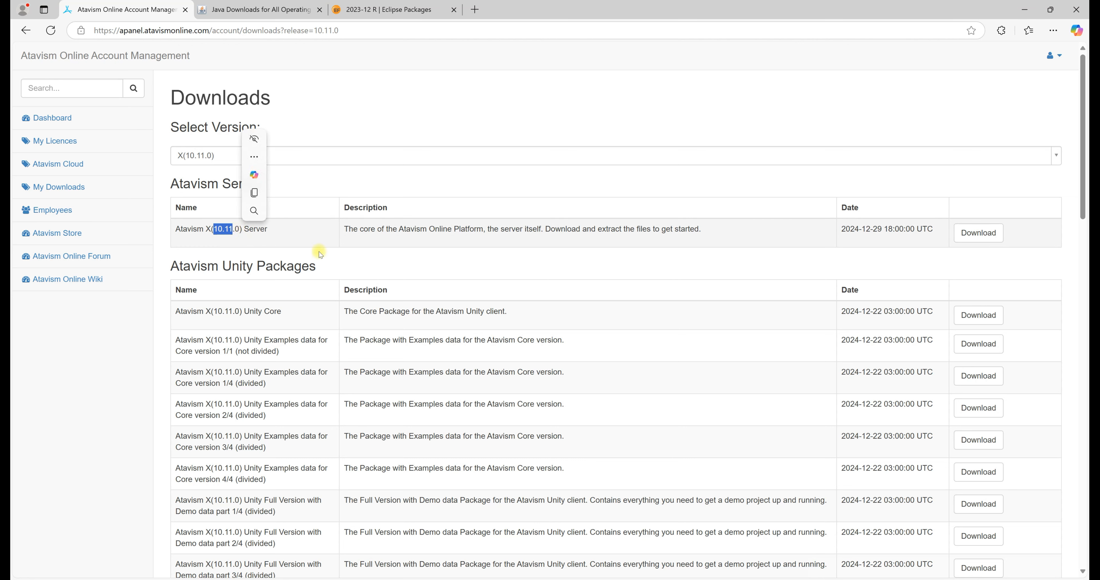
left_click(978, 233)
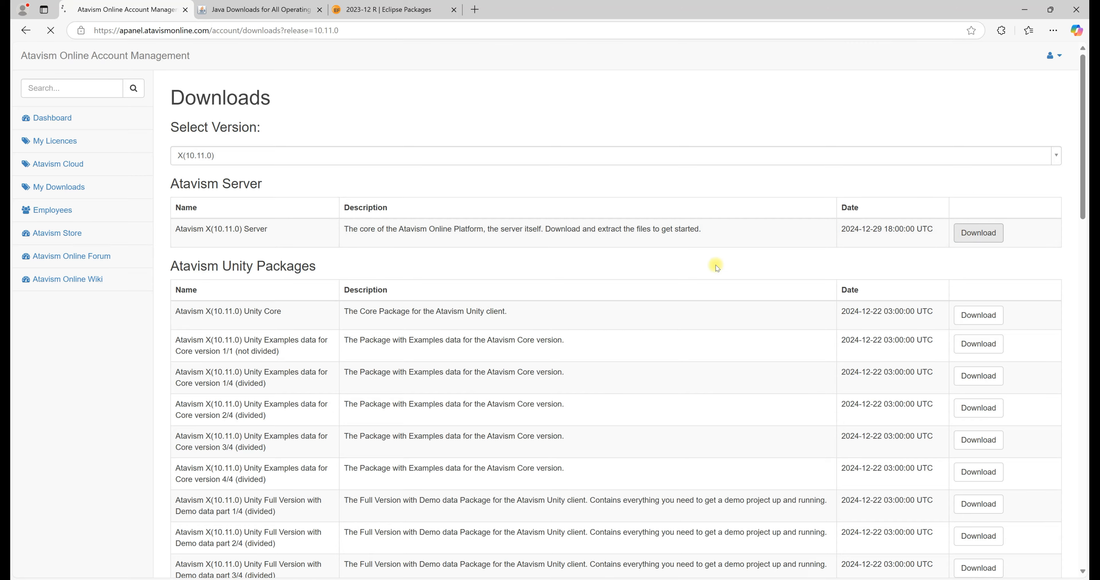
scroll(679, 267, "down", 4)
scroll(676, 269, "down", 12)
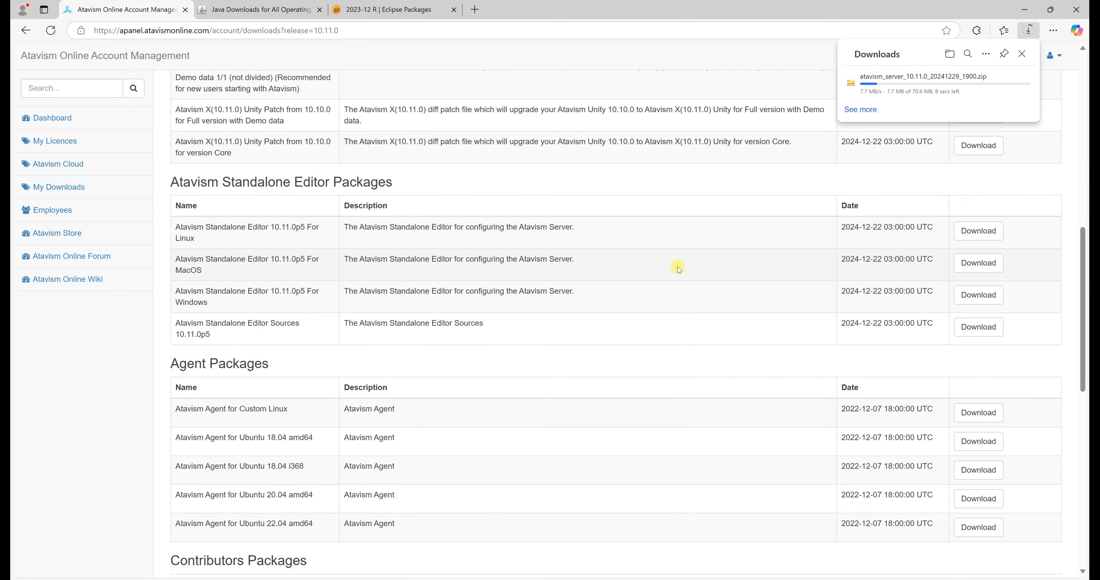
scroll(679, 268, "down", 5)
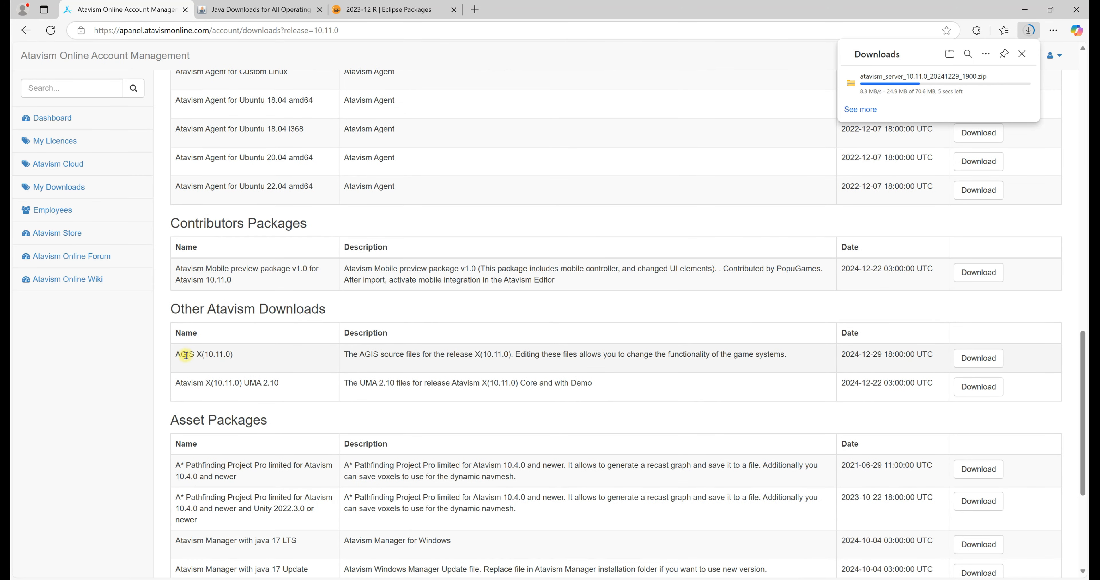
left_click_drag(177, 355, 239, 356)
left_click(216, 355)
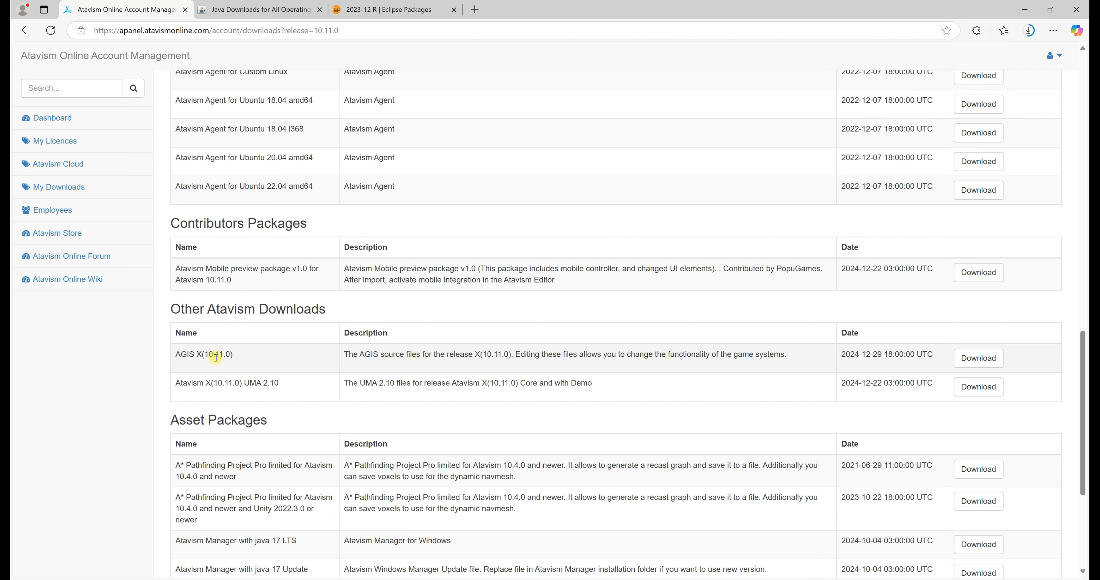
left_click(966, 359)
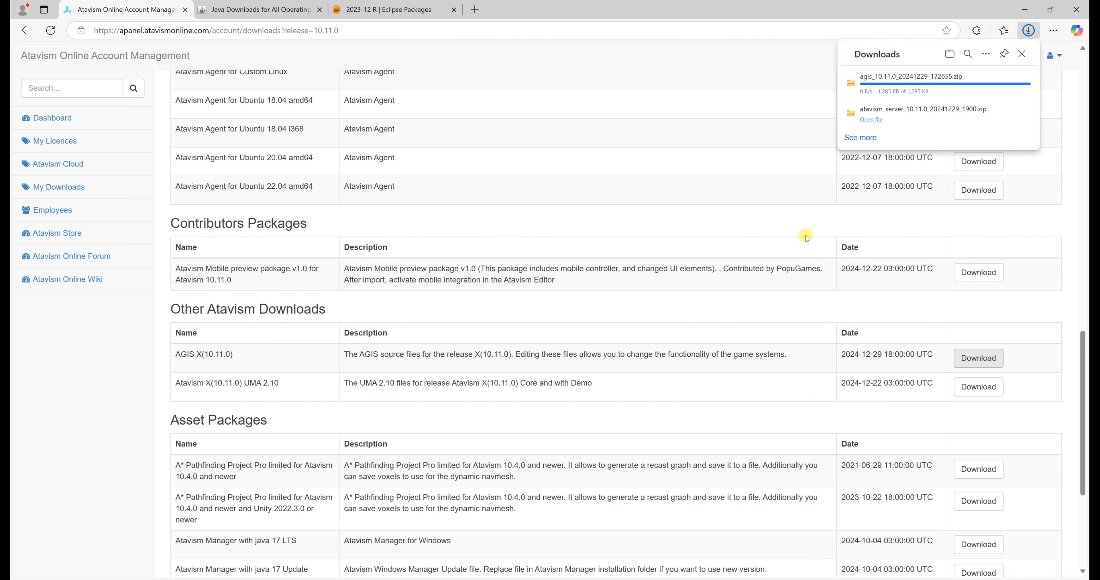
Download the Windows Online installer for Java Version 8 from the open Java downloads page
left_click(245, 12)
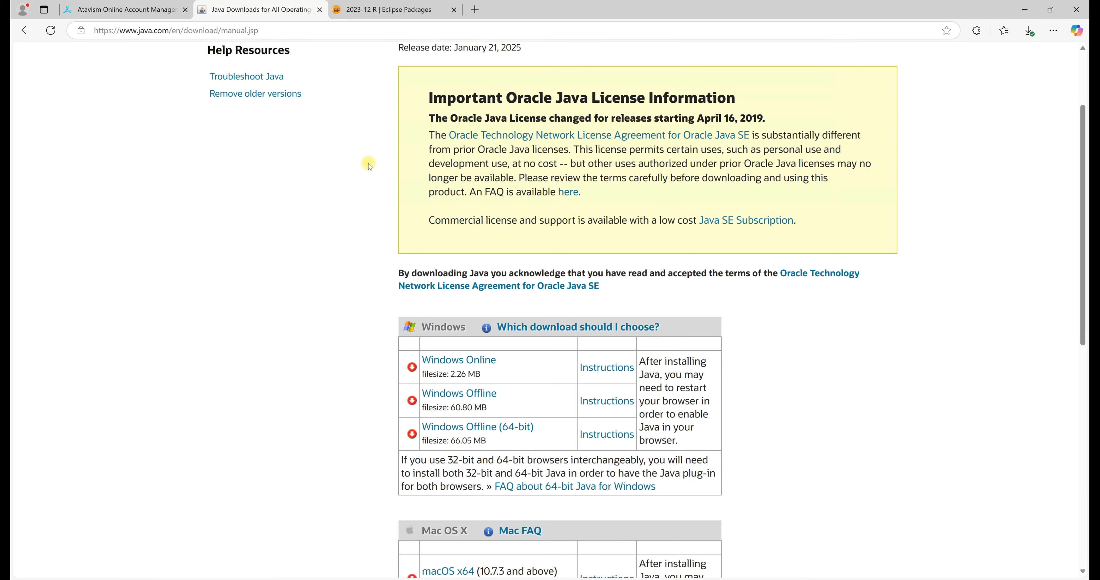
scroll(383, 193, "up", 3)
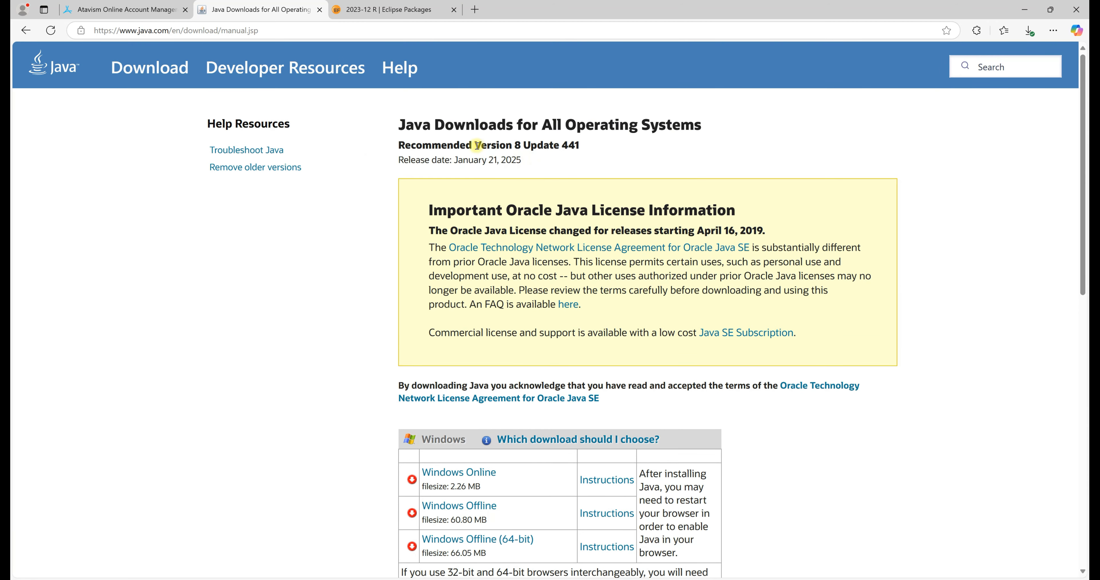
left_click_drag(475, 145, 527, 145)
left_click(363, 243)
scroll(381, 243, "down", 4)
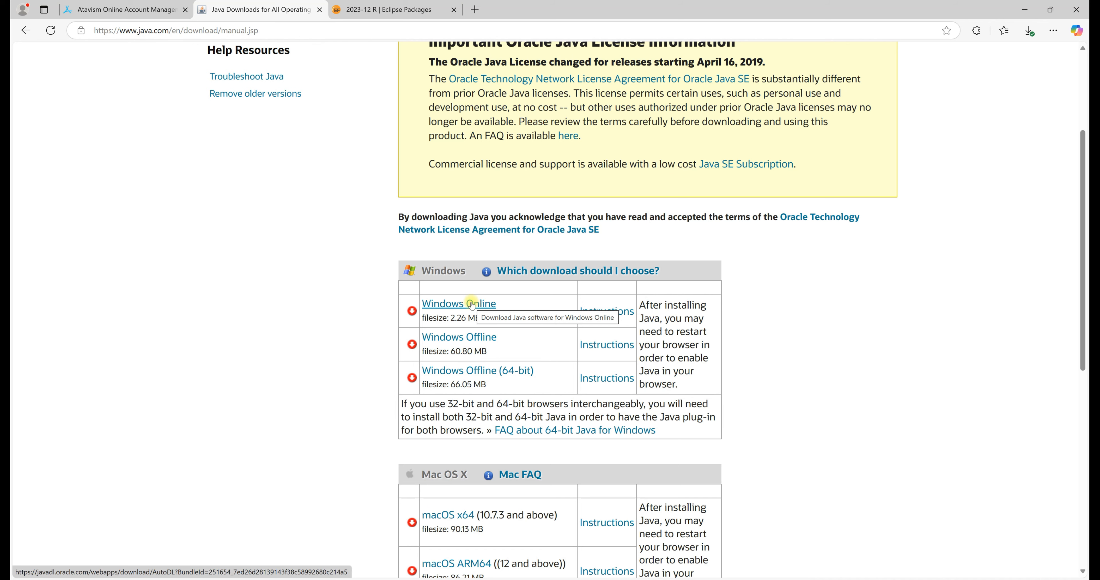
left_click(471, 305)
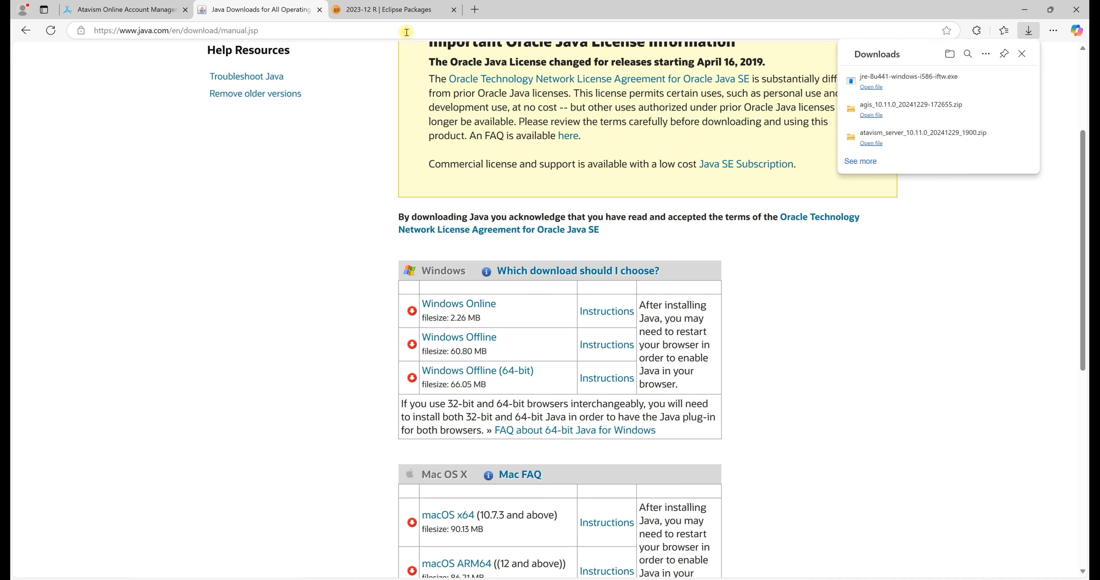
Download Eclipse IDE for Java Developers 2023-12 R for Windows x86_64 from the open Eclipse packages page
left_click(399, 17)
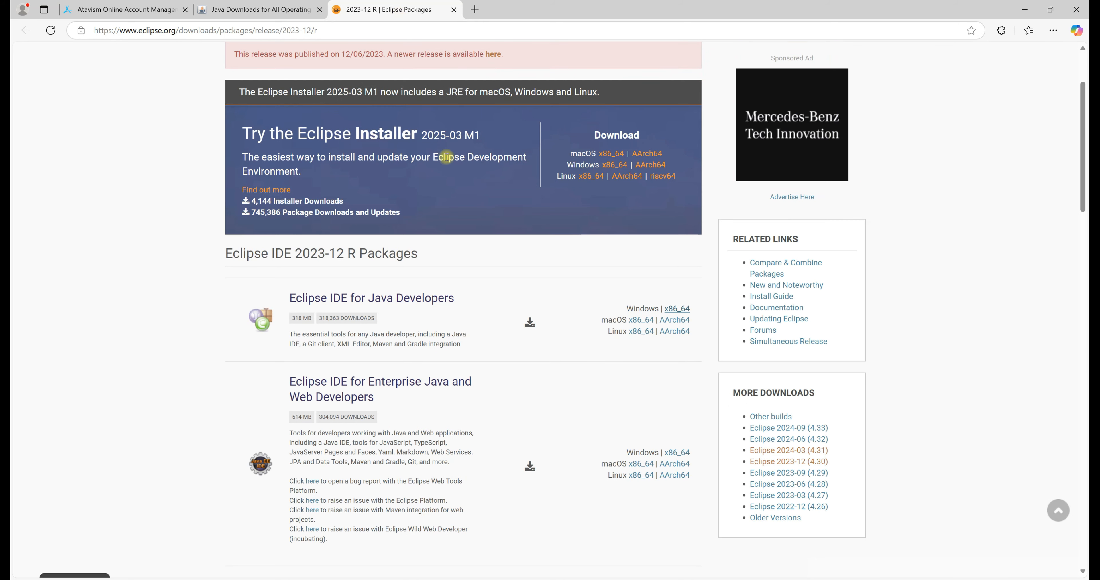
left_click_drag(295, 253, 320, 254)
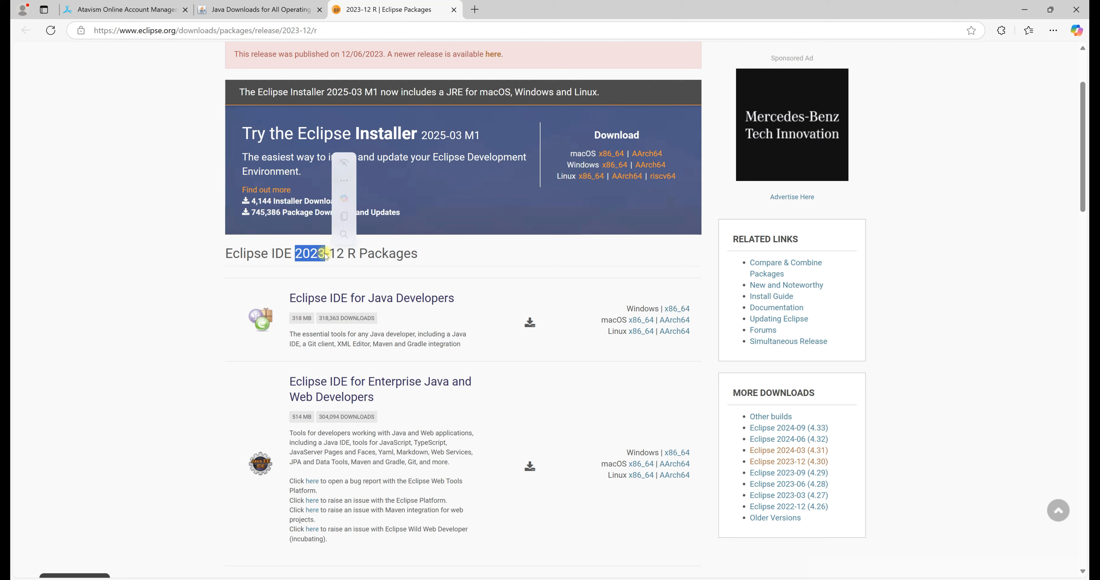
left_click(340, 258)
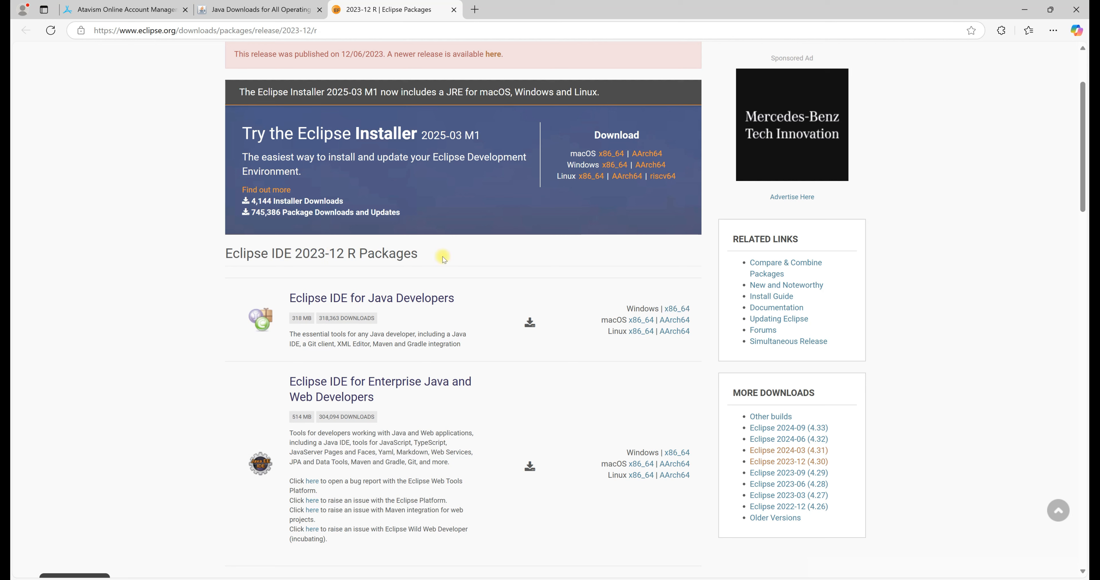
left_click(673, 310)
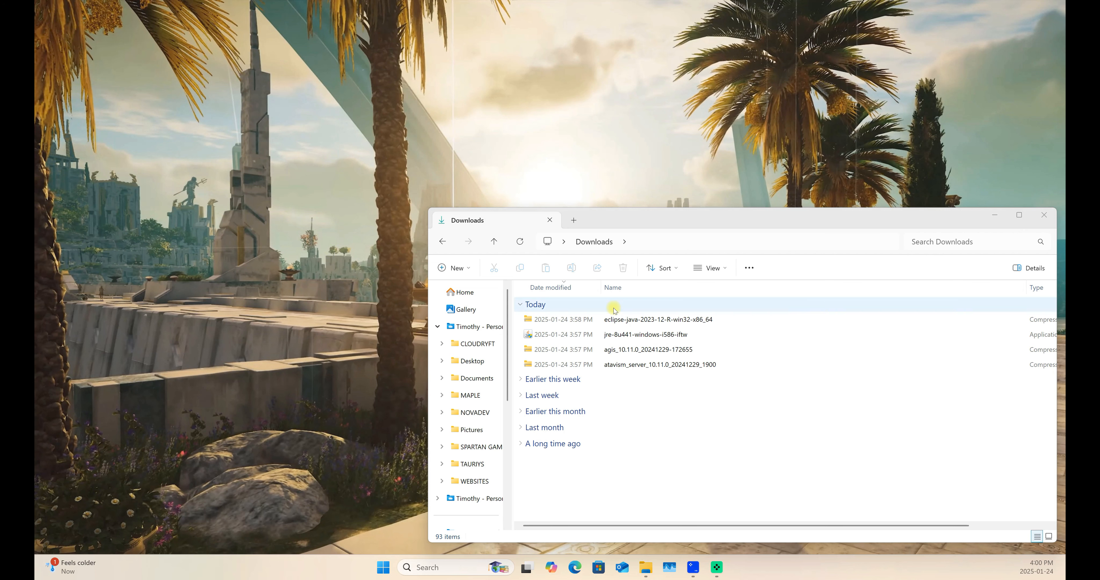
left_click(611, 319)
right_click(612, 319)
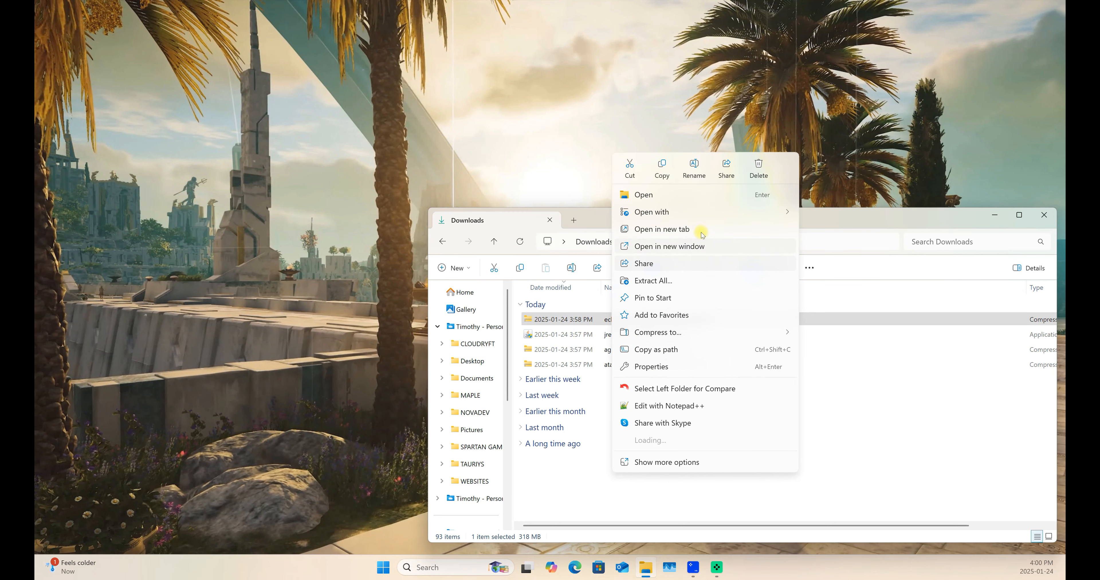
left_click(678, 282)
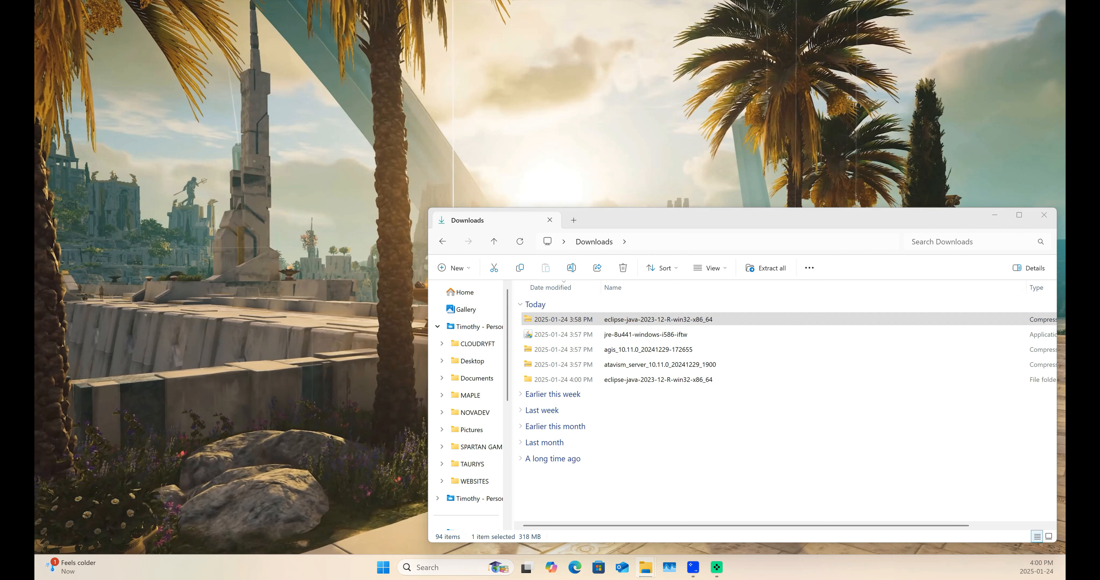
left_click(611, 350)
right_click(611, 350)
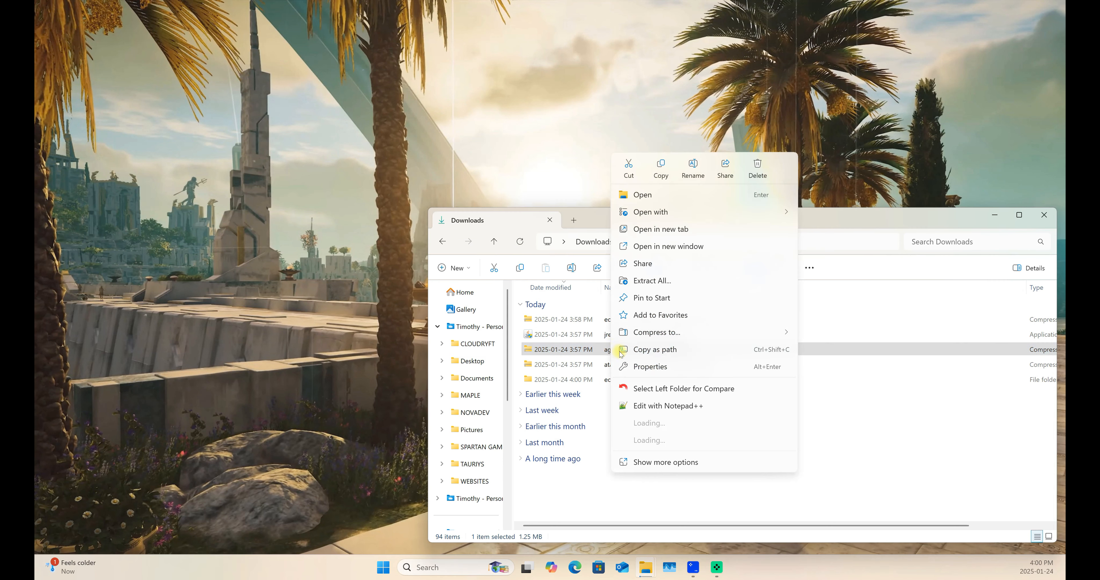
left_click(653, 281)
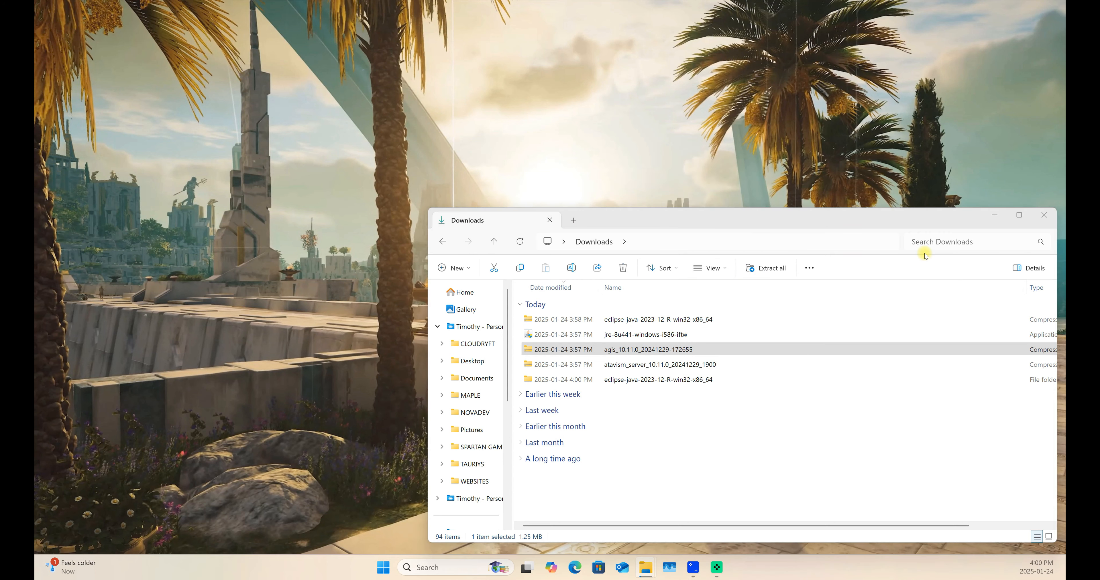
Extract the atavism_server_10.11.0_20241229_1900 archive in the Downloads folder
left_click(603, 366)
right_click(603, 366)
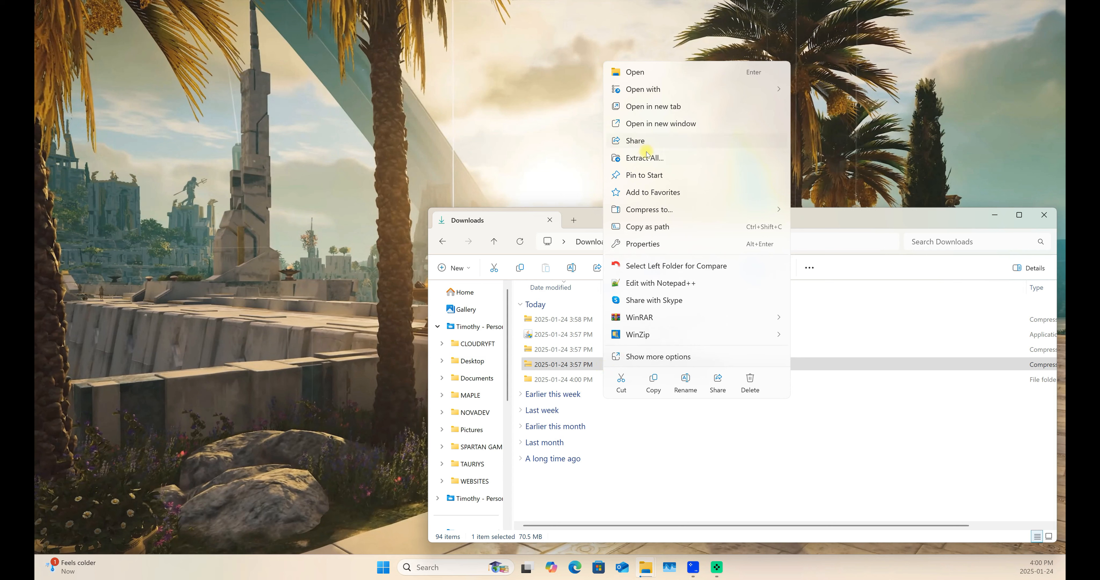
left_click(726, 156)
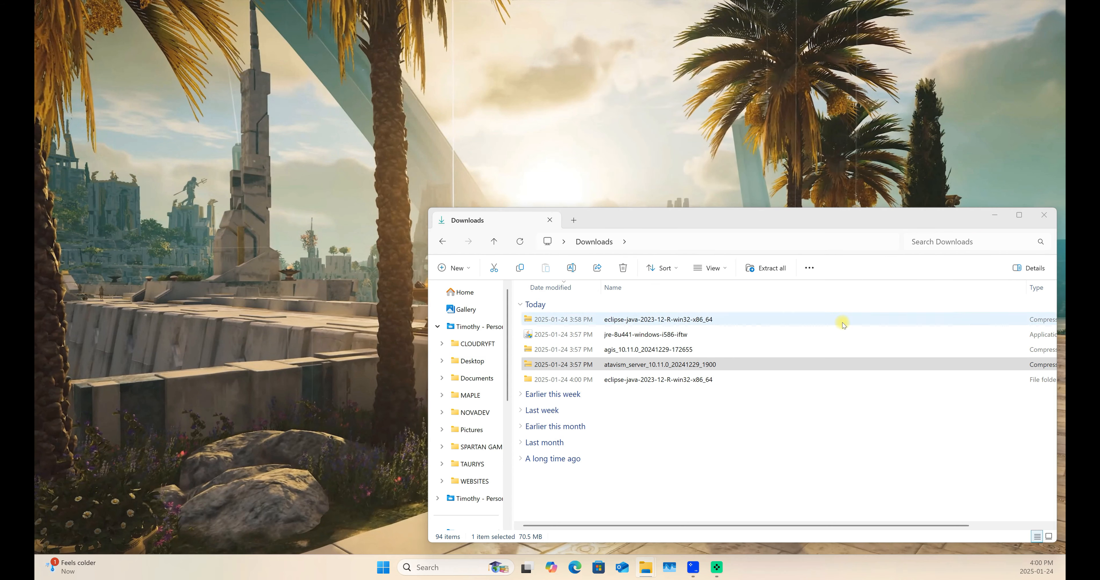
left_click_drag(787, 221, 766, 225)
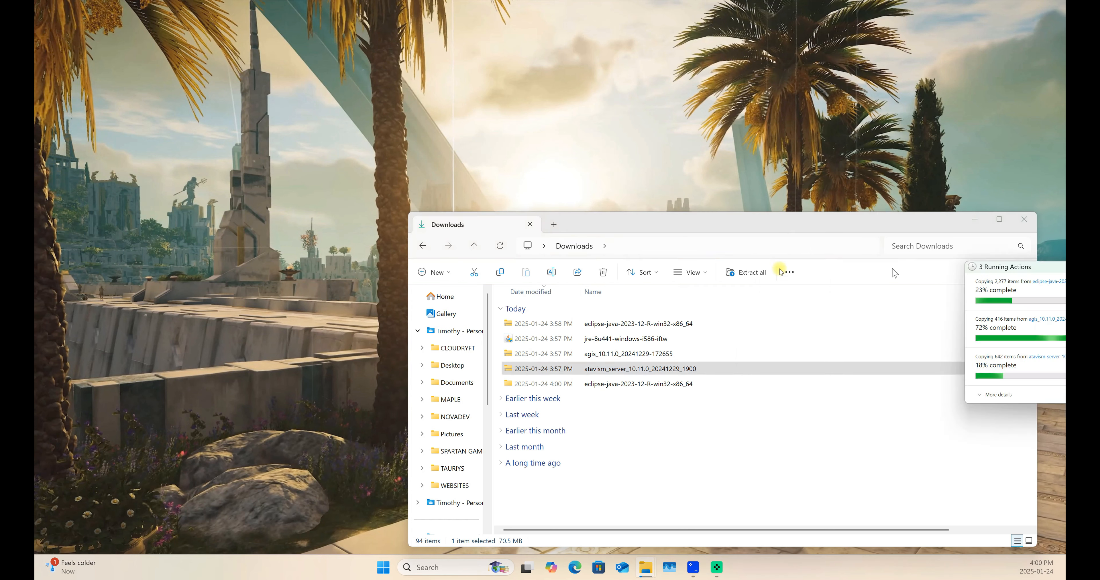
left_click_drag(412, 137, 248, 159)
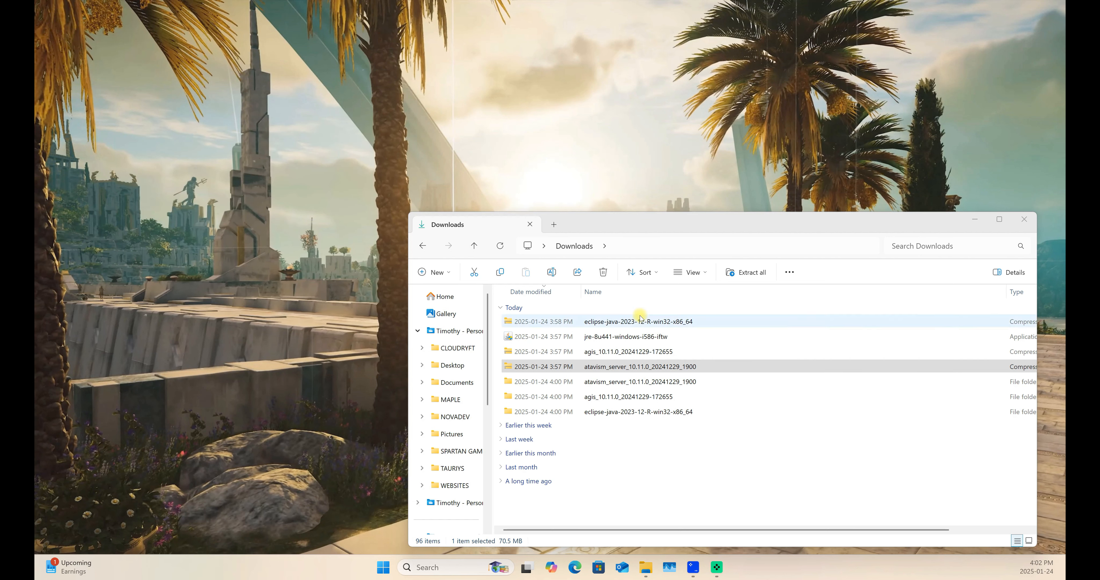
Run the jre-8u441-windows-i586-iftw installer, install Java with the default destination, and close the setup
left_click(599, 337)
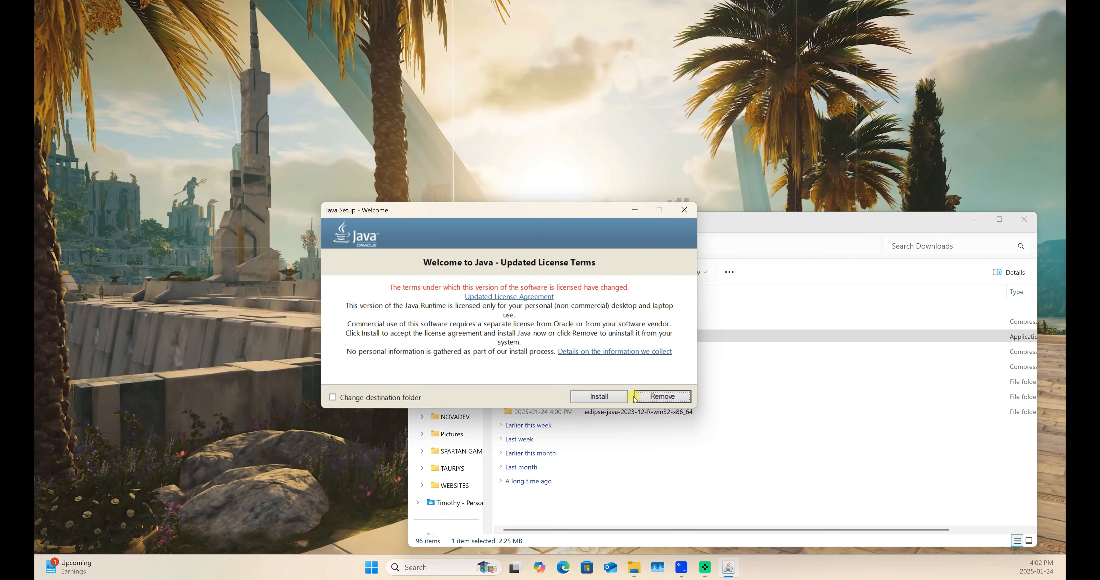
left_click(614, 397)
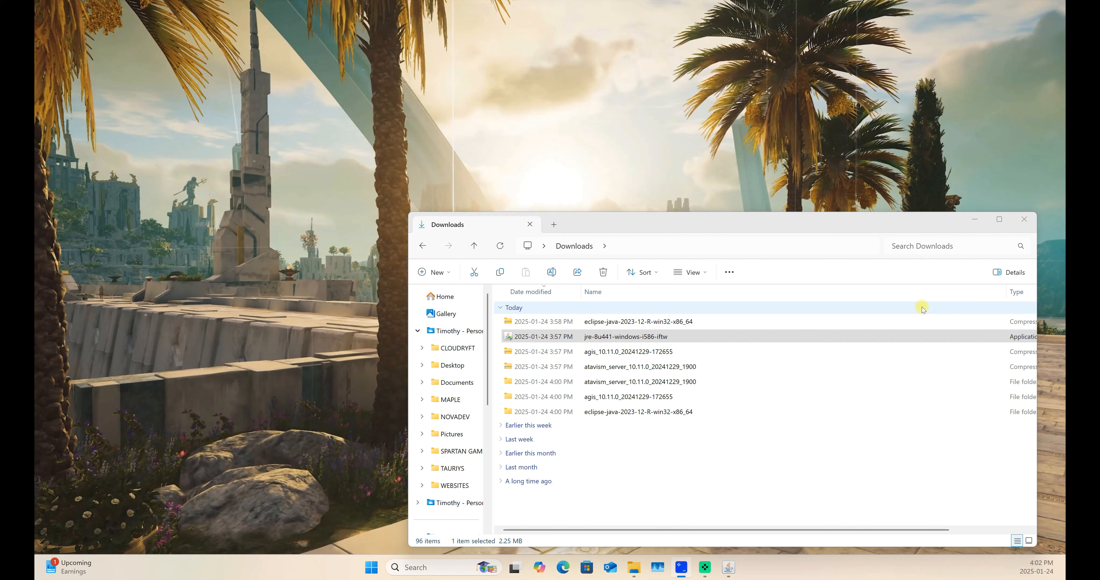
left_click(742, 570)
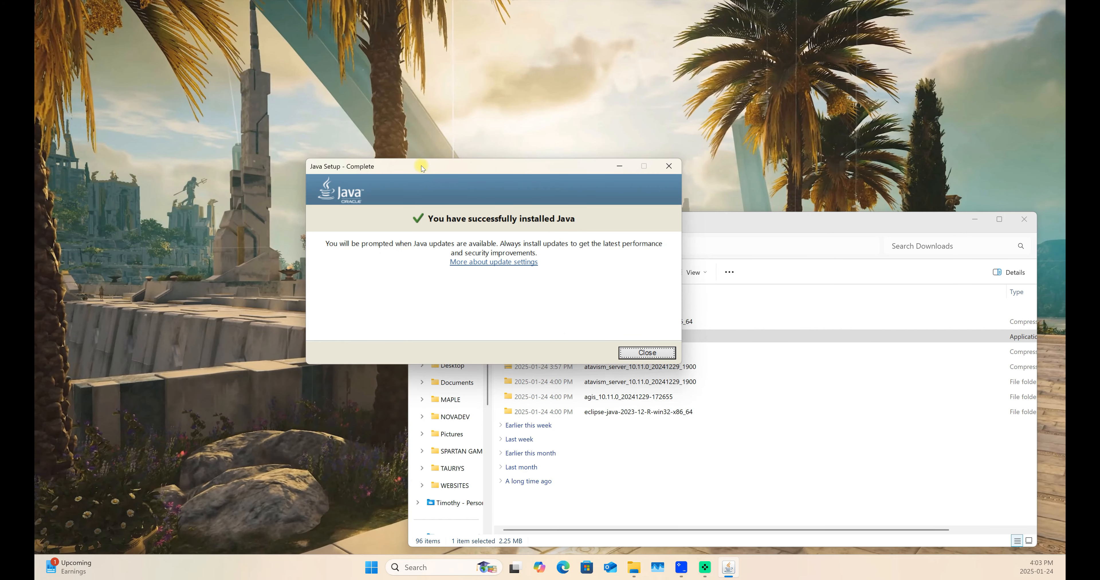
left_click(669, 169)
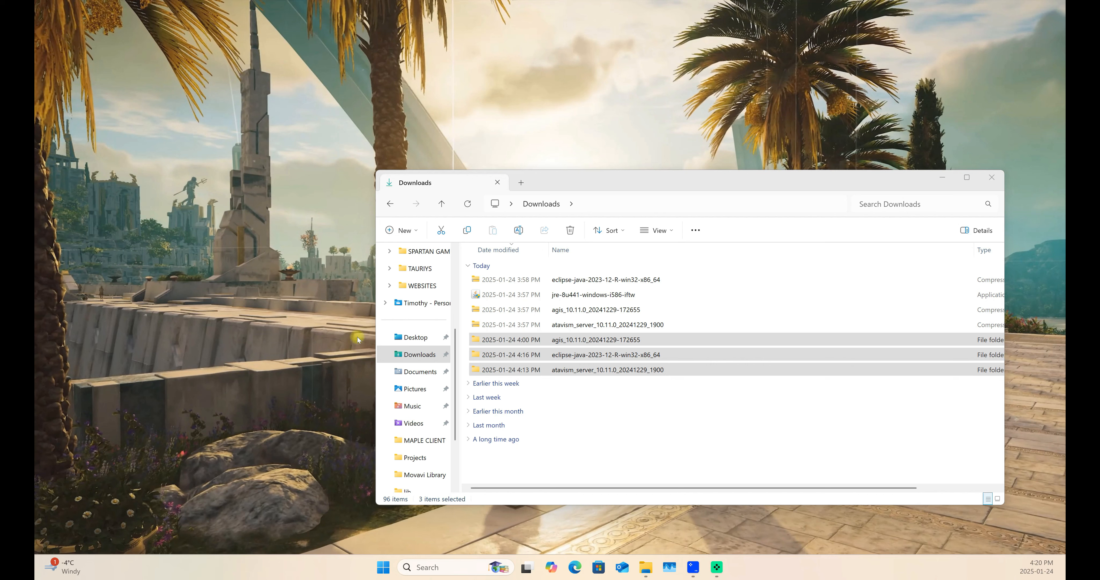
Move the extracted eclipse-java-2023-12-R-win32-x86_64 folder from Downloads to the desktop
left_click(583, 370)
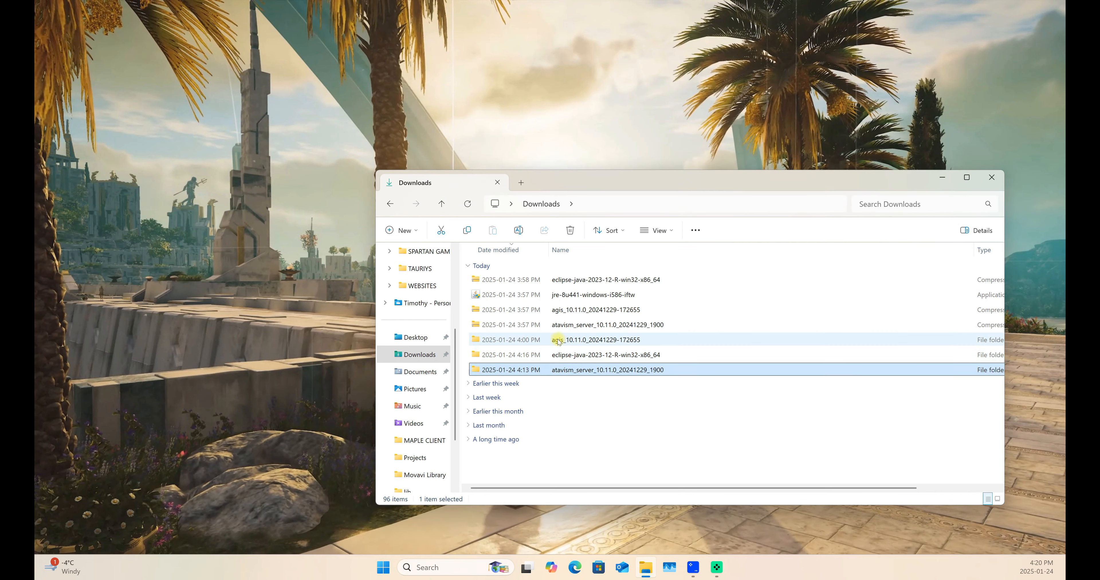
double_click(575, 340)
left_click(541, 204)
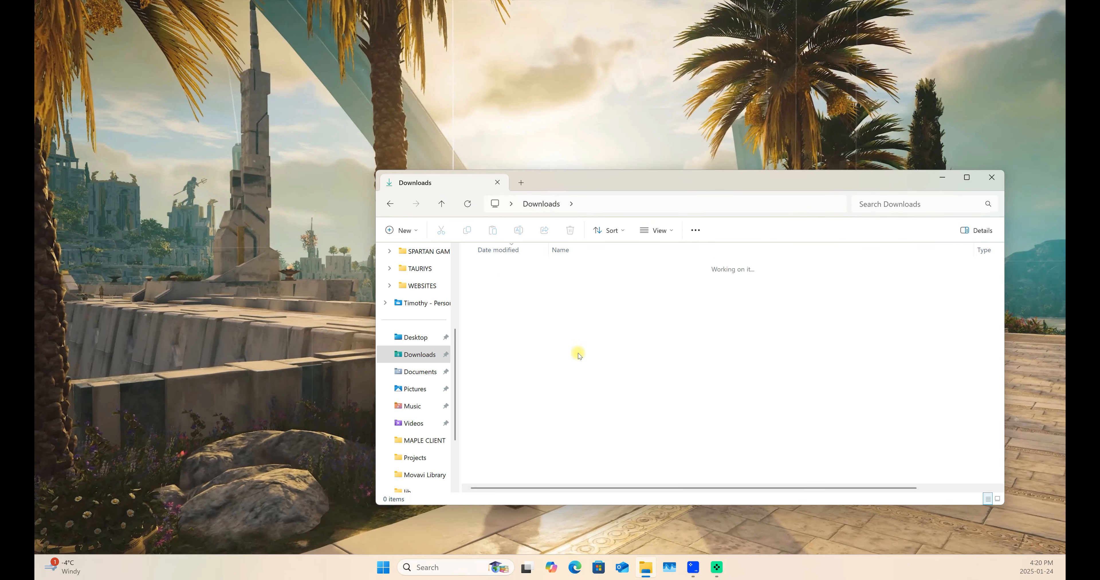
left_click(557, 342)
left_click_drag(557, 341, 547, 98)
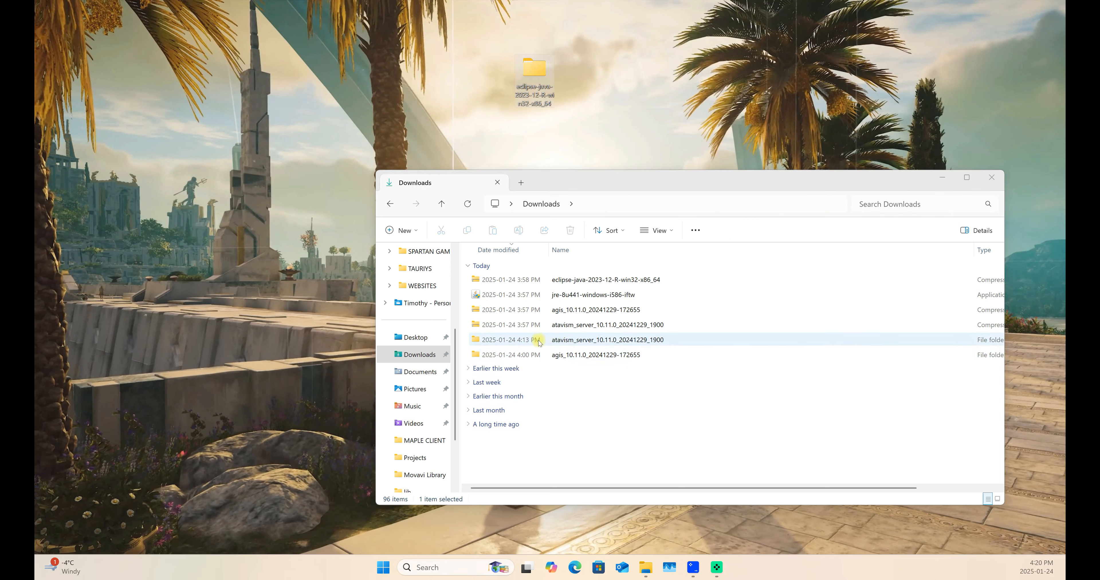
left_click(518, 341)
left_click(710, 79)
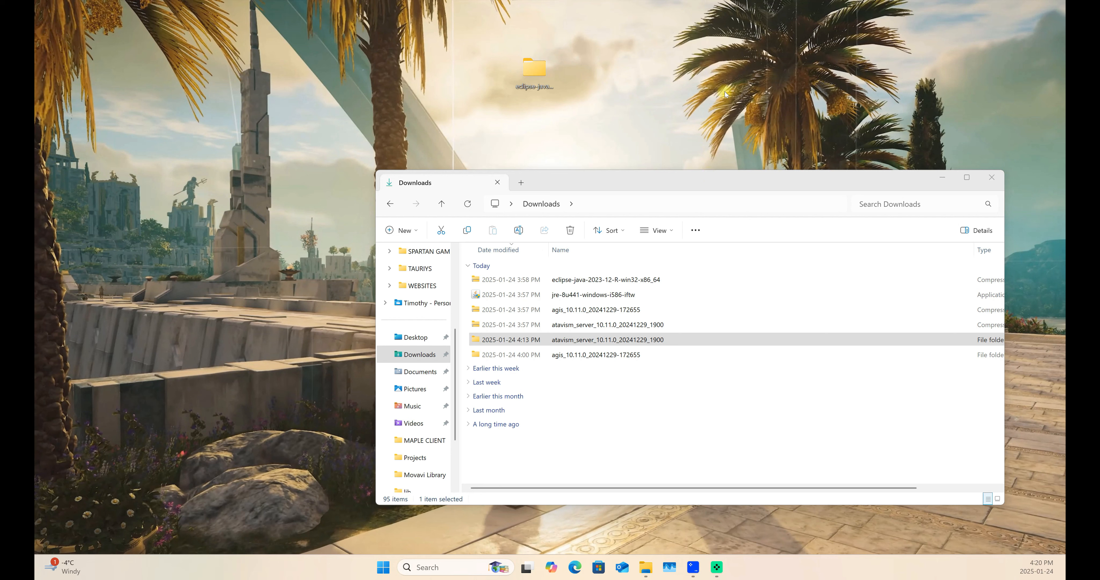
left_click(546, 358)
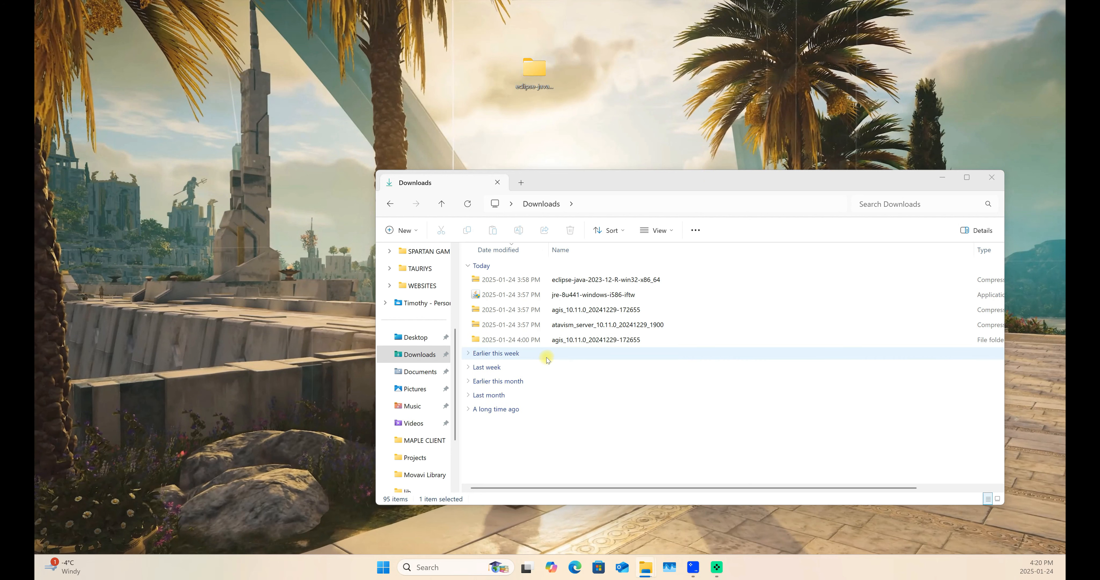
left_click(519, 344)
left_click_drag(499, 342, 888, 88)
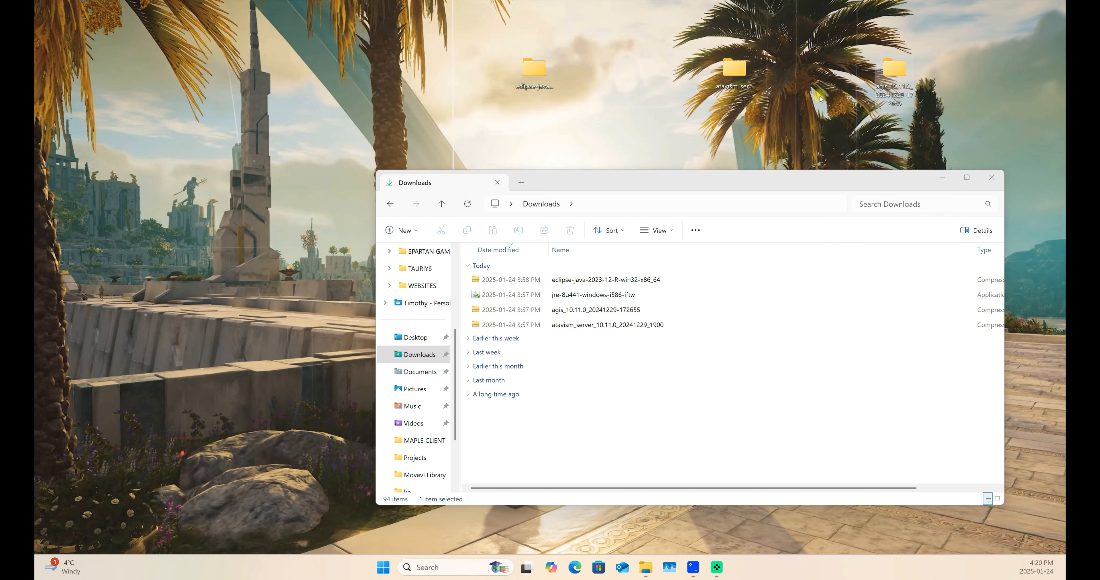
Close the Downloads window and open the eclipse subfolder inside the Eclipse folder on the desktop
left_click_drag(536, 69, 594, 82)
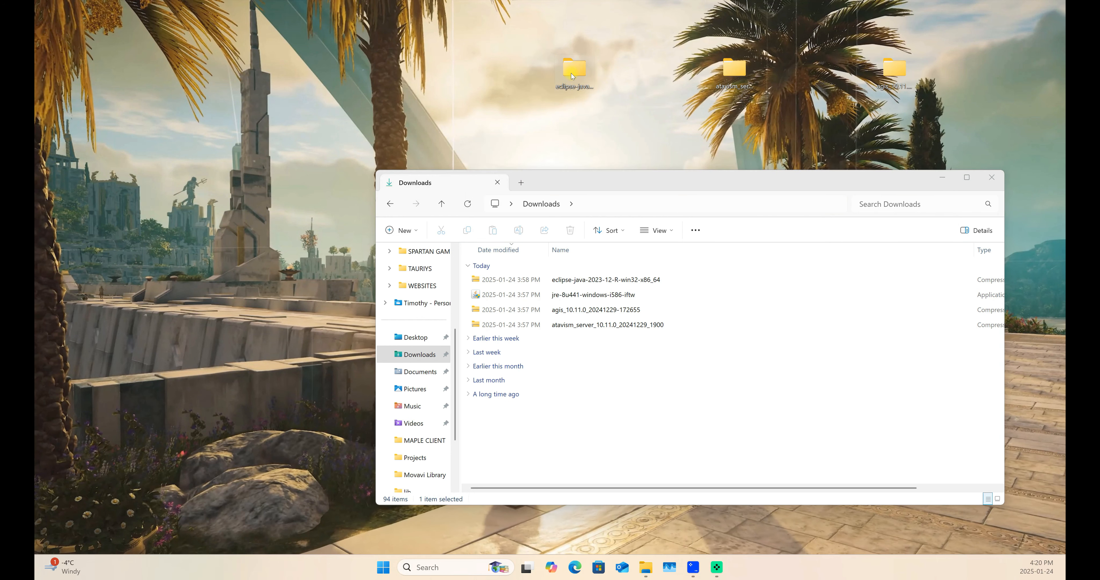
double_click(572, 74)
left_click(995, 181)
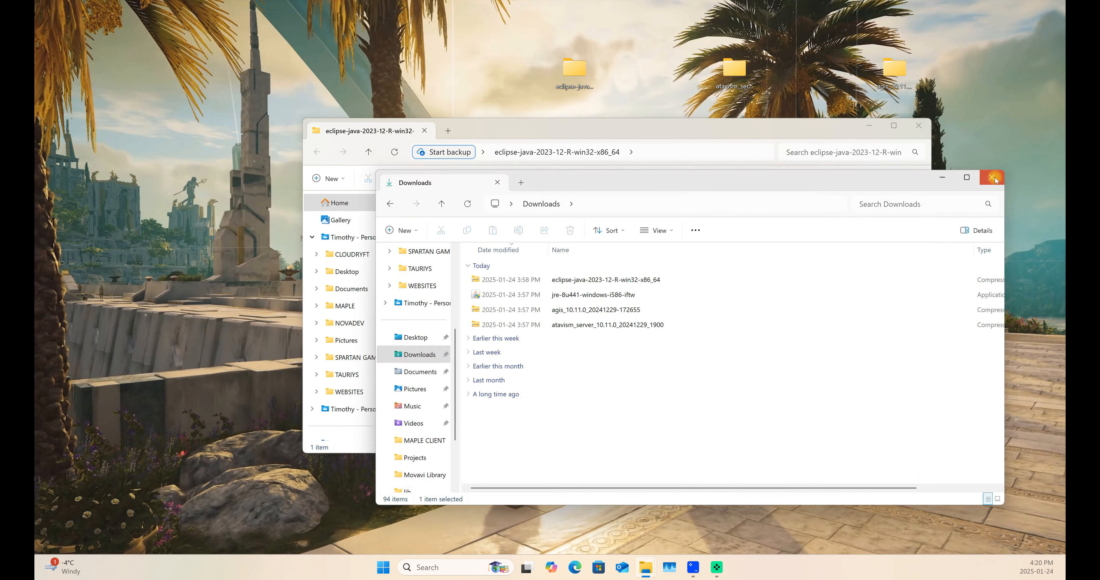
double_click(427, 215)
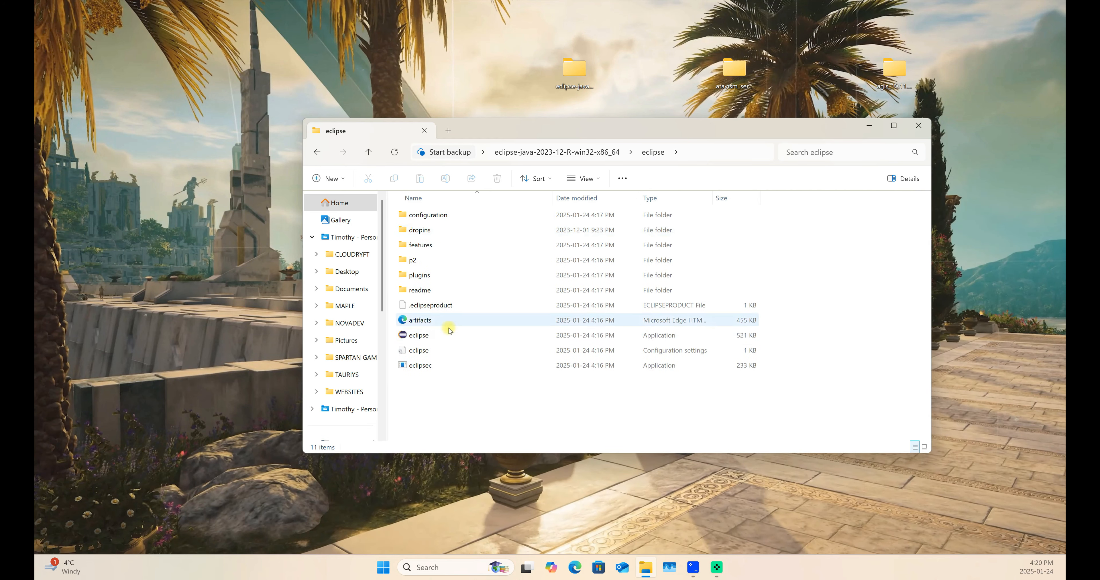
Launch the eclipse application with the workspace folder eclipse-workspaceTUTORIAL
left_click(435, 336)
double_click(436, 337)
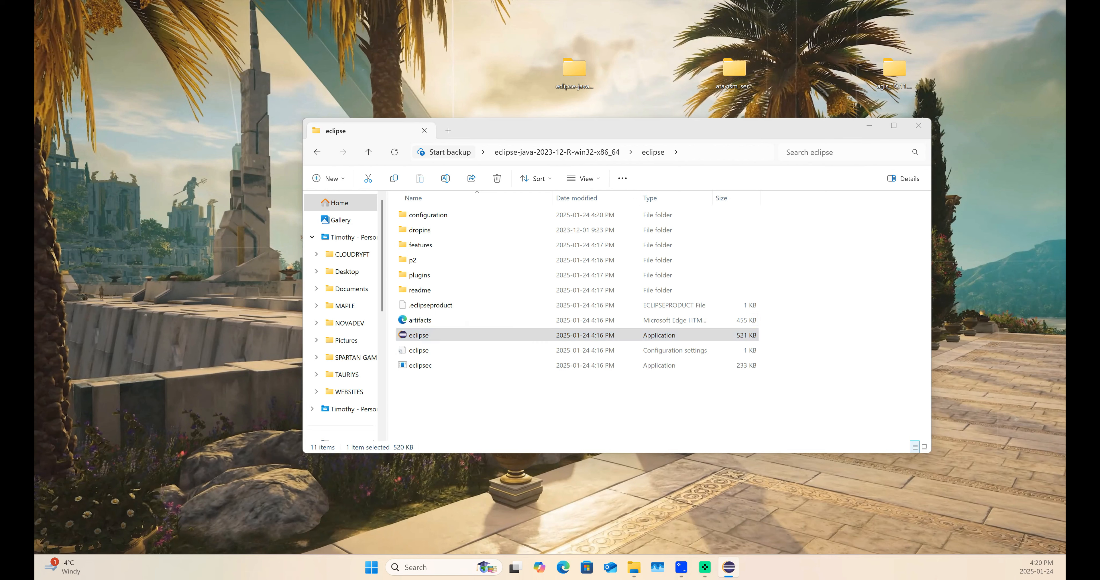
left_click_drag(602, 218, 501, 183)
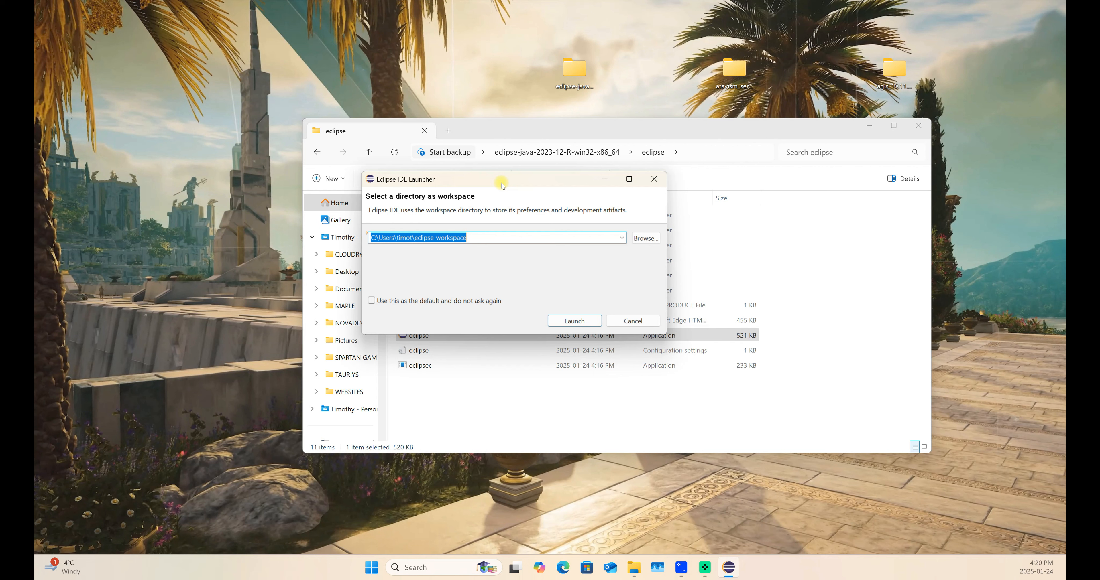
left_click(504, 238)
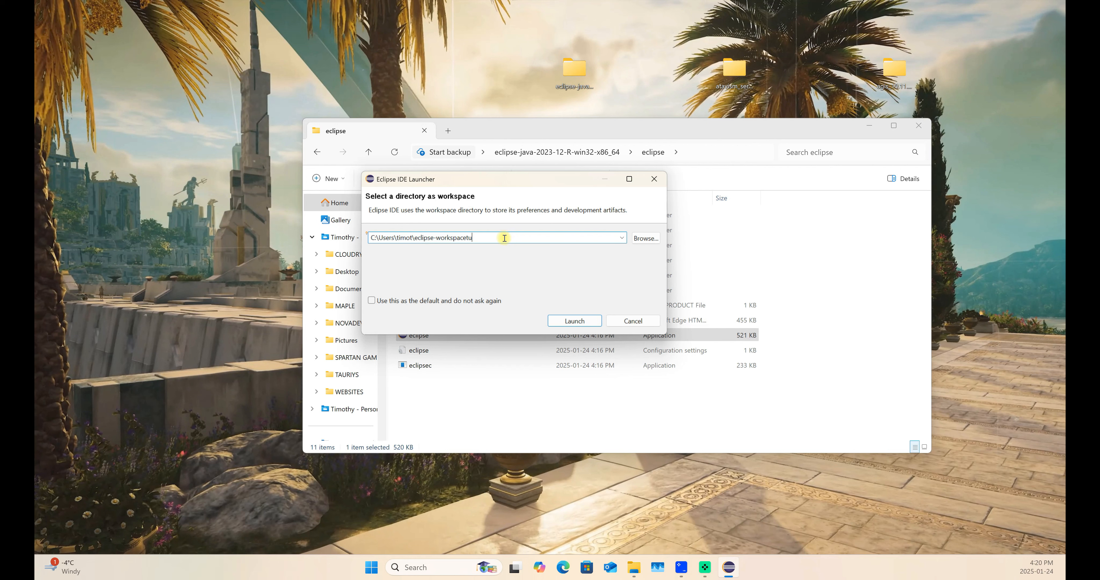
type("TUTORIAL")
left_click(574, 321)
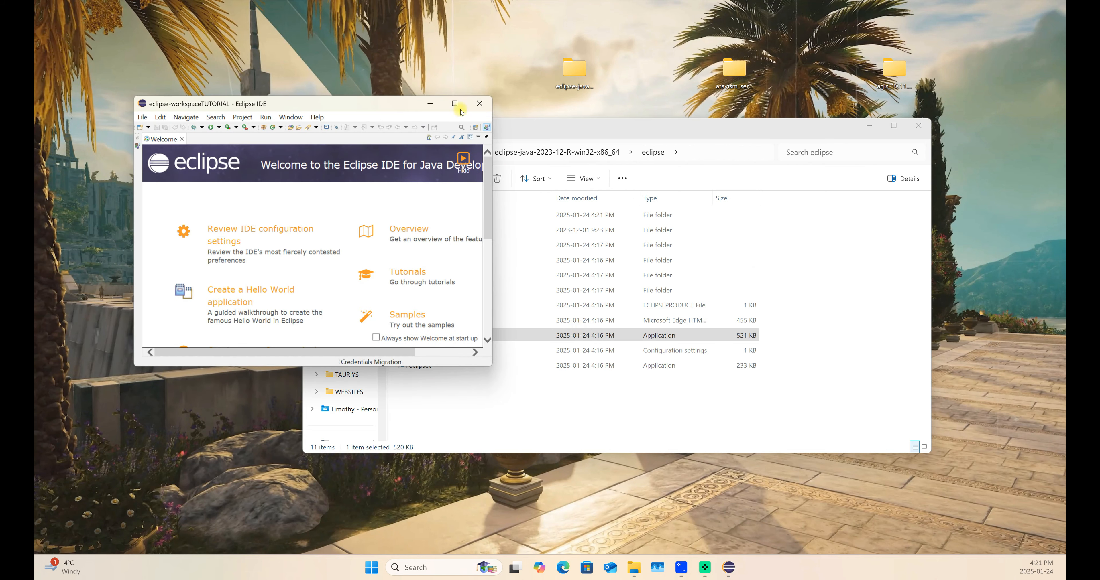
Maximize the Eclipse window, close the Welcome page and narrow the Package Explorer
left_click(455, 105)
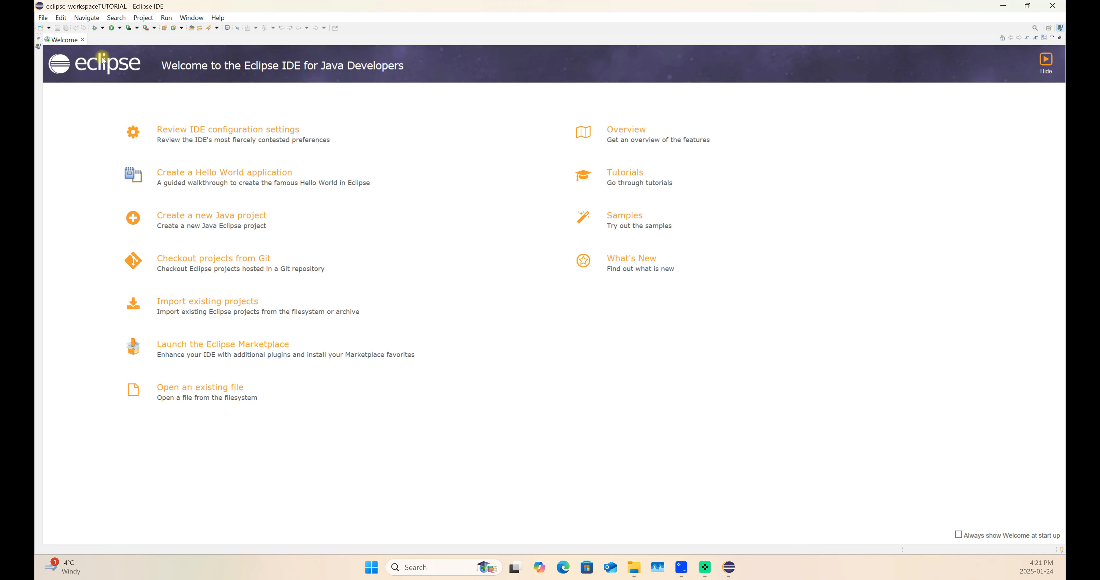
left_click(83, 39)
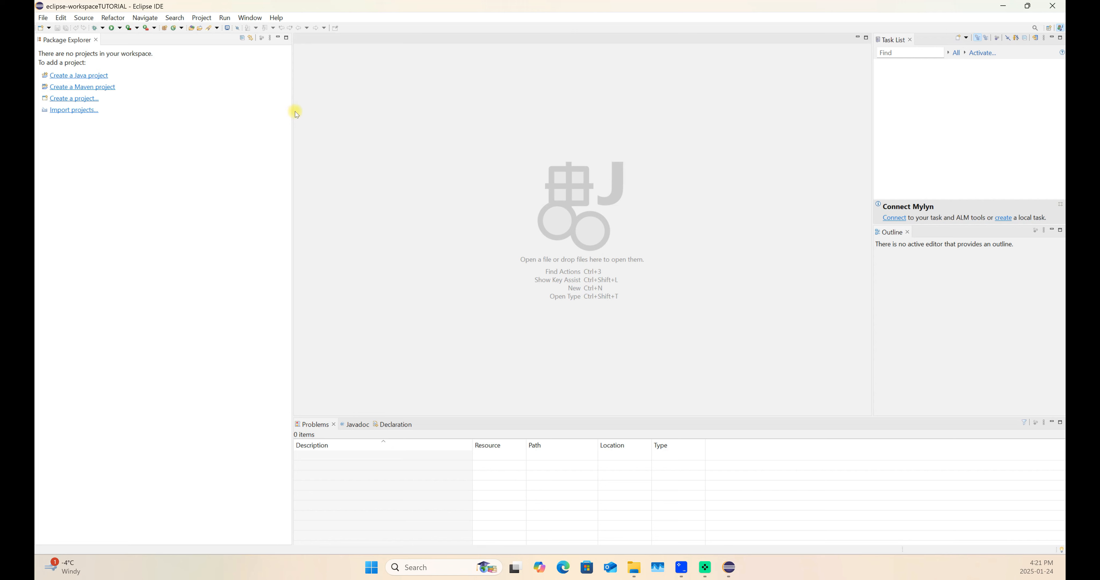
left_click_drag(292, 111, 202, 120)
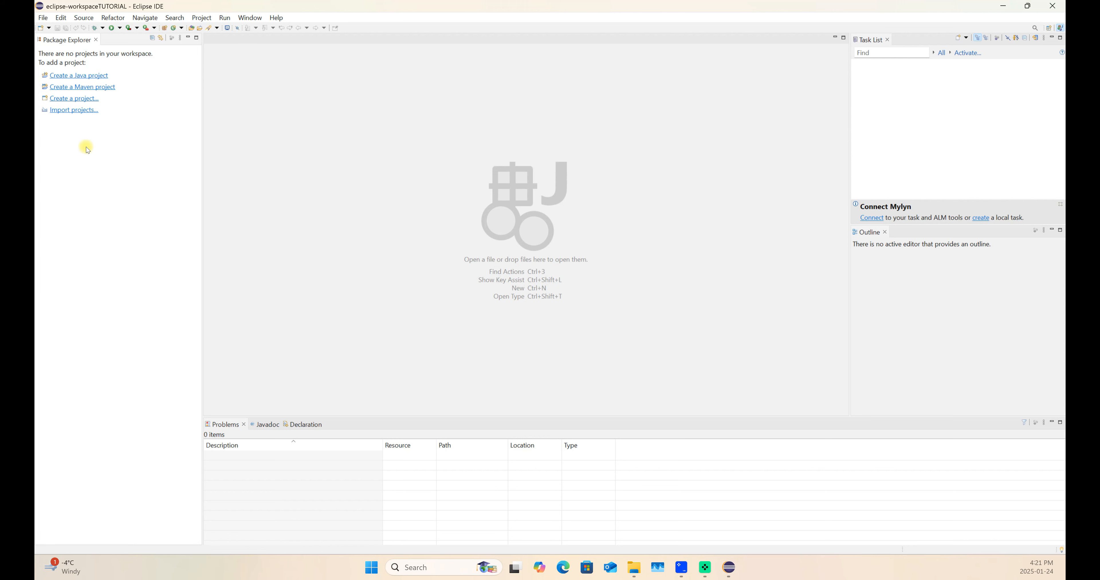
Start a new Java project named TESTAGIS and open the Installed JREs configuration from it
left_click(46, 18)
mouse_move(66, 32)
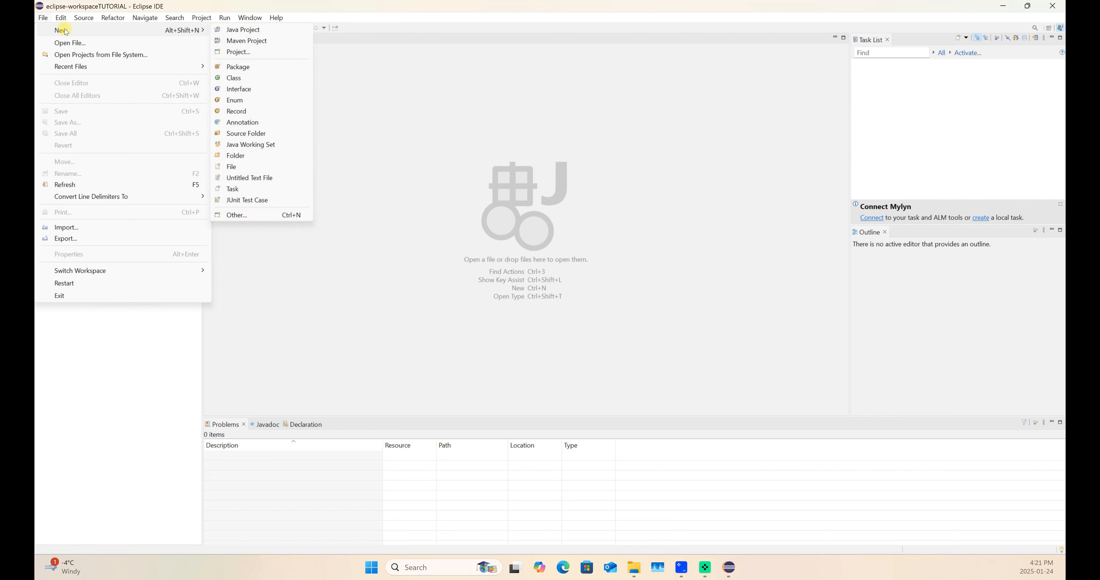
left_click(43, 18)
left_click(54, 21)
mouse_move(47, 20)
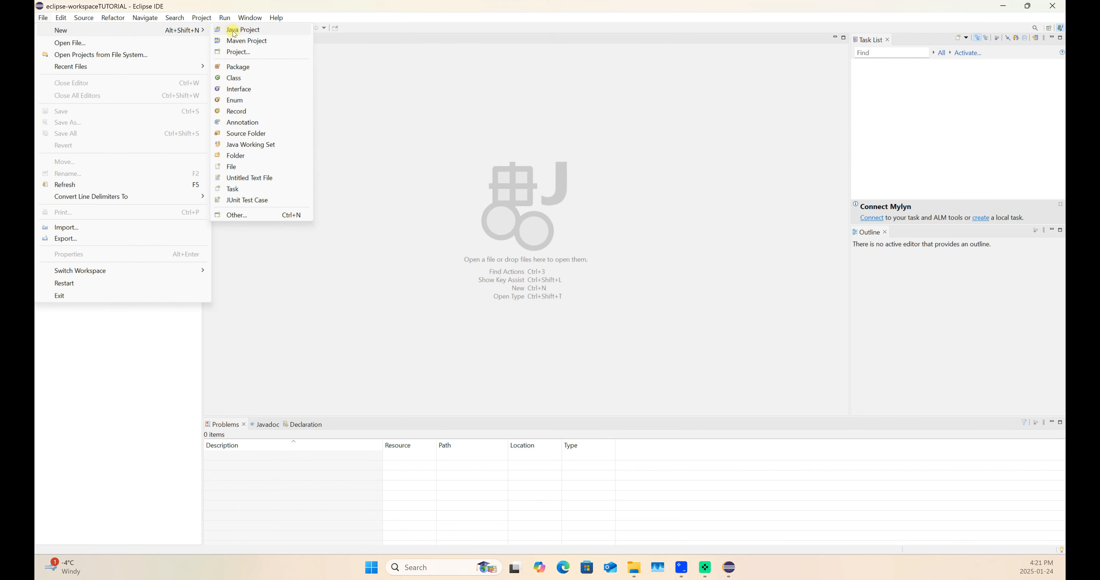
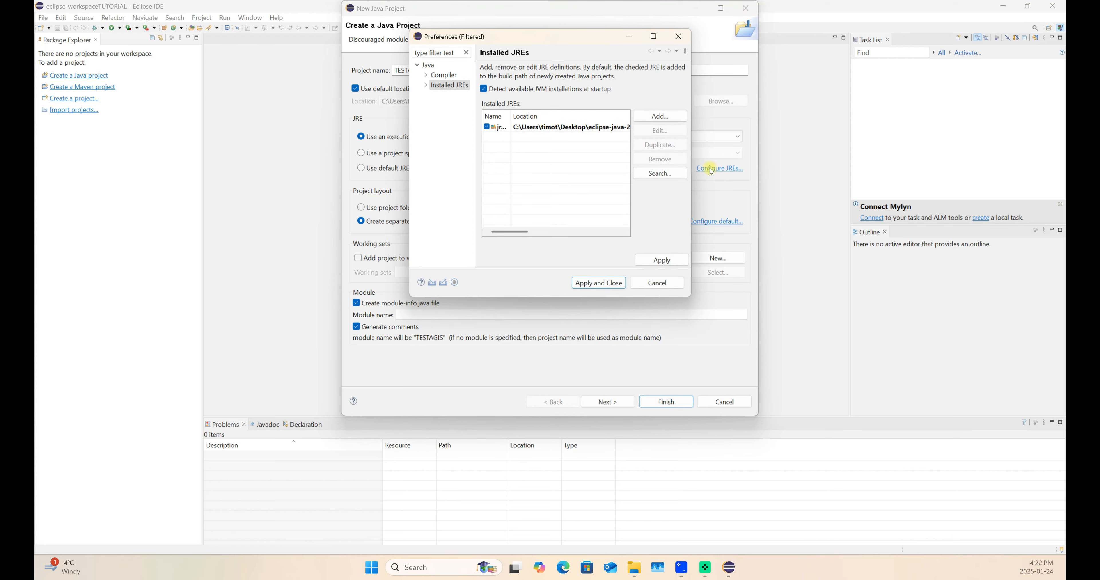
Widen the Preferences dialog and the Name column of the JRE list, and deselect the bundled jre as default
left_click_drag(689, 187, 858, 191)
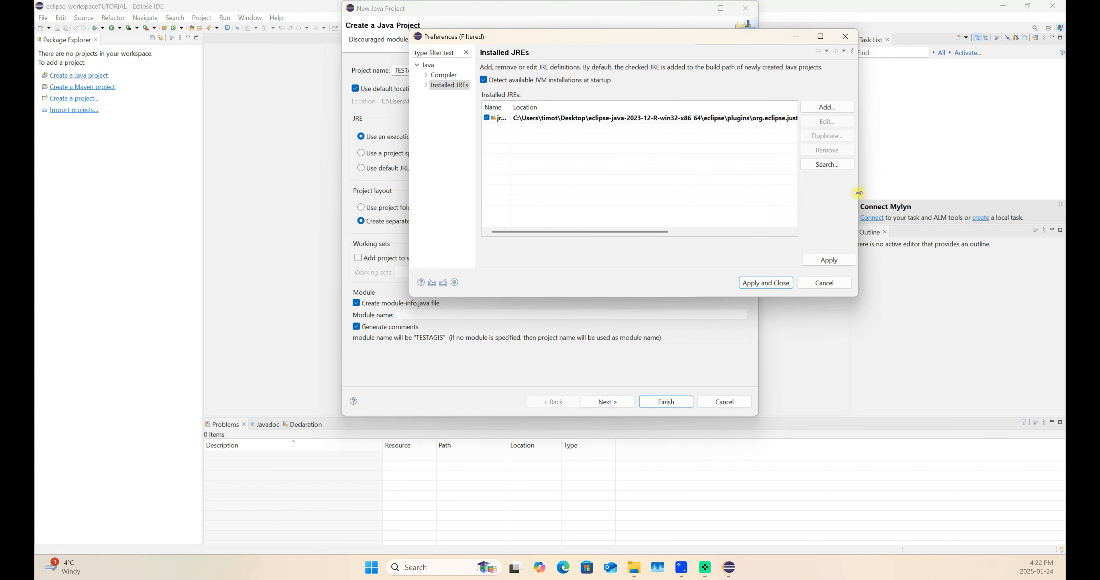
left_click_drag(511, 107, 556, 107)
left_click_drag(573, 39, 499, 60)
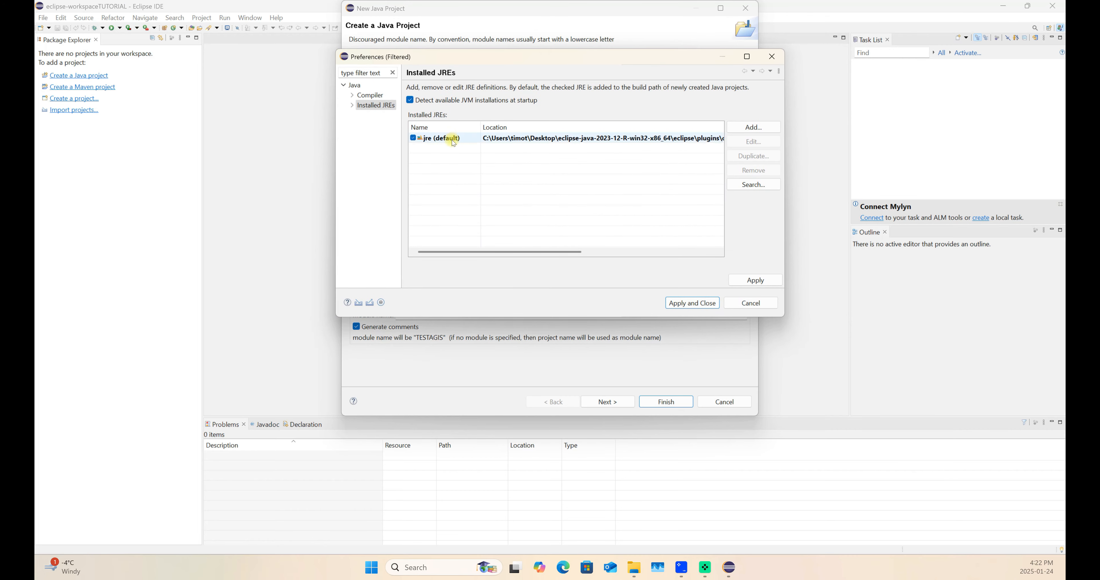
left_click(413, 139)
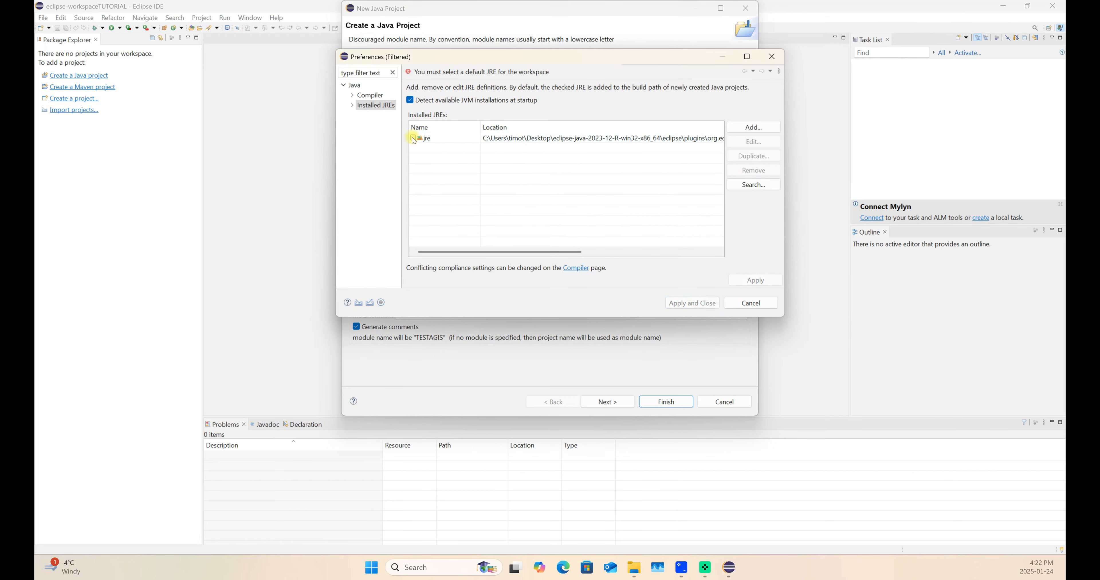
Start adding a JRE of type Standard VM and browse to Program Files (x86) for its home directory
left_click(758, 130)
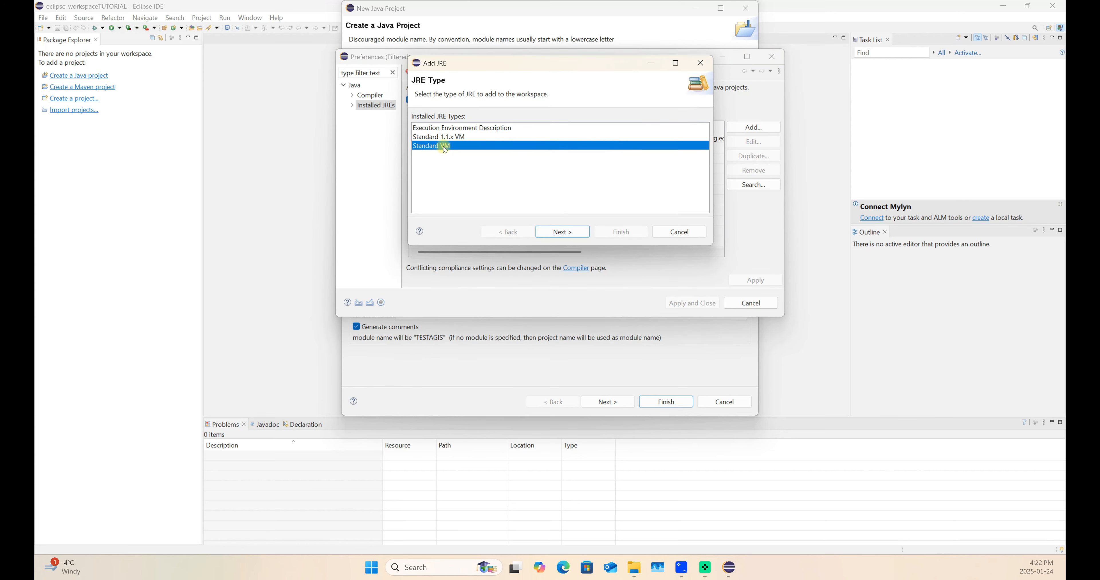
left_click(560, 233)
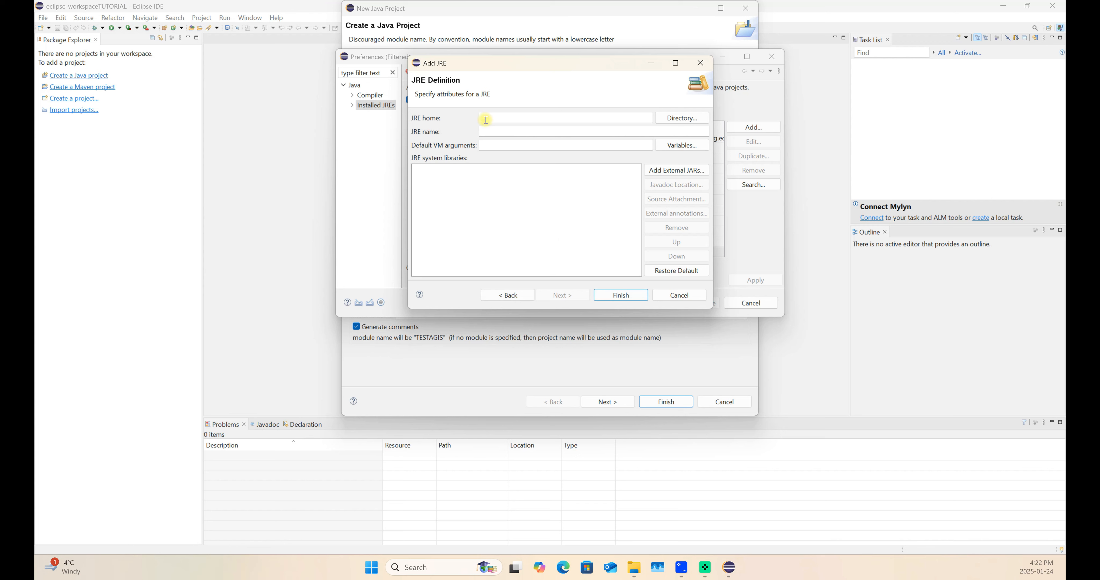
left_click(687, 119)
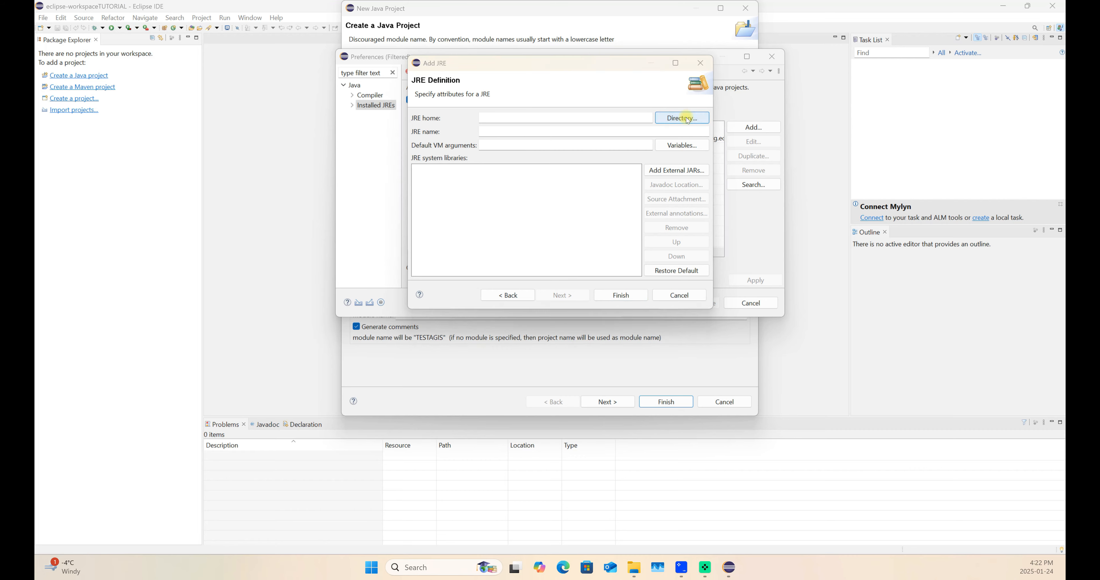
left_click(603, 100)
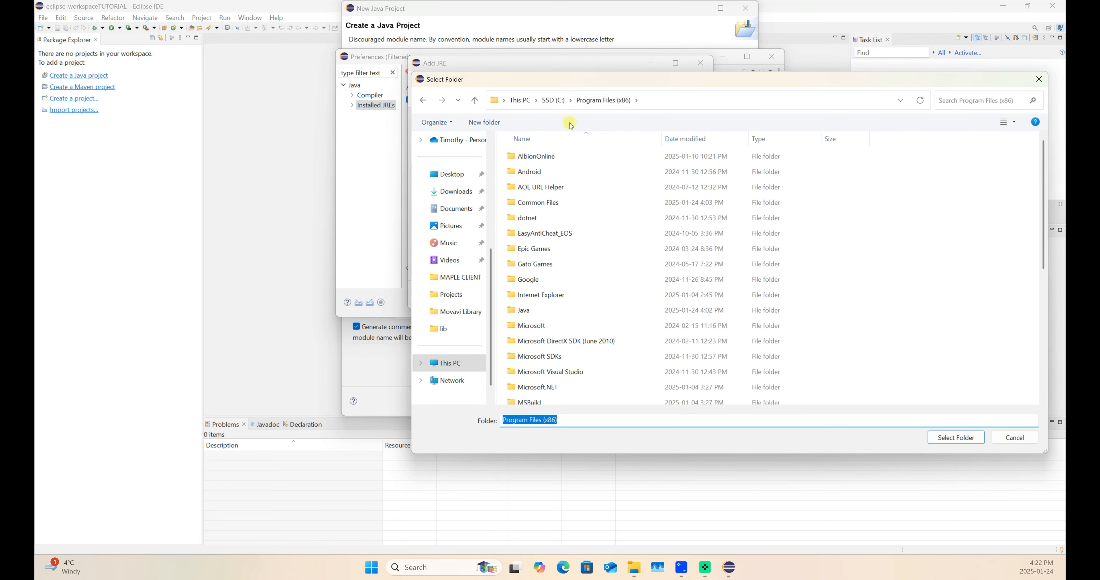
Set the JRE home to the jre1.8.0_441 folder inside Java, review its system libraries and finish adding the JRE
scroll(596, 297, "down", 3)
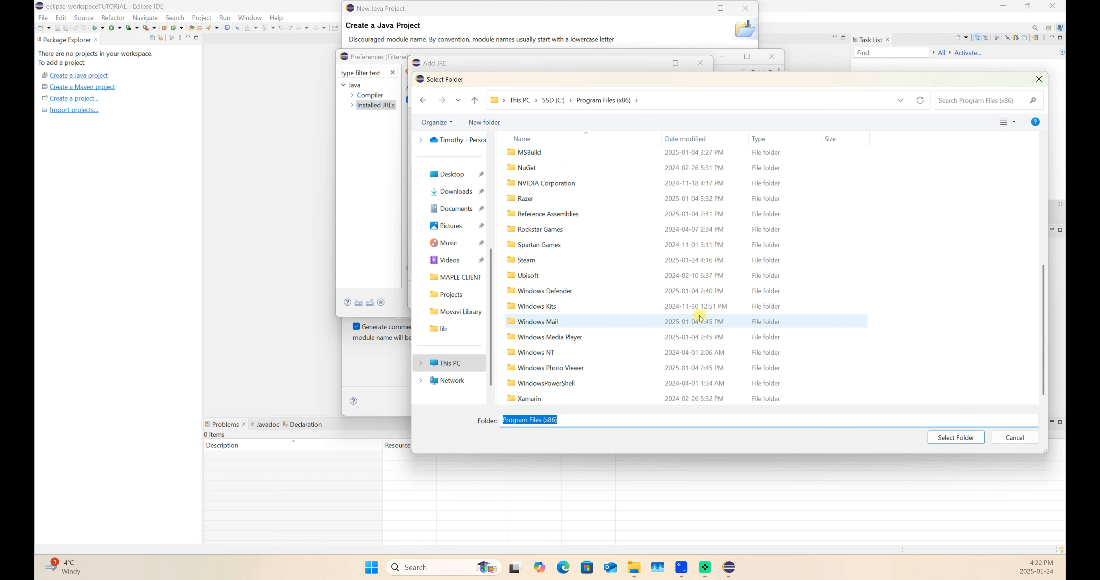
scroll(594, 232, "up", 4)
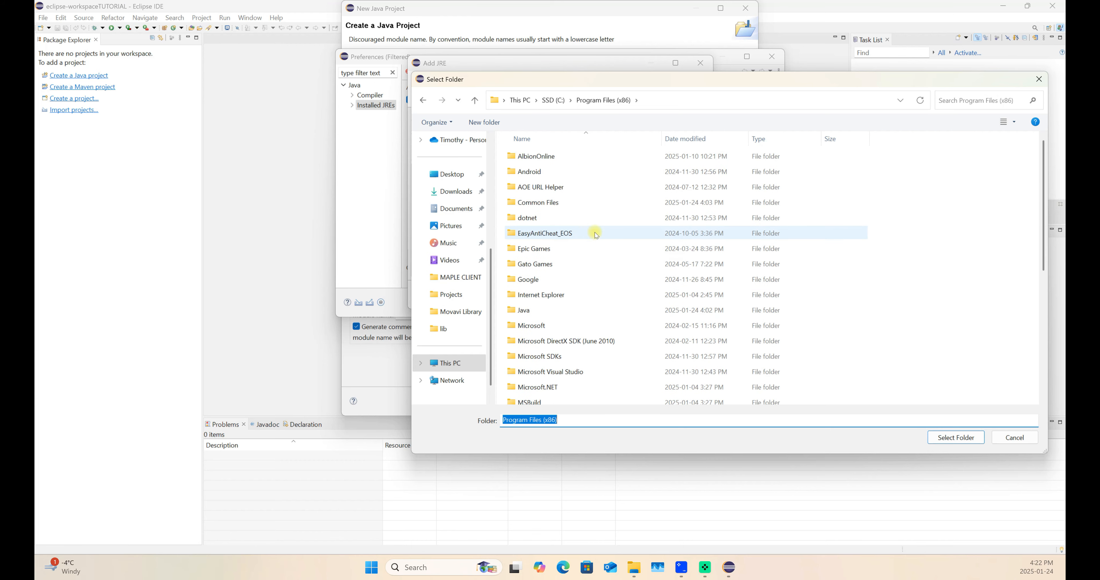
scroll(634, 240, "down", 2)
scroll(636, 246, "up", 2)
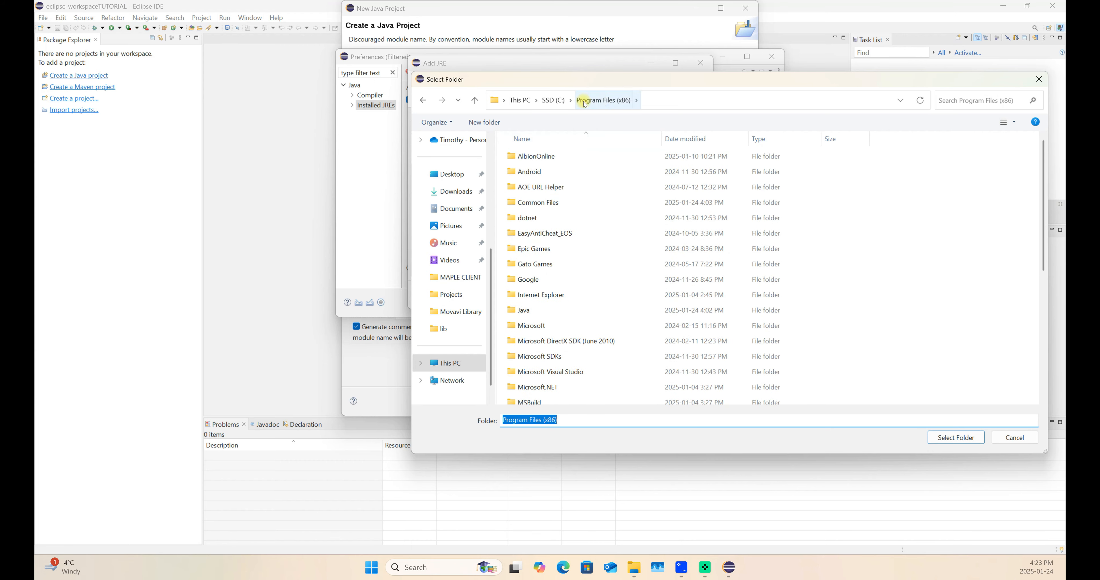
scroll(621, 233, "down", 2)
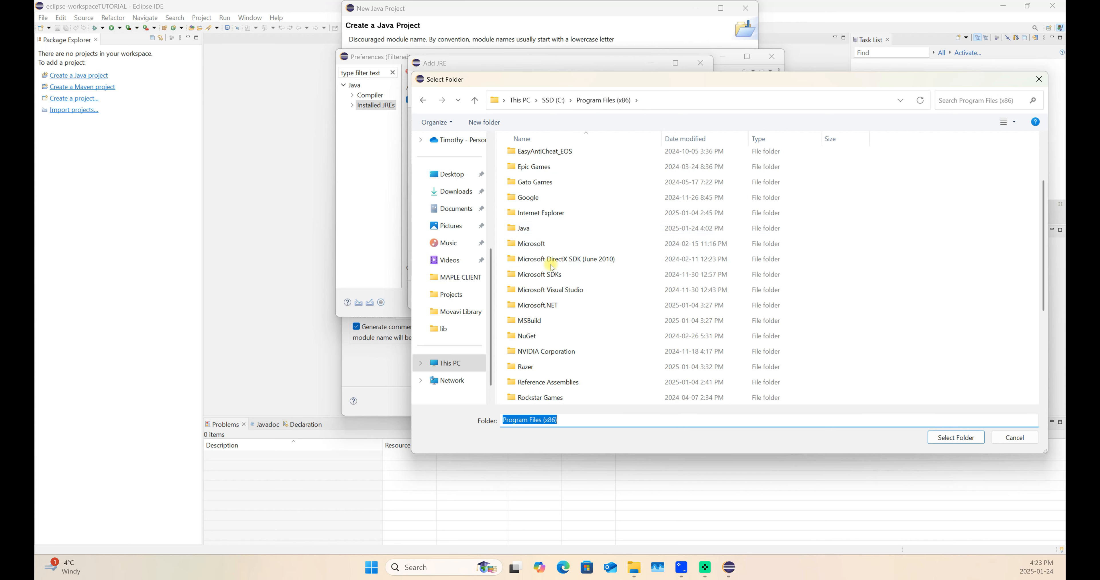
double_click(529, 231)
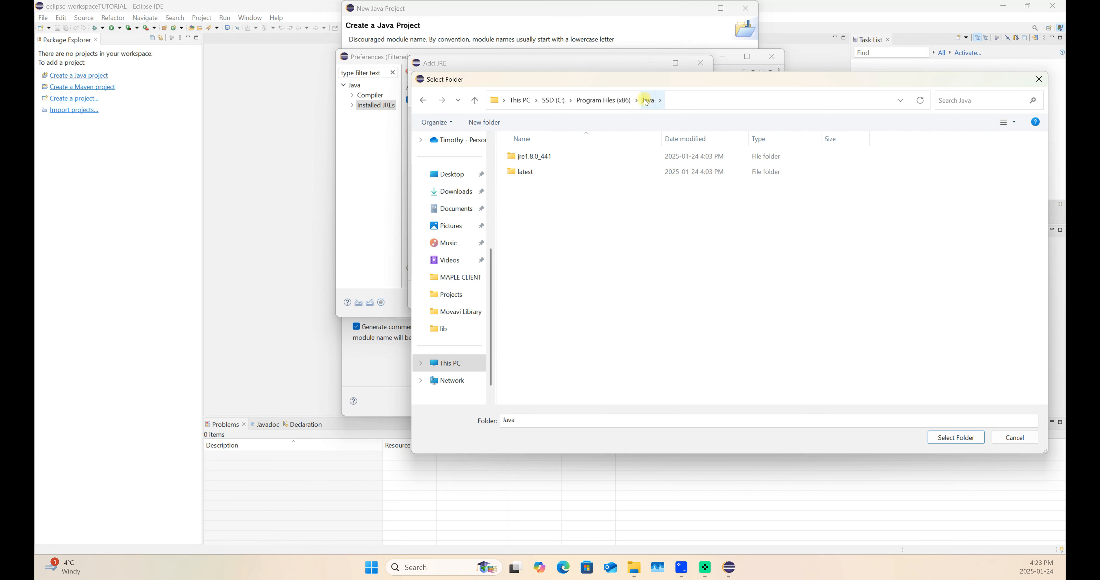
left_click(541, 159)
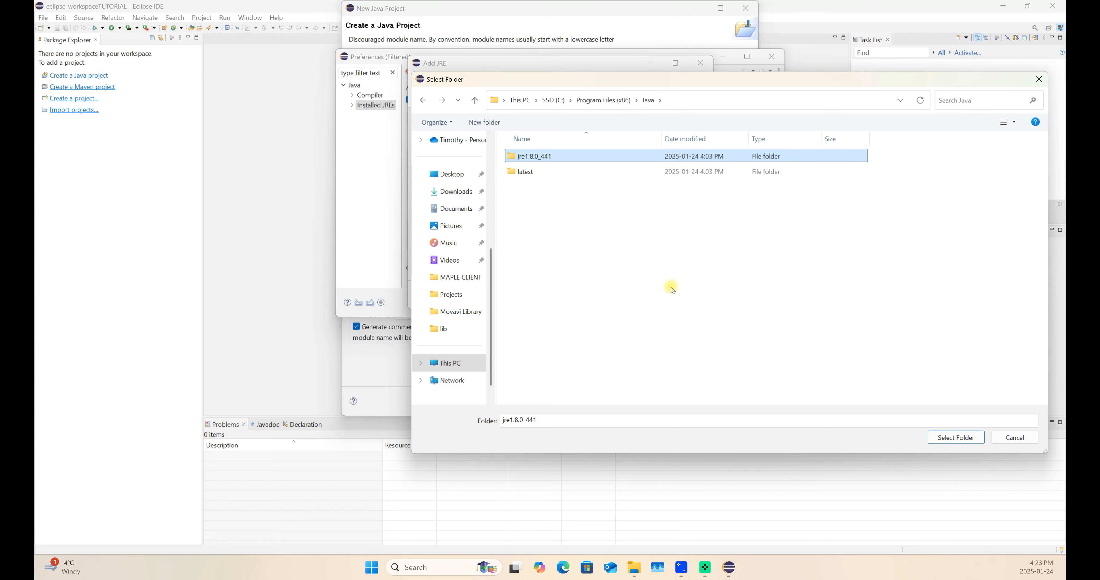
left_click(955, 437)
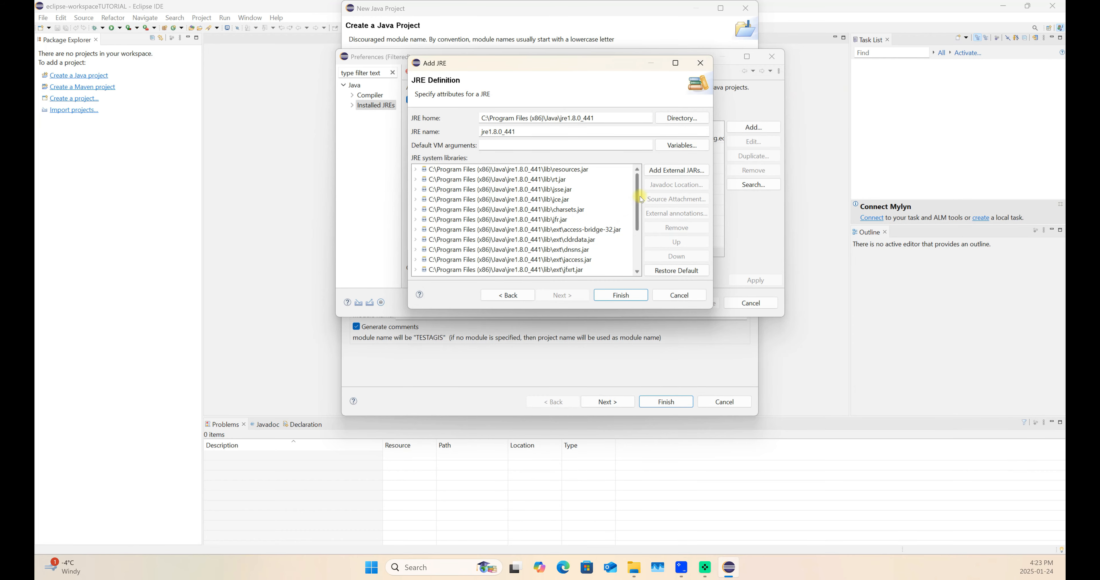
left_click_drag(639, 196, 637, 261)
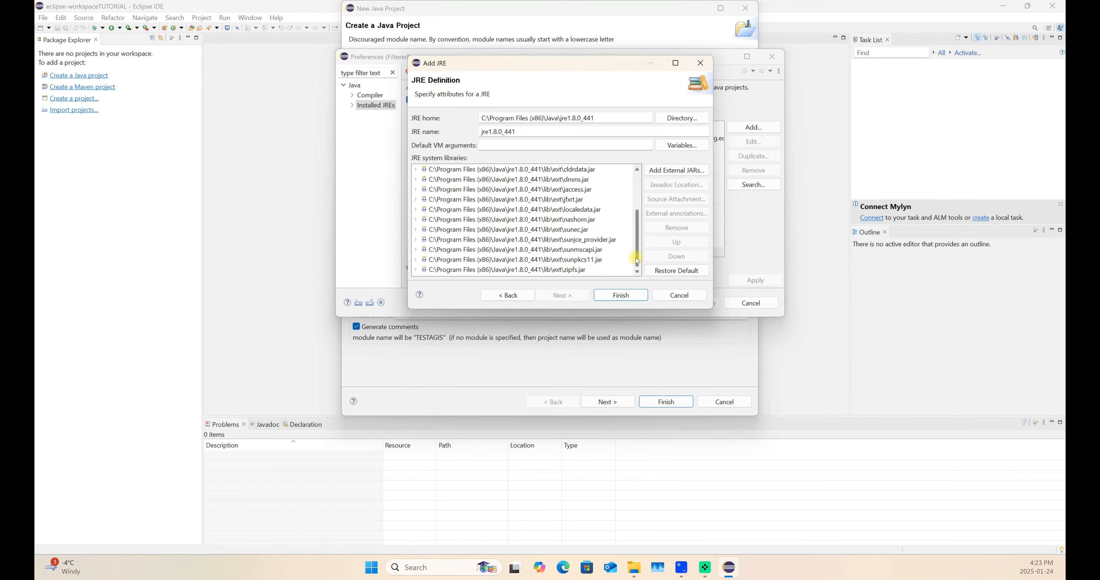
scroll(623, 188, "up", 3)
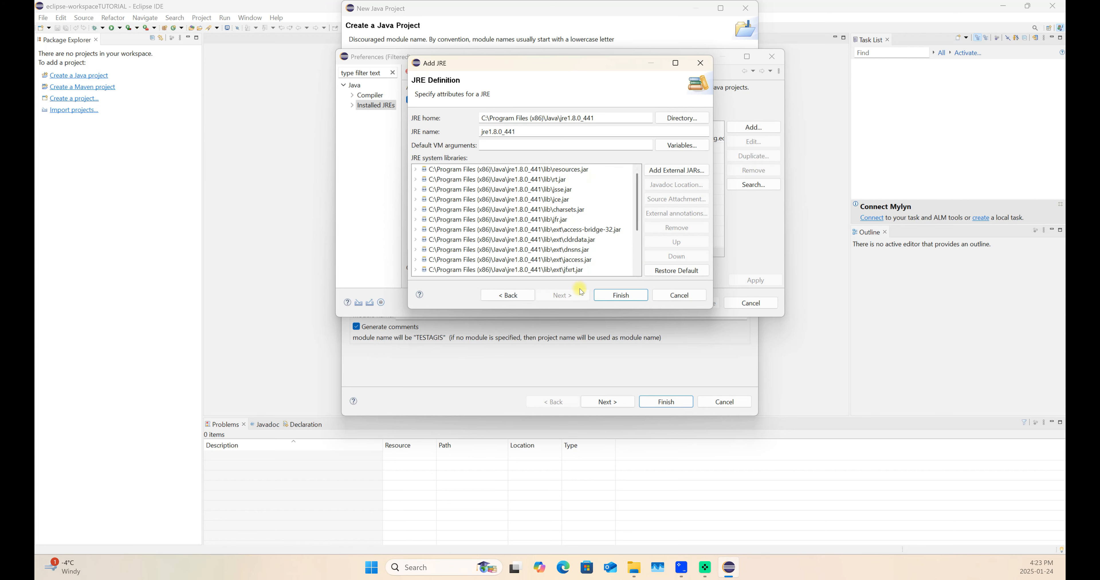
left_click(621, 296)
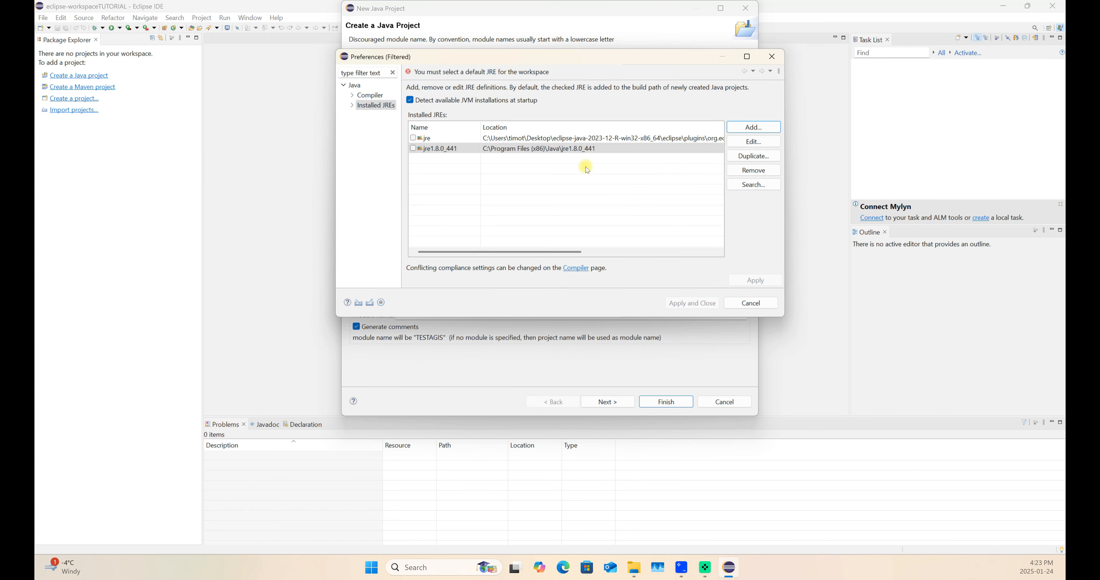
Make jre1.8.0_441 the default JRE for the workspace and apply the change
left_click(427, 151)
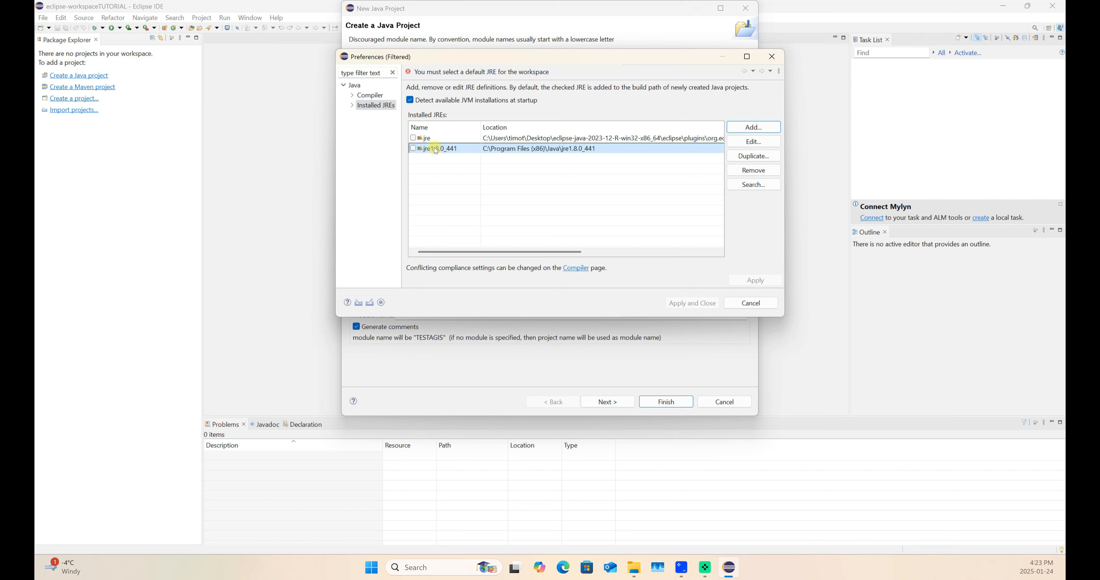
left_click(413, 148)
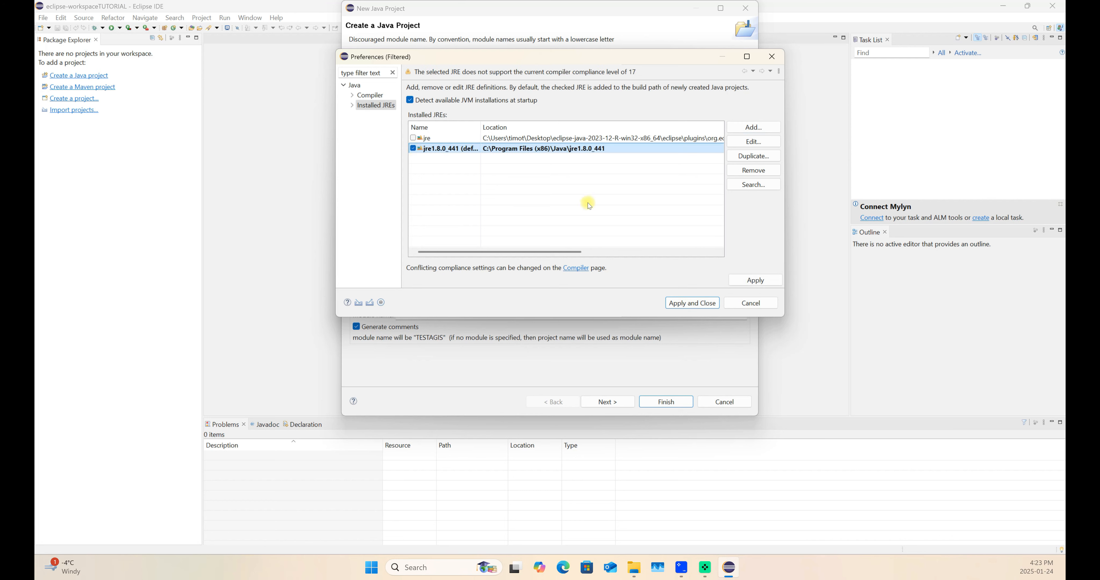
left_click(756, 280)
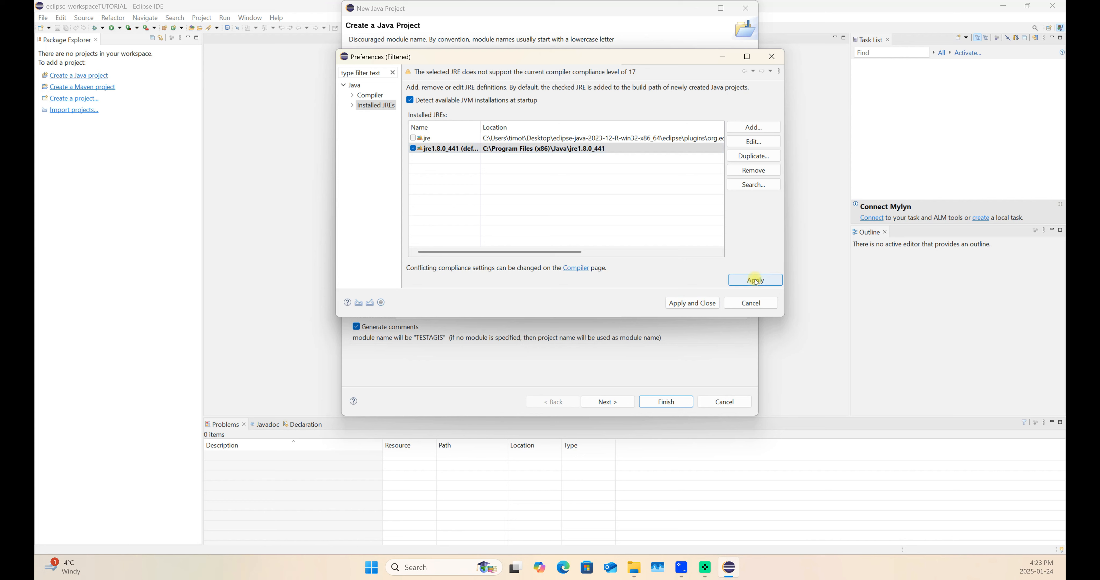
Set the Java compiler compliance level to 1.8 and apply the compiler settings
left_click(389, 104)
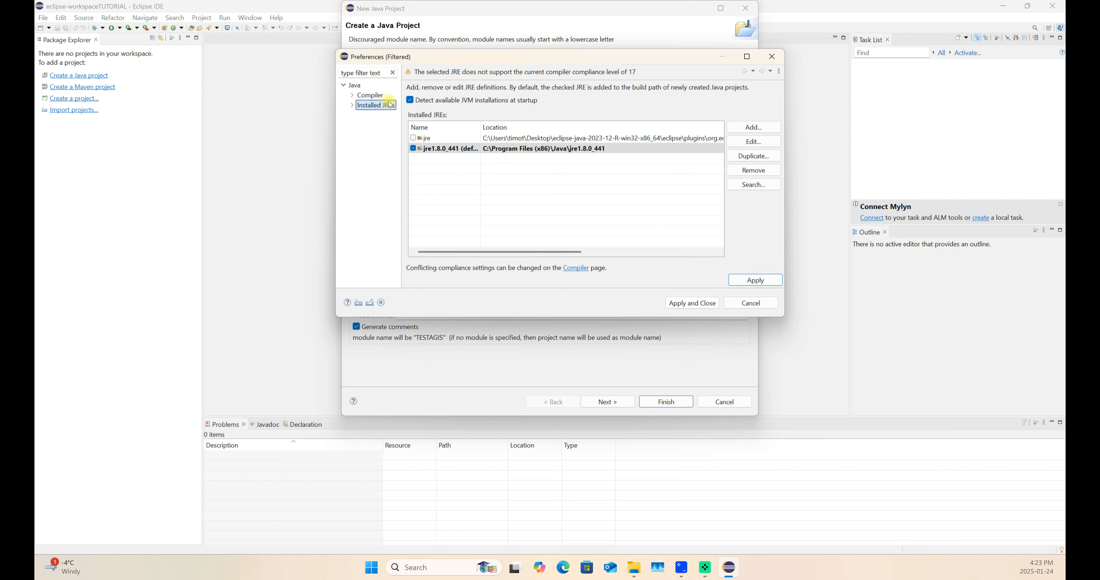
left_click(367, 96)
left_click(546, 195)
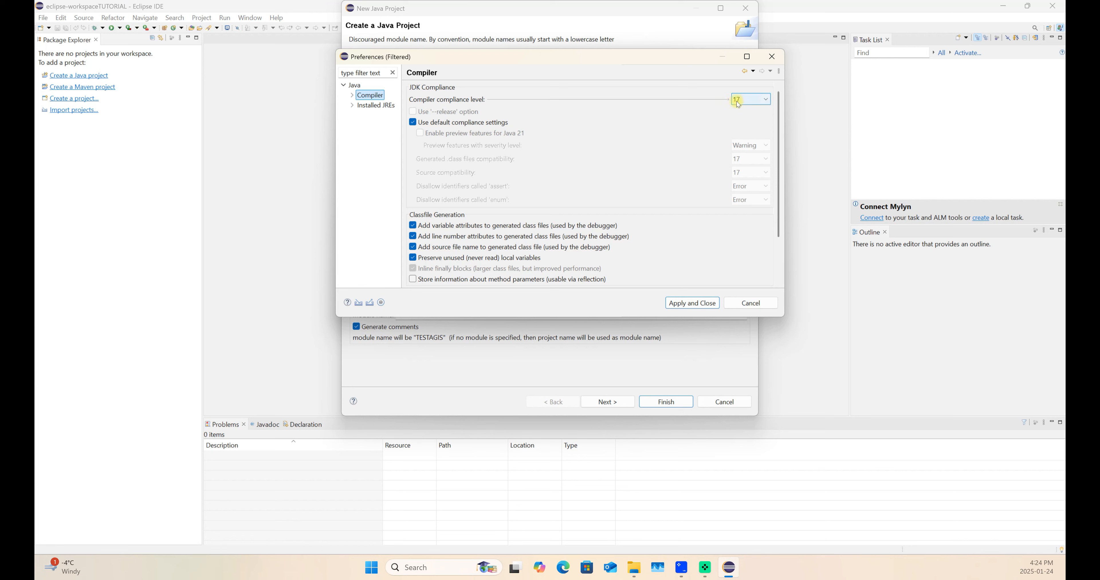
left_click(751, 101)
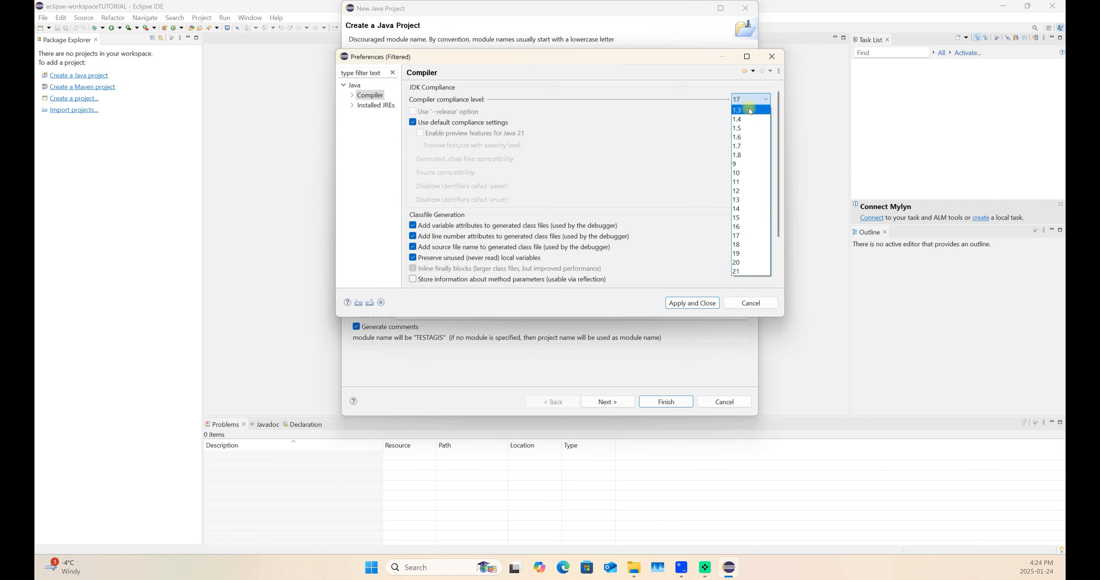
left_click(748, 155)
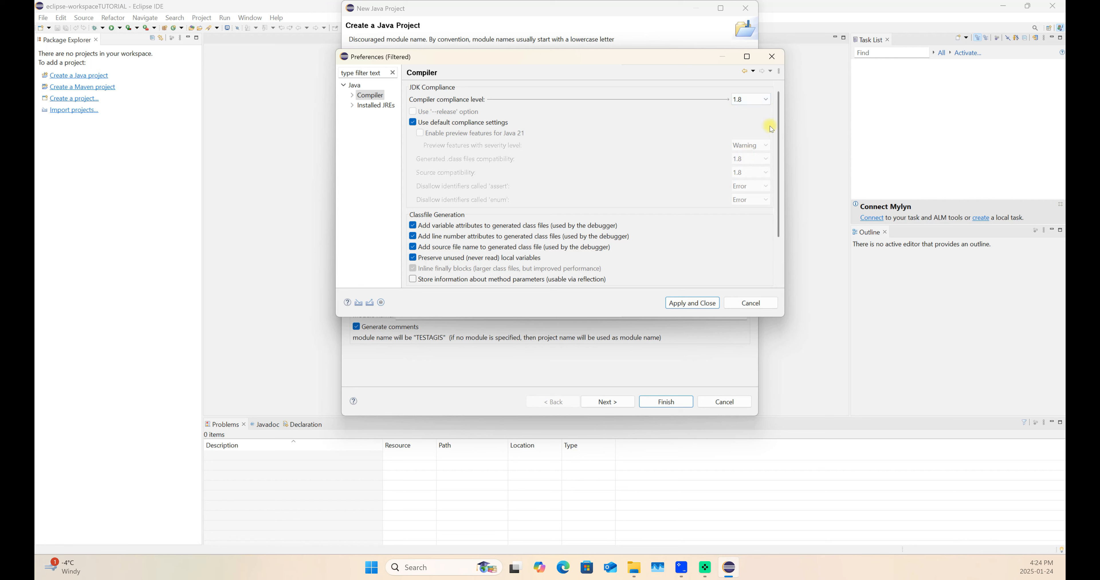
left_click_drag(781, 134, 784, 186)
left_click(756, 280)
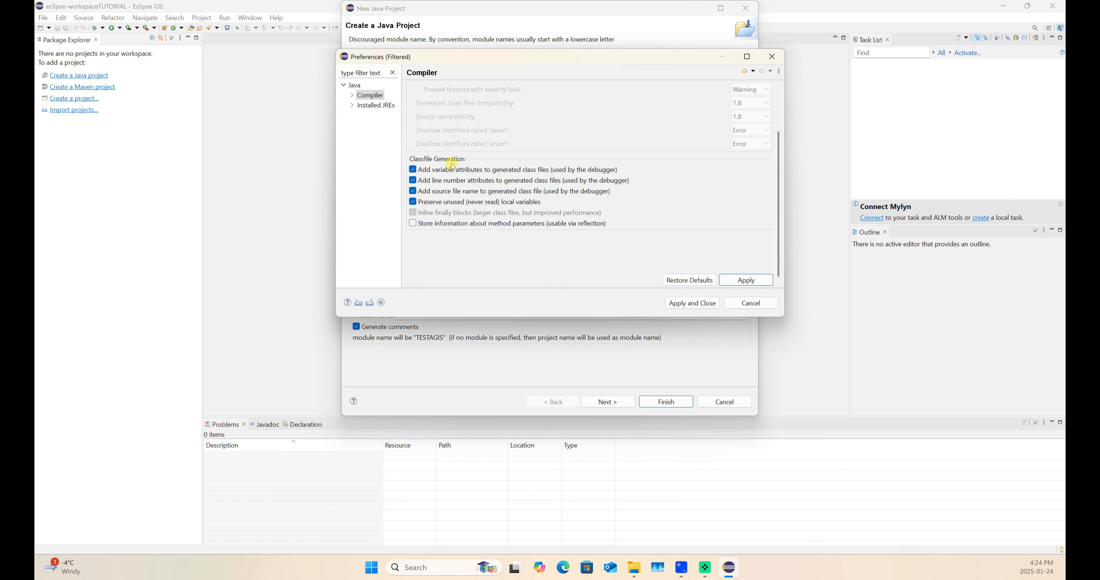
Review the installed JREs, then apply the Java preferences and close them
left_click(378, 106)
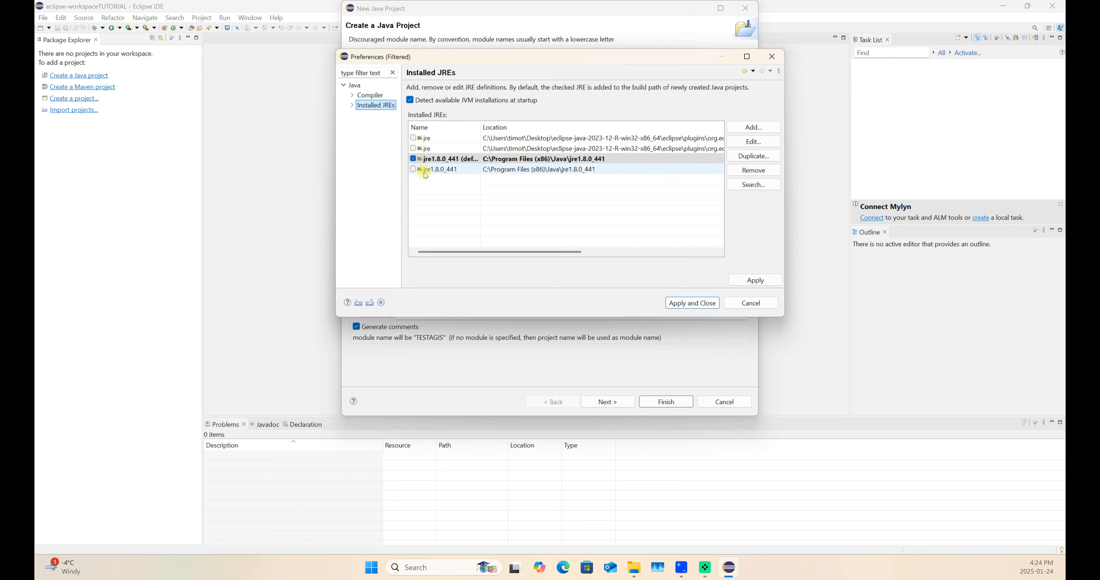
left_click(479, 196)
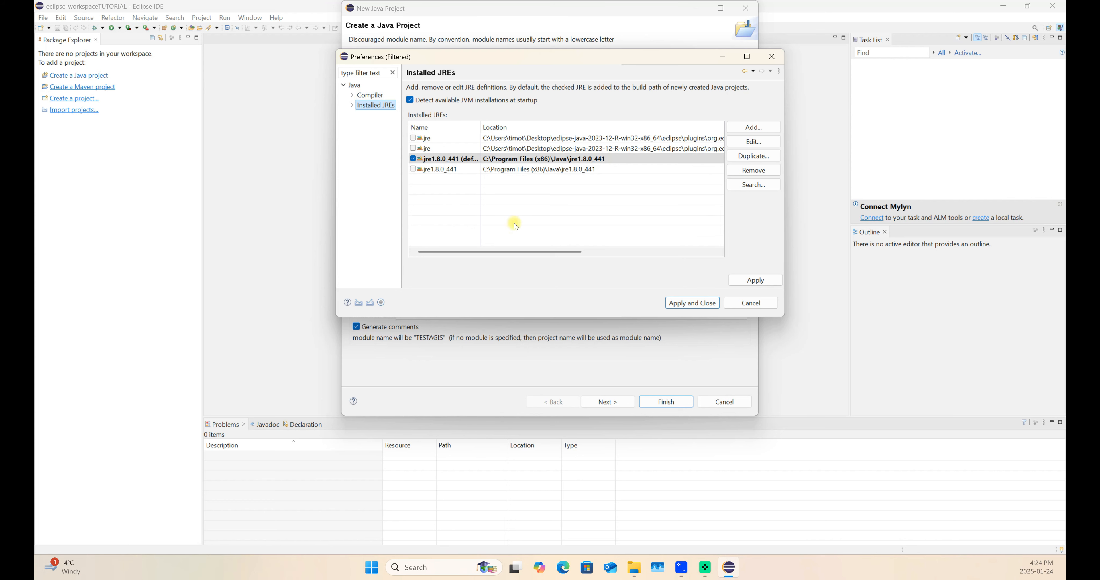
left_click(676, 303)
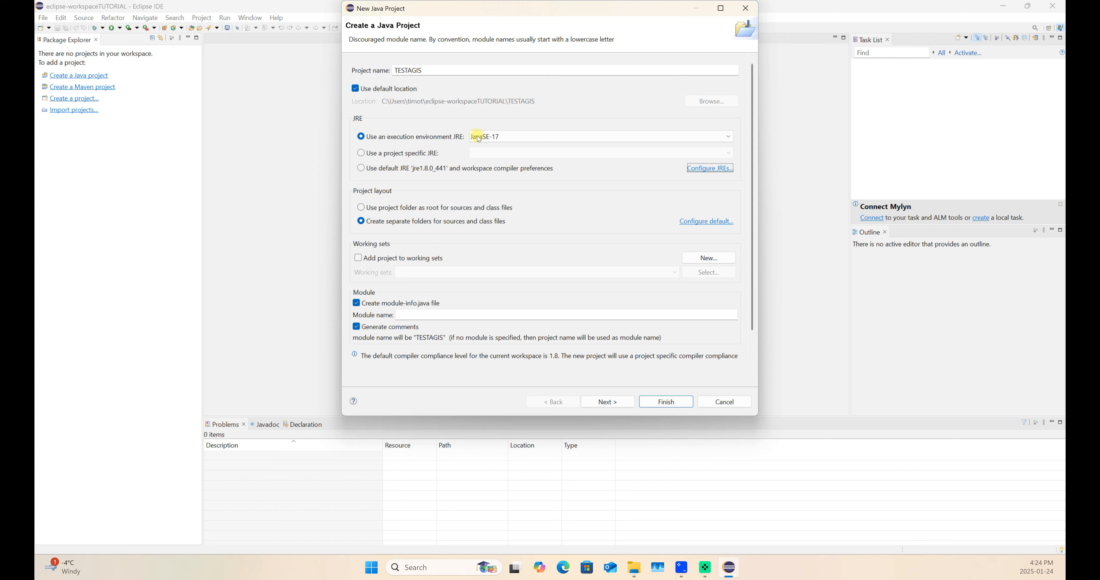
Set the new project's execution environment JRE to JavaSE-1.8 and continue to the Java build settings
left_click(510, 139)
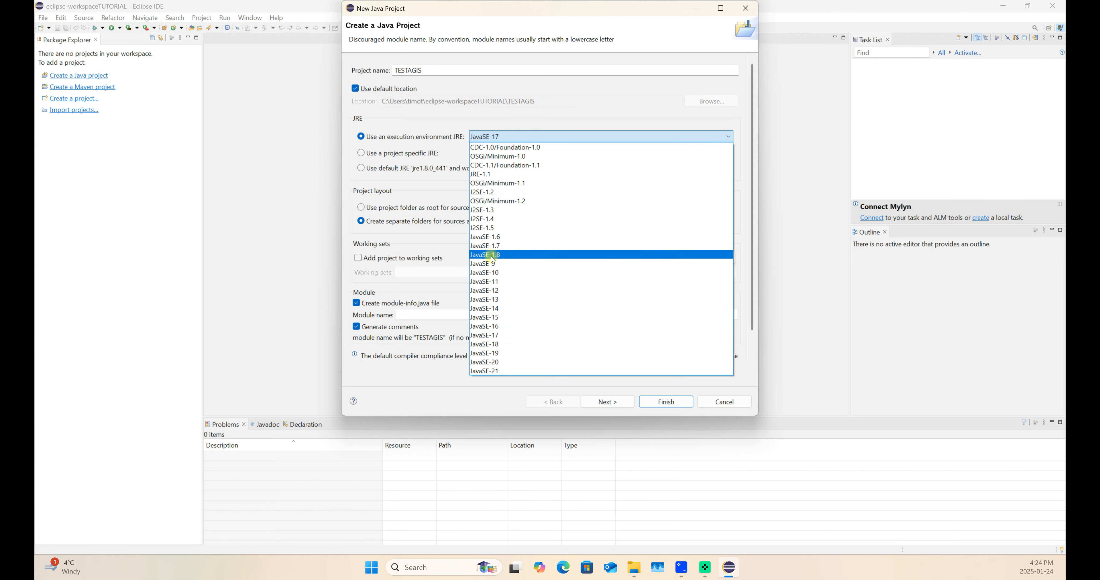
left_click(504, 255)
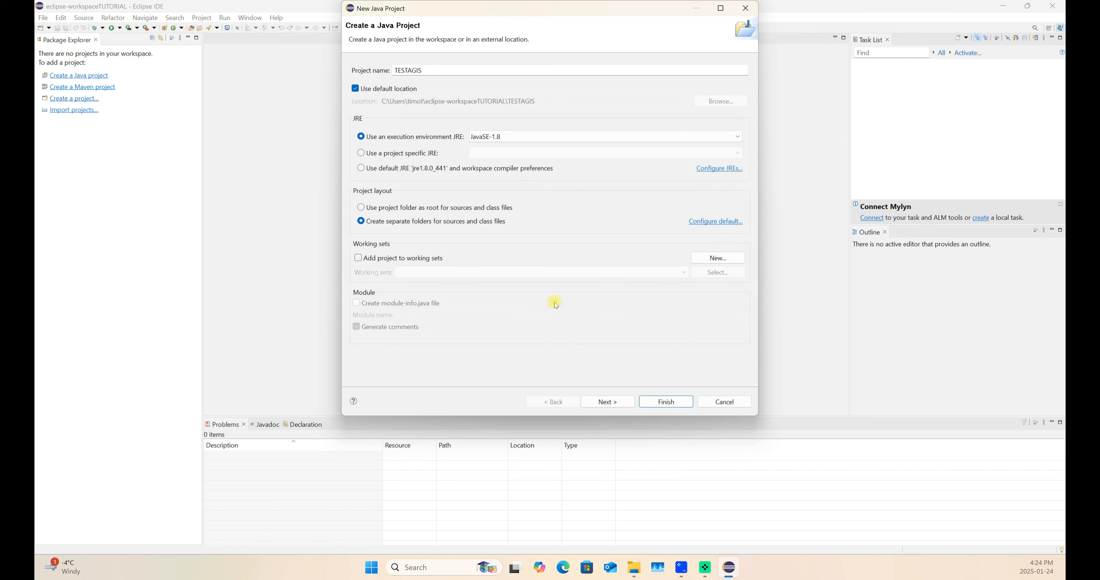
left_click(609, 403)
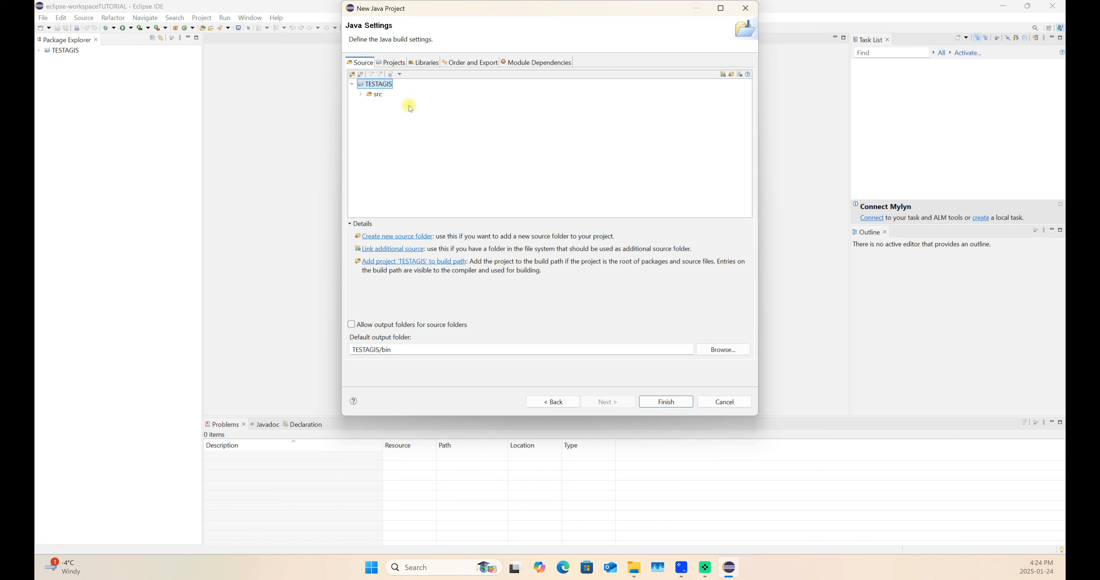
Review the new project's libraries, export order and module dependencies, and finish creating the TESTAGIS project
left_click(393, 64)
left_click(428, 65)
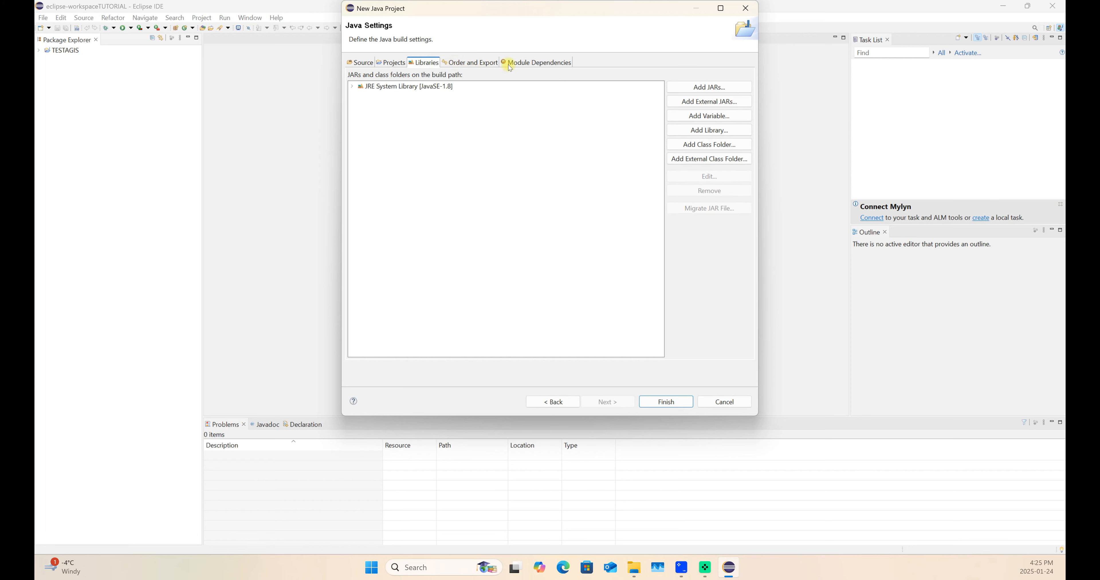
left_click(353, 87)
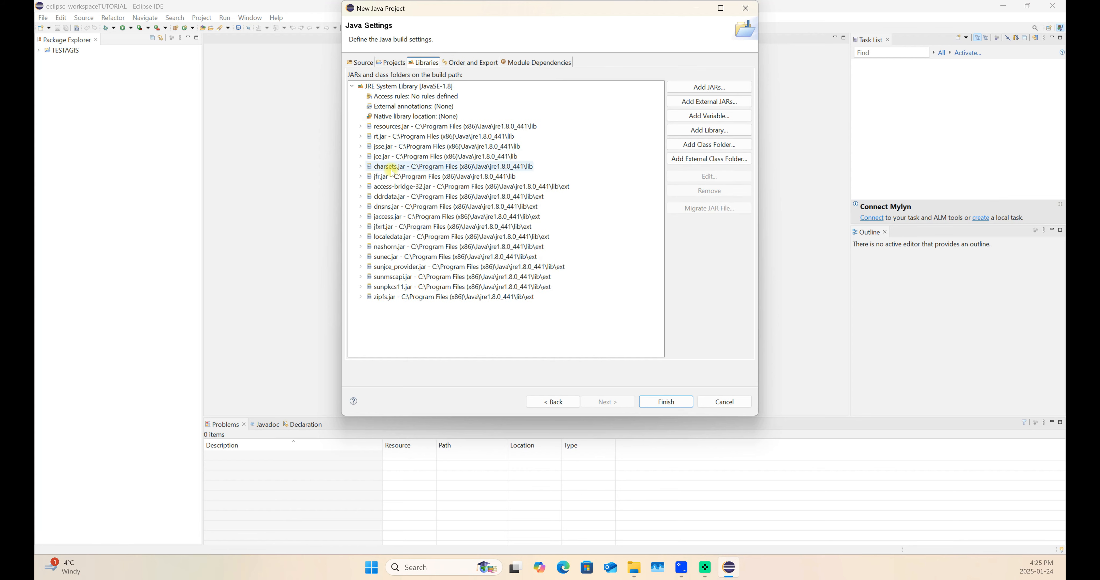
left_click(477, 67)
left_click(522, 63)
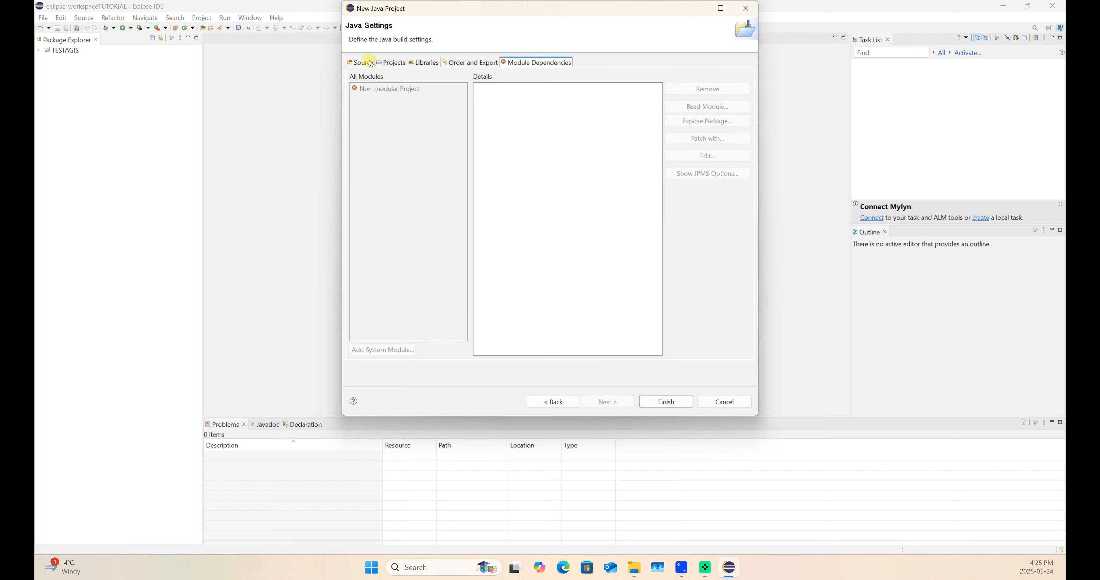
left_click(359, 63)
left_click(661, 401)
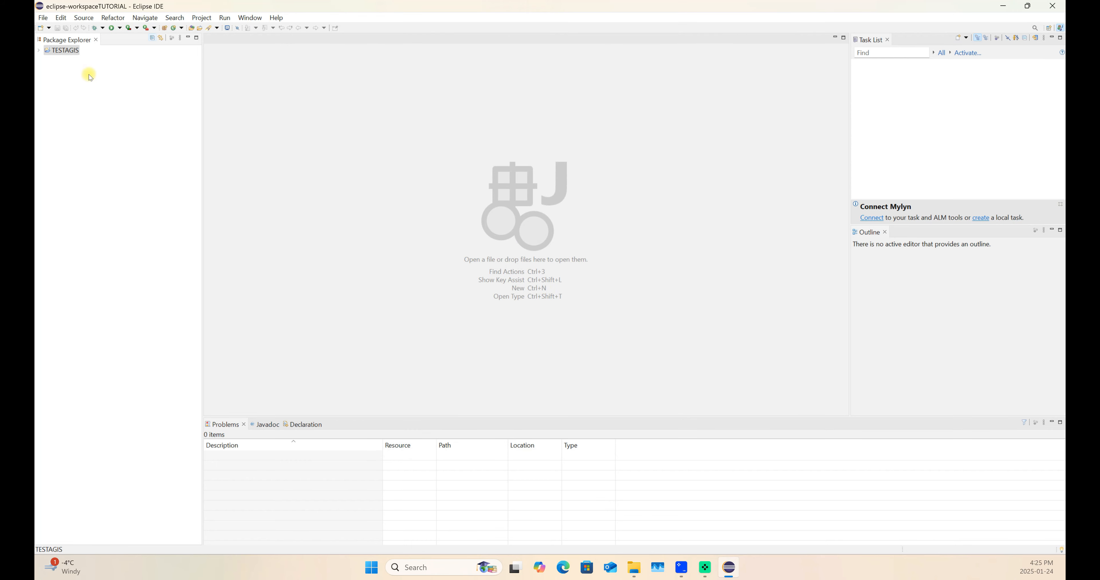
Expand the TESTAGIS project and its JRE System Library to inspect the JARs and the src folder
left_click(40, 50)
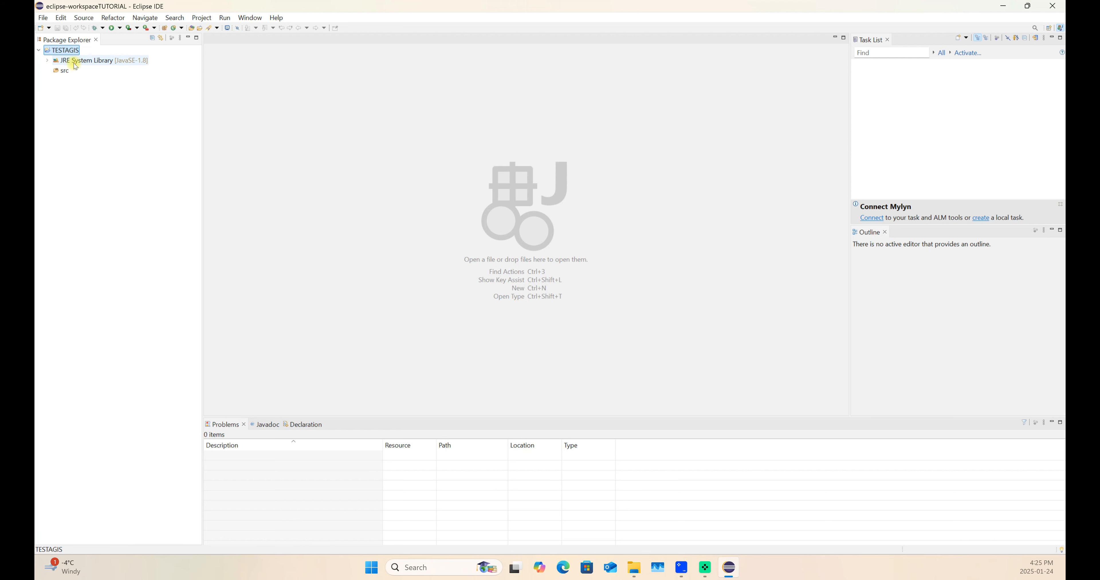
left_click(47, 61)
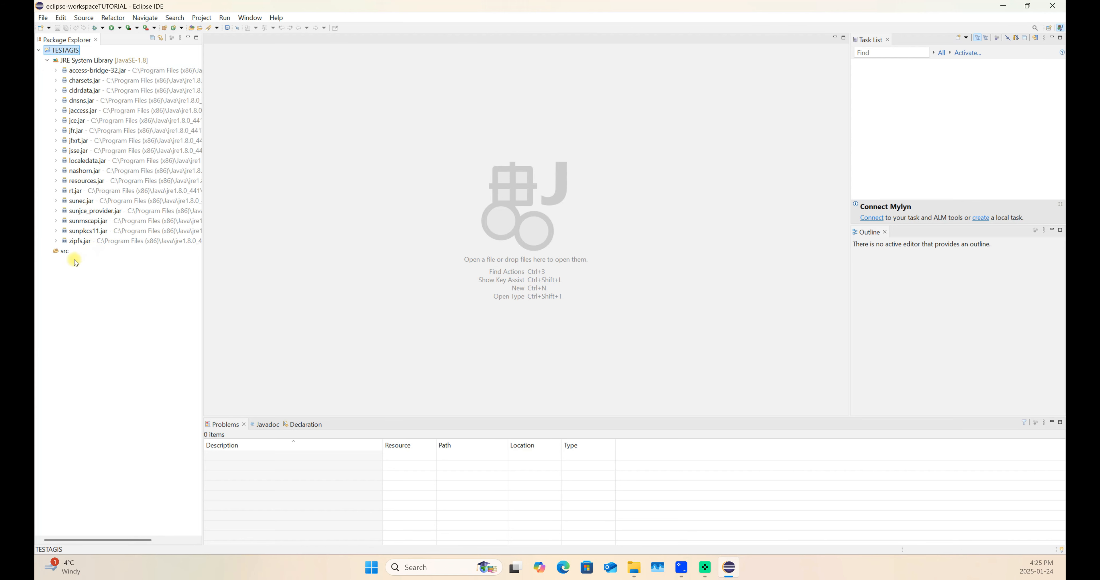
left_click(64, 254)
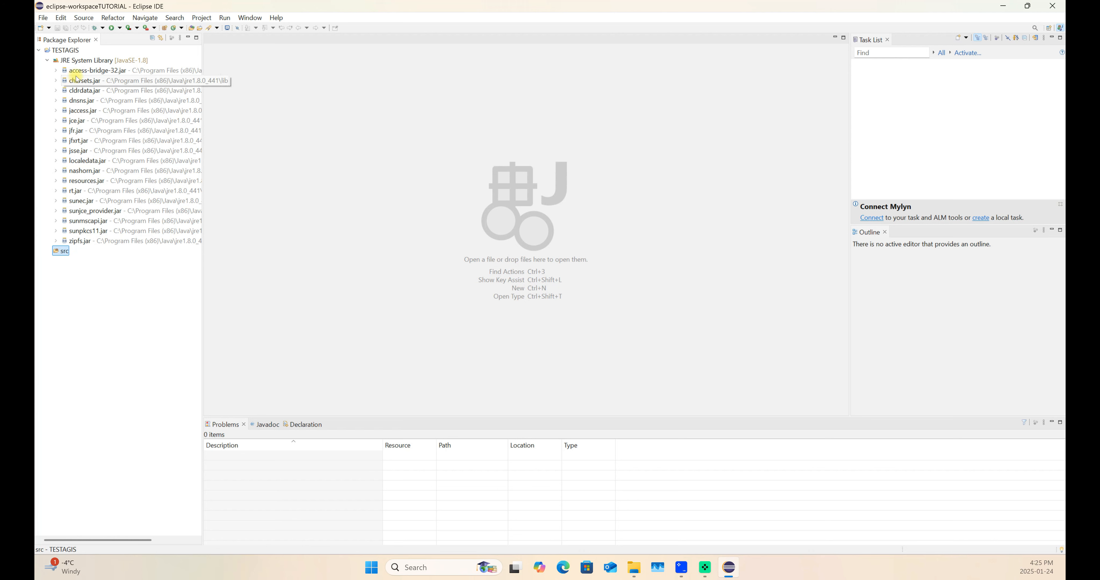
left_click(44, 19)
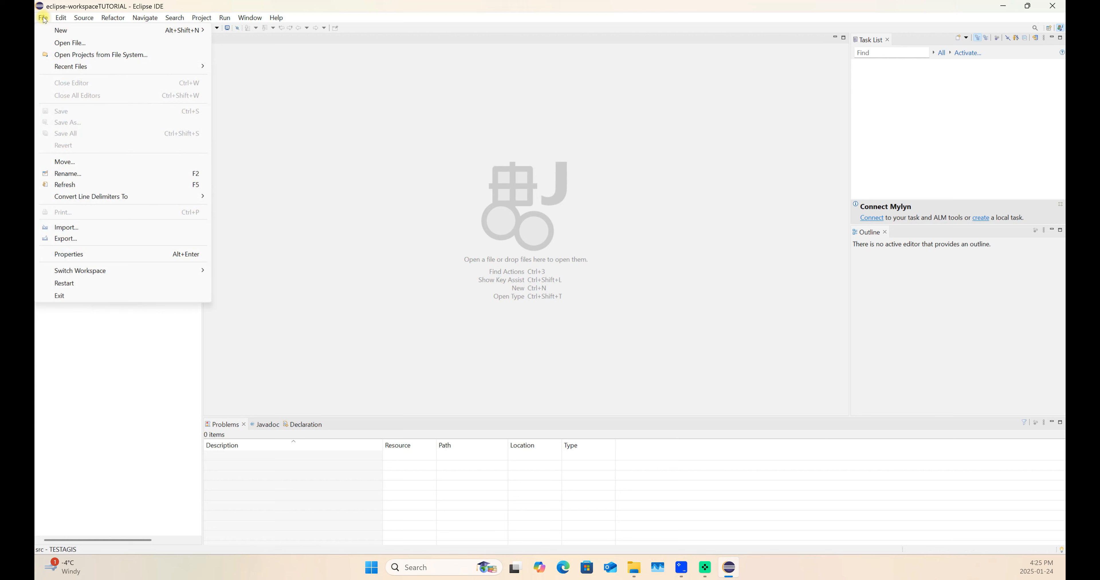
left_click(88, 255)
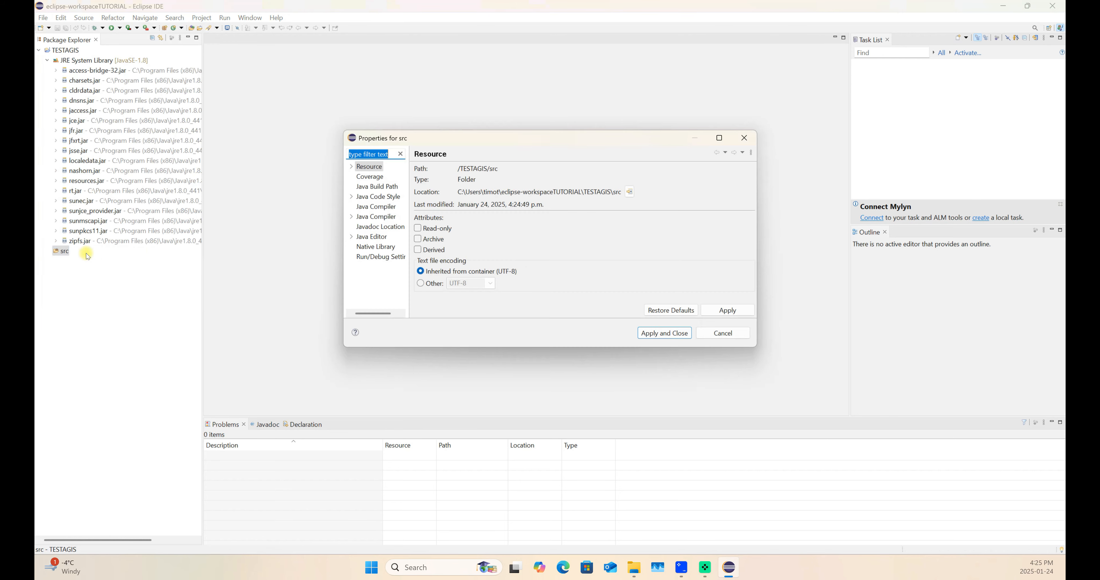
left_click(710, 335)
Open the TESTAGIS project's properties and show the libraries on its Java Build Path
left_click(82, 50)
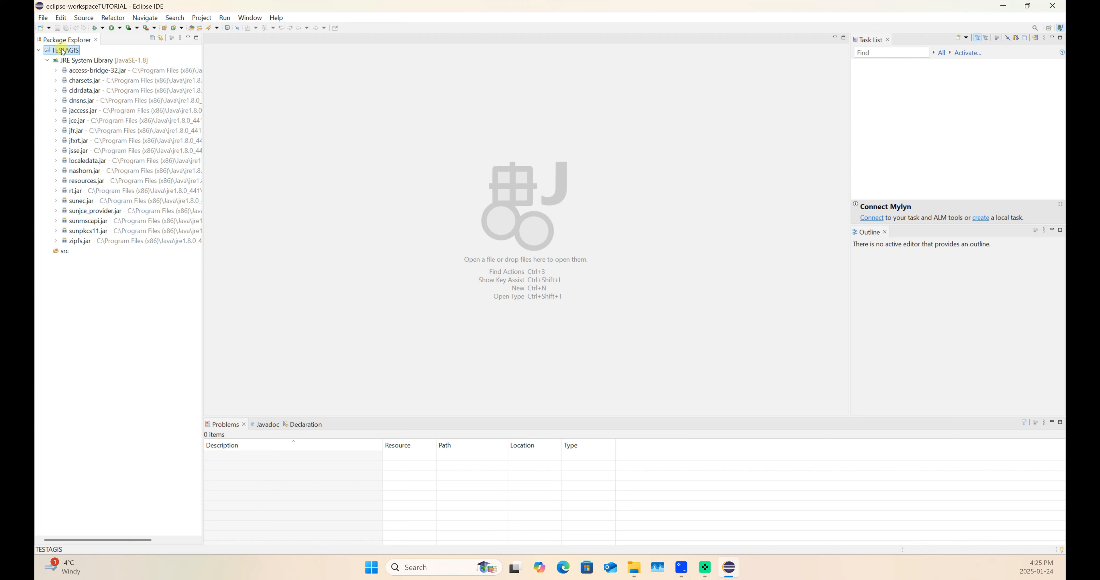
right_click(63, 52)
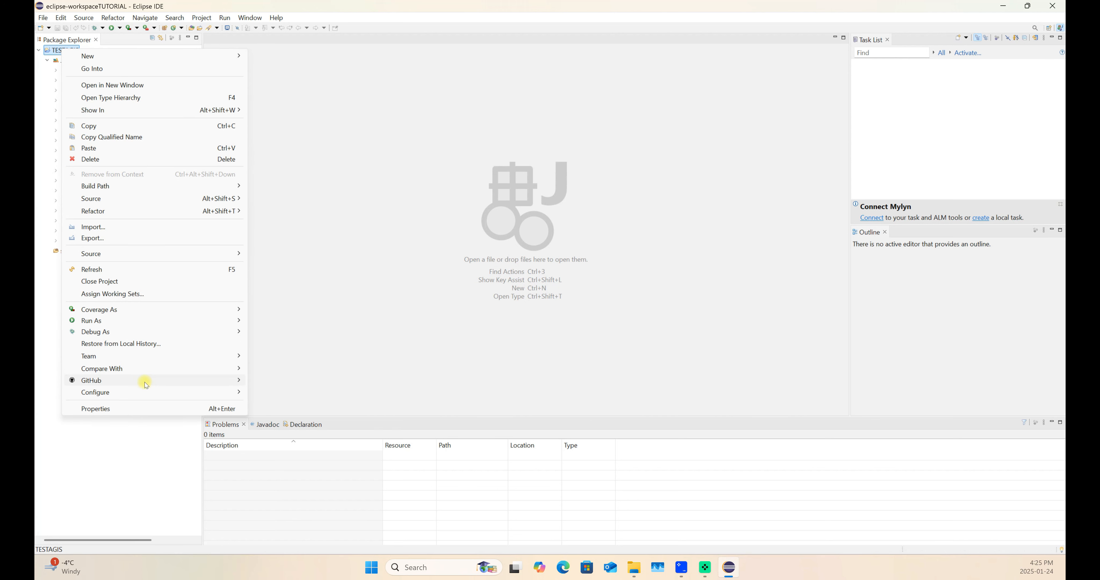
left_click(123, 409)
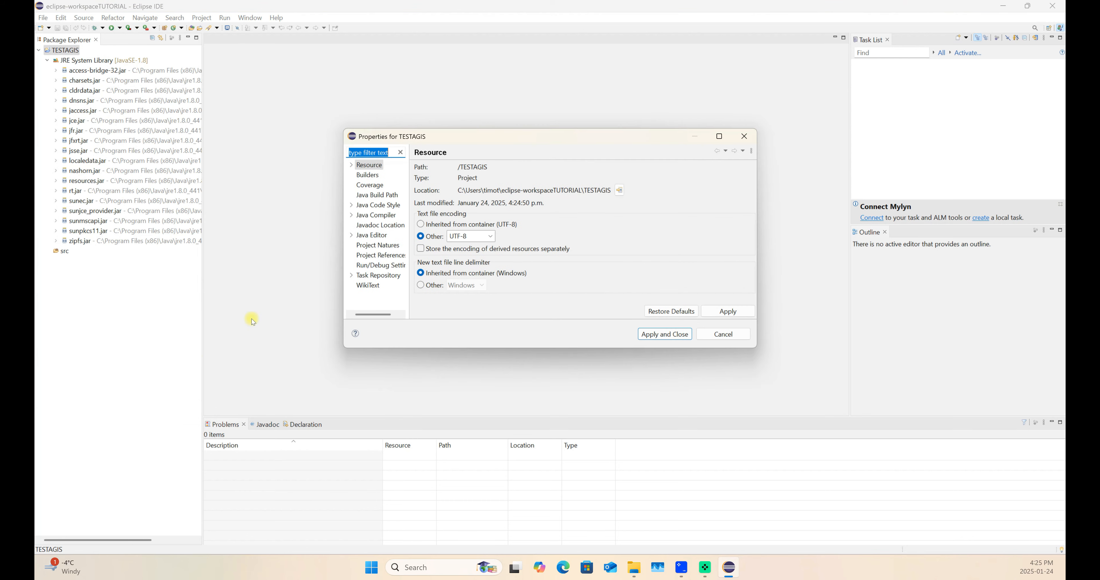
left_click(371, 177)
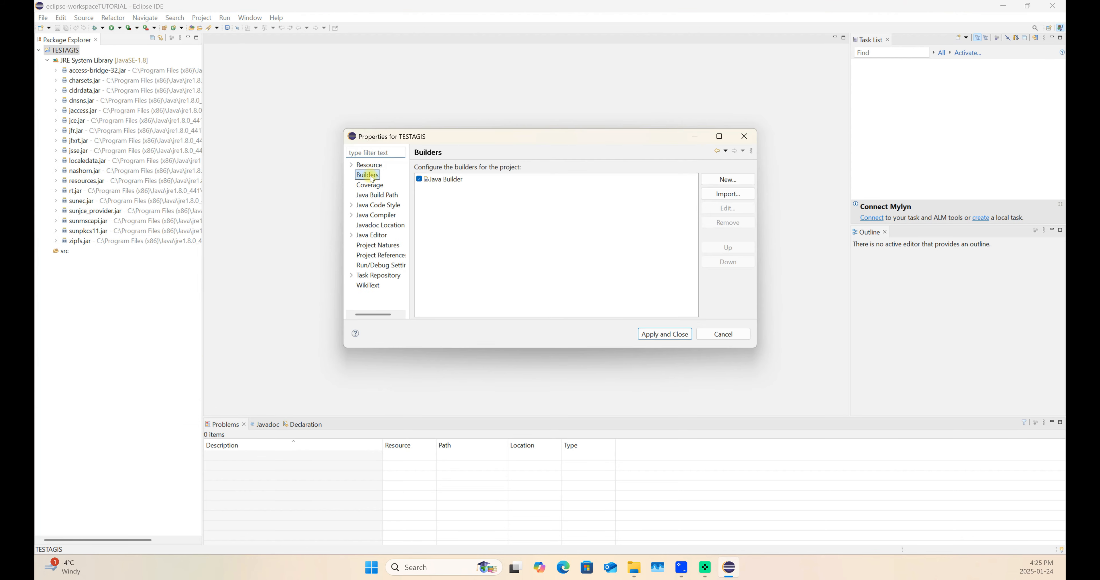
left_click(371, 185)
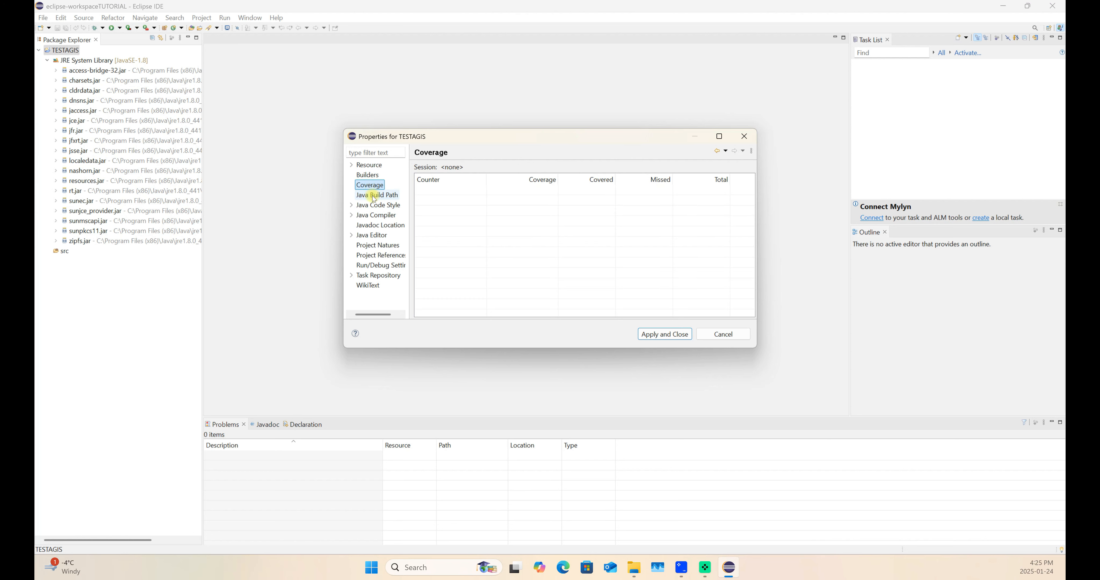
left_click(374, 197)
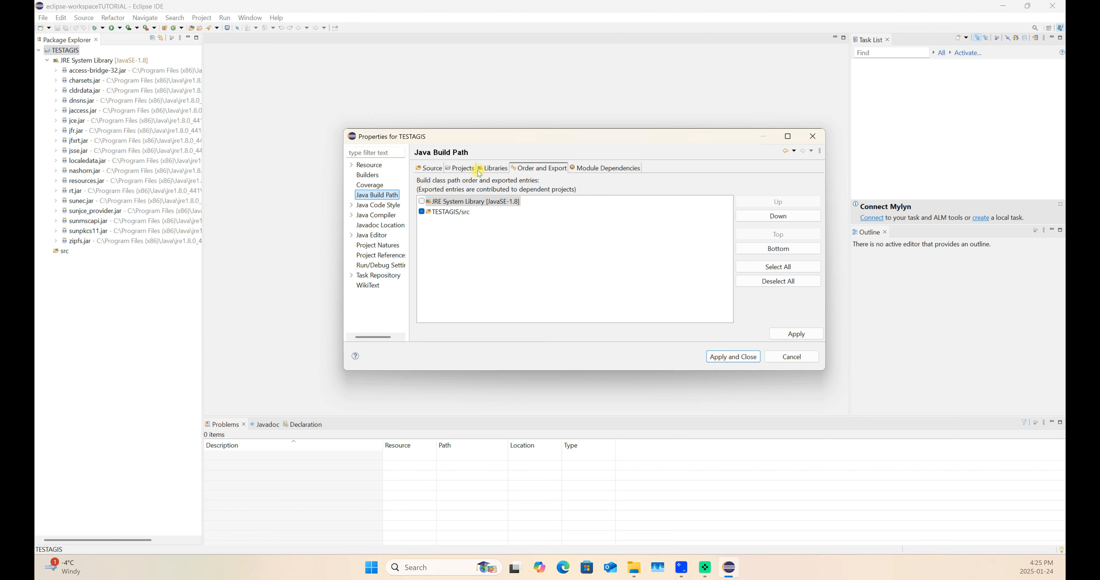
left_click(495, 170)
left_click(495, 215)
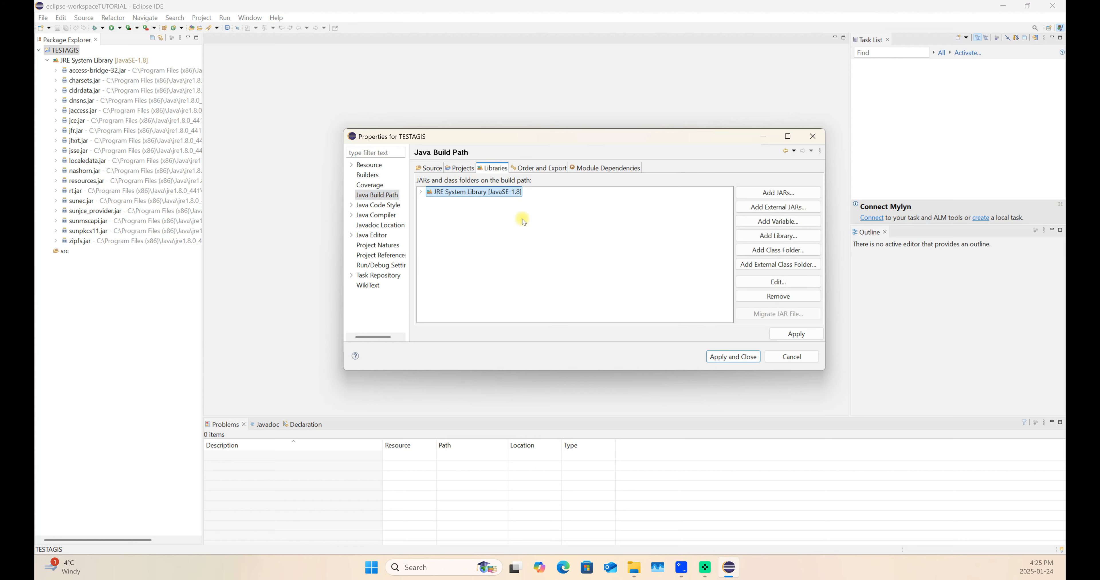
Add the external JAR atavism from Desktop\atavism_server_10.11.0_20241229_1900\atavism_server\dist\lib to the TESTAGIS build path
left_click(779, 207)
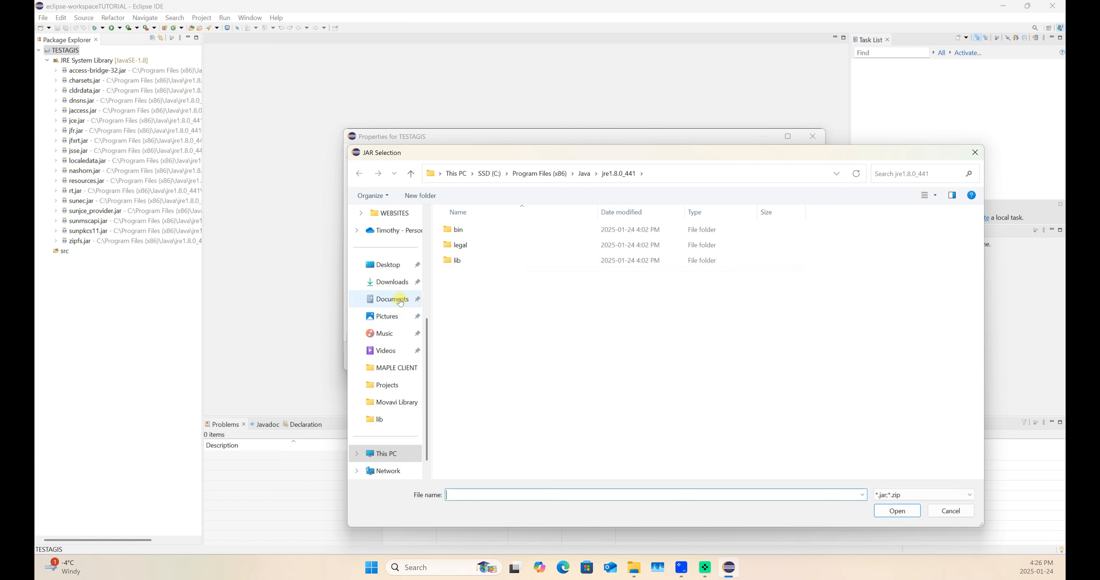
left_click(389, 267)
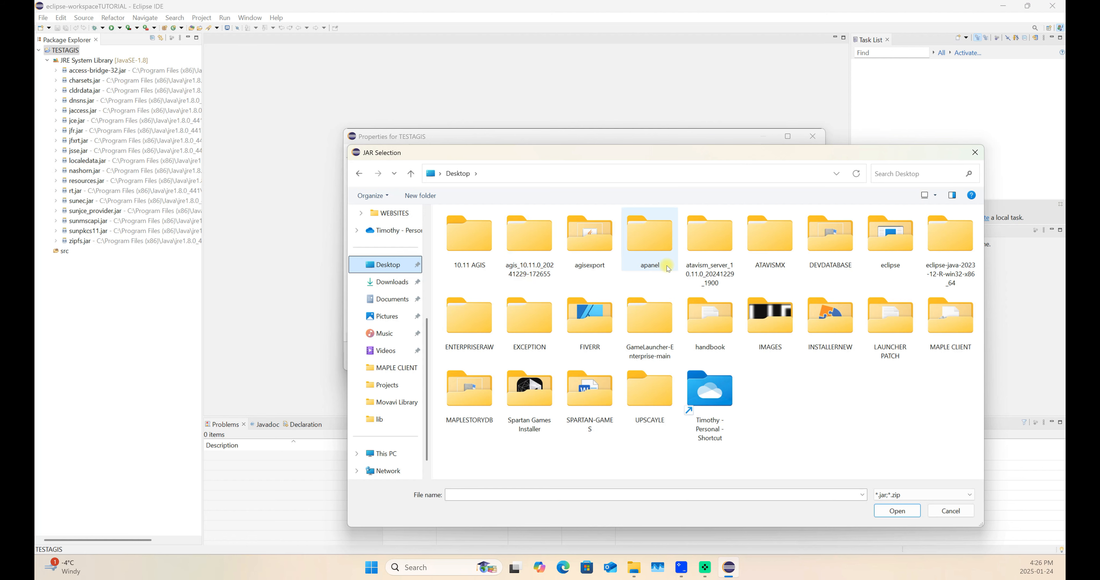
left_click_drag(653, 157, 678, 177)
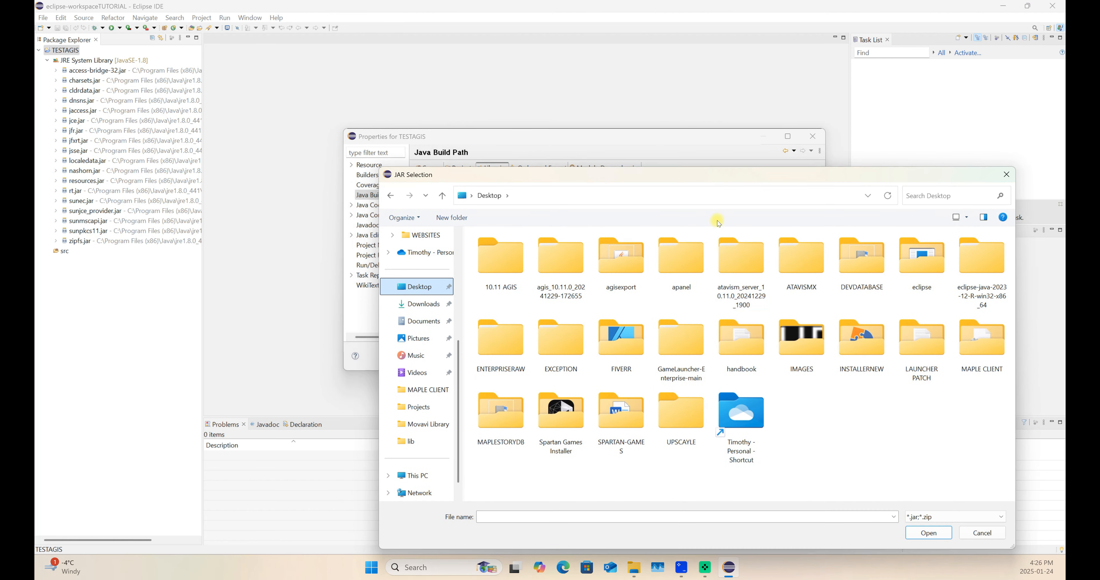
double_click(738, 268)
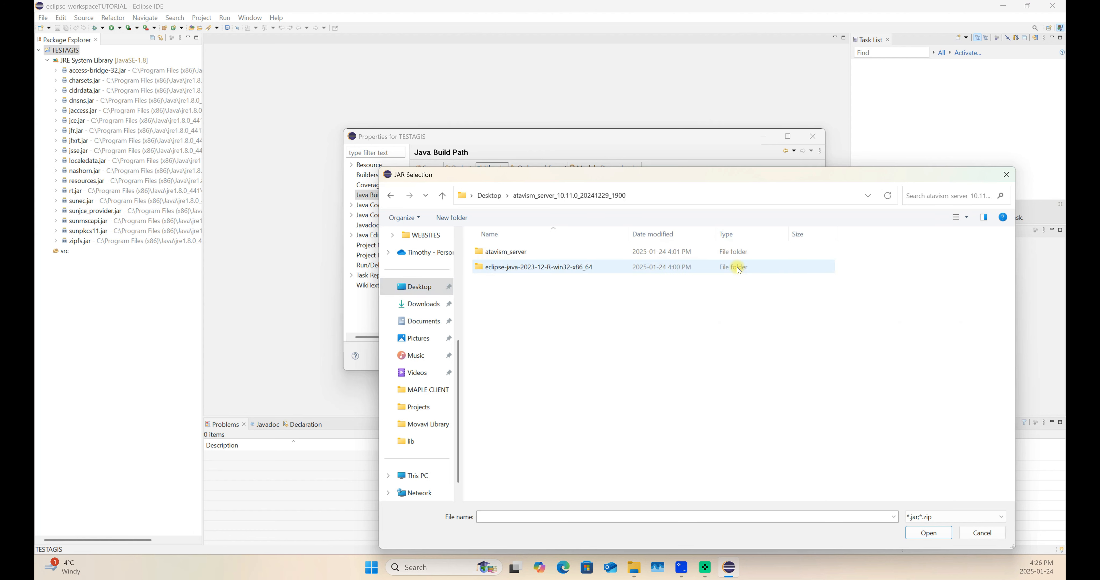
double_click(531, 258)
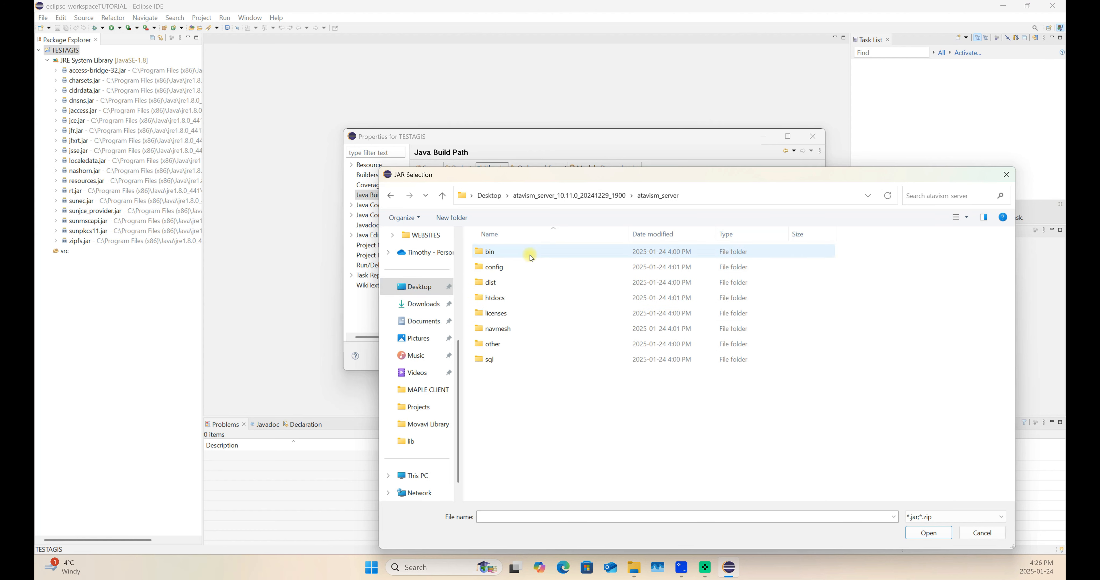
double_click(506, 285)
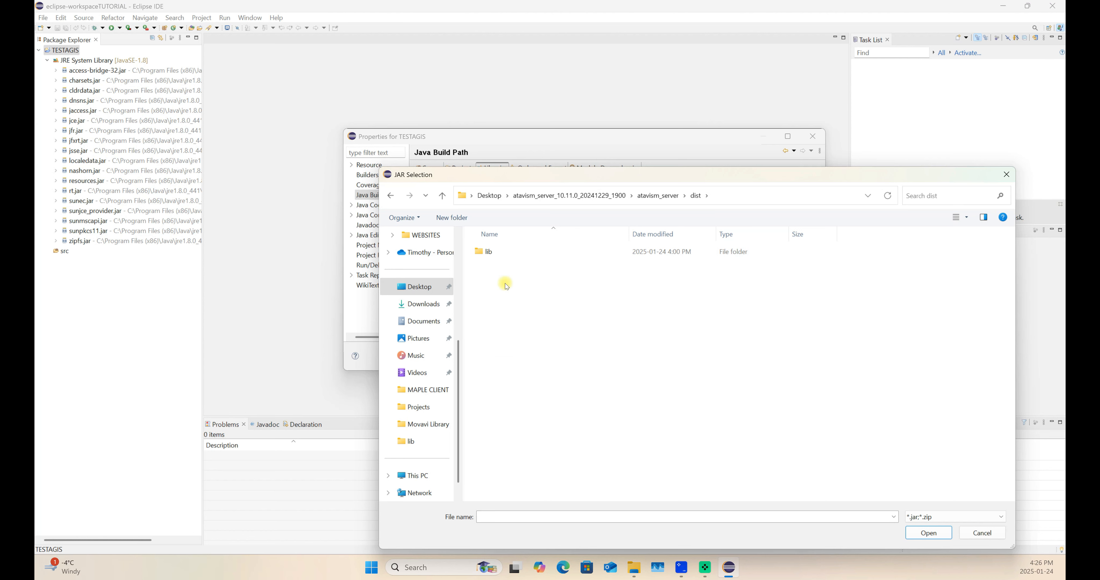
double_click(500, 256)
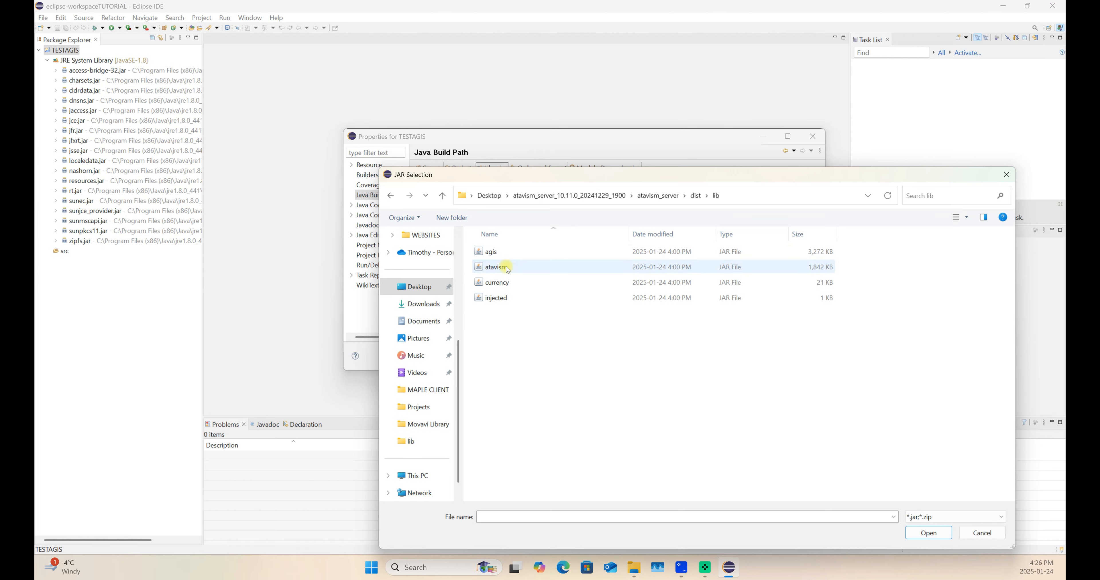
left_click(505, 270)
left_click_drag(689, 180, 584, 132)
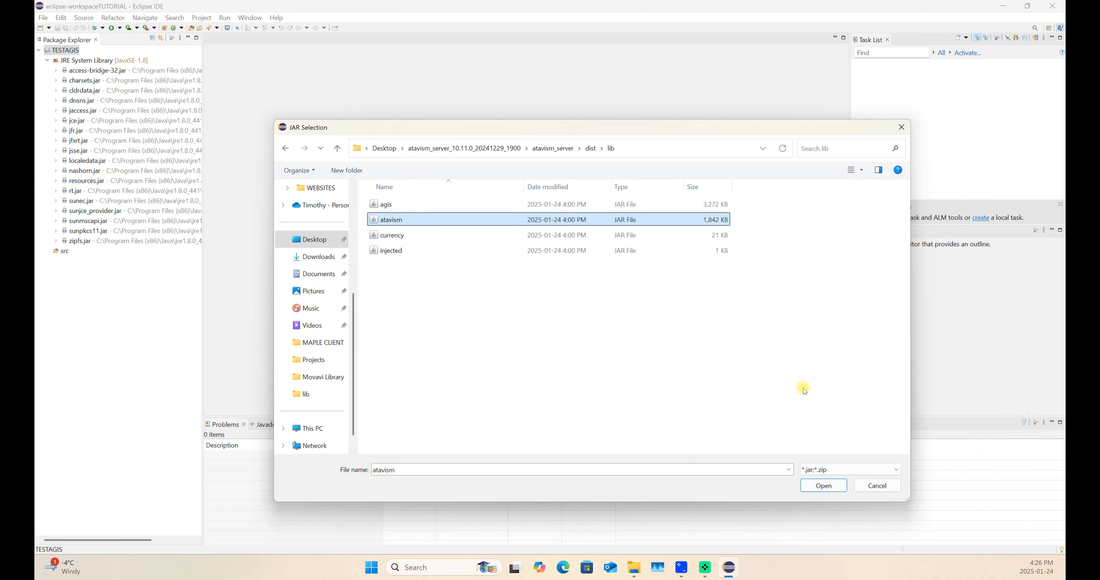
left_click(823, 486)
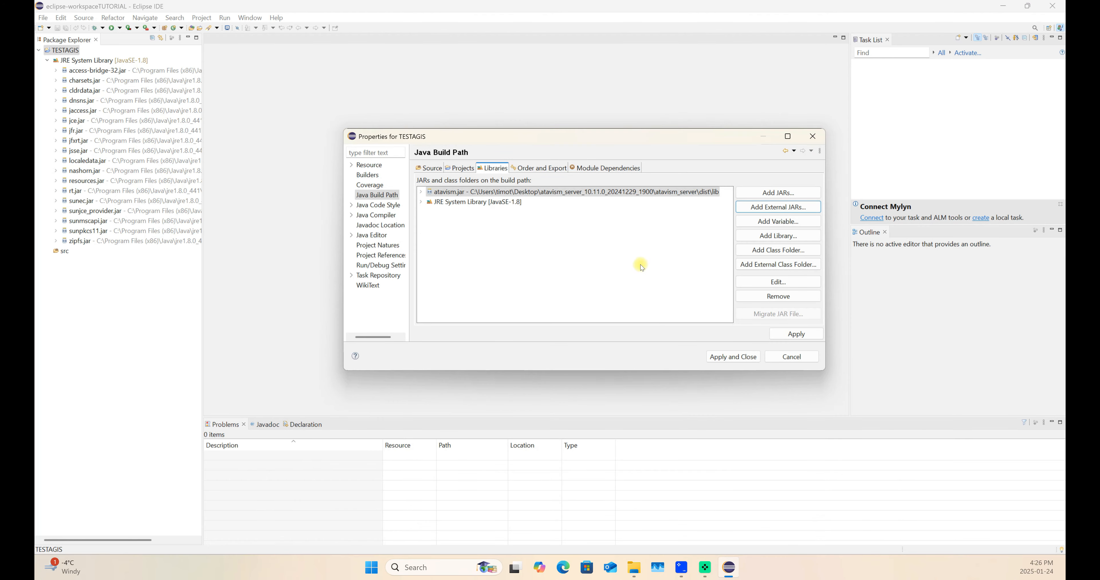
Add all external JARs from atavism_server\other\managed, bcel-6.5.0 through uuid-creator-4.6.1, to the TESTAGIS build path
left_click(773, 211)
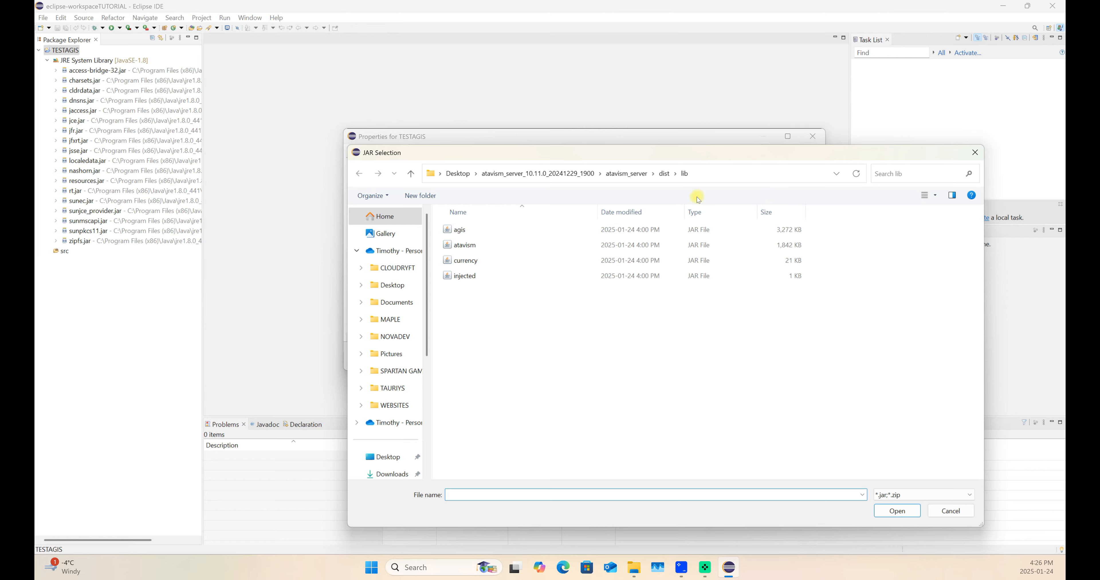
left_click_drag(671, 154, 652, 142)
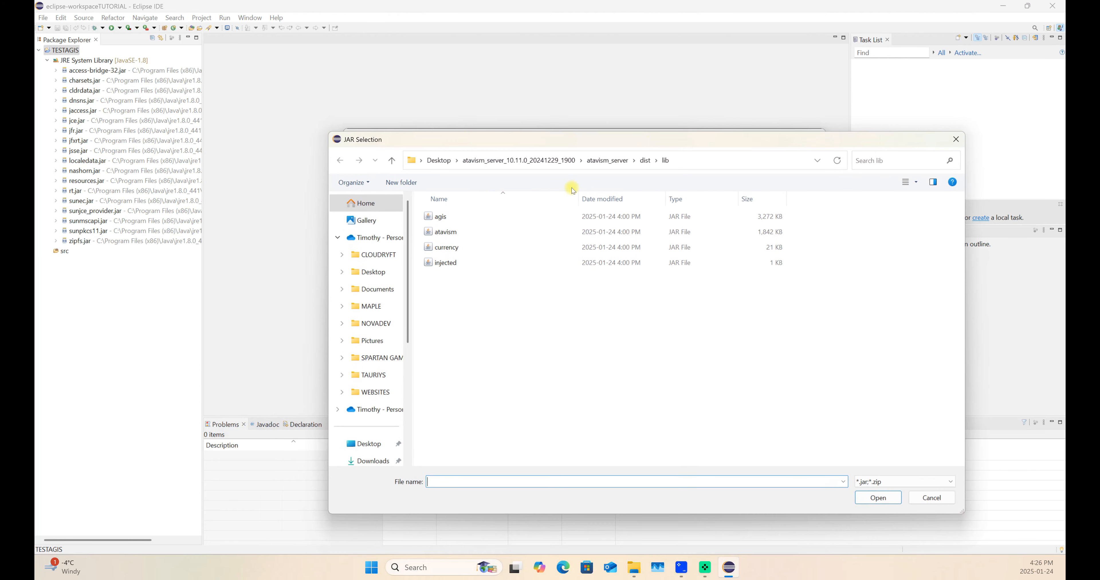
left_click(610, 164)
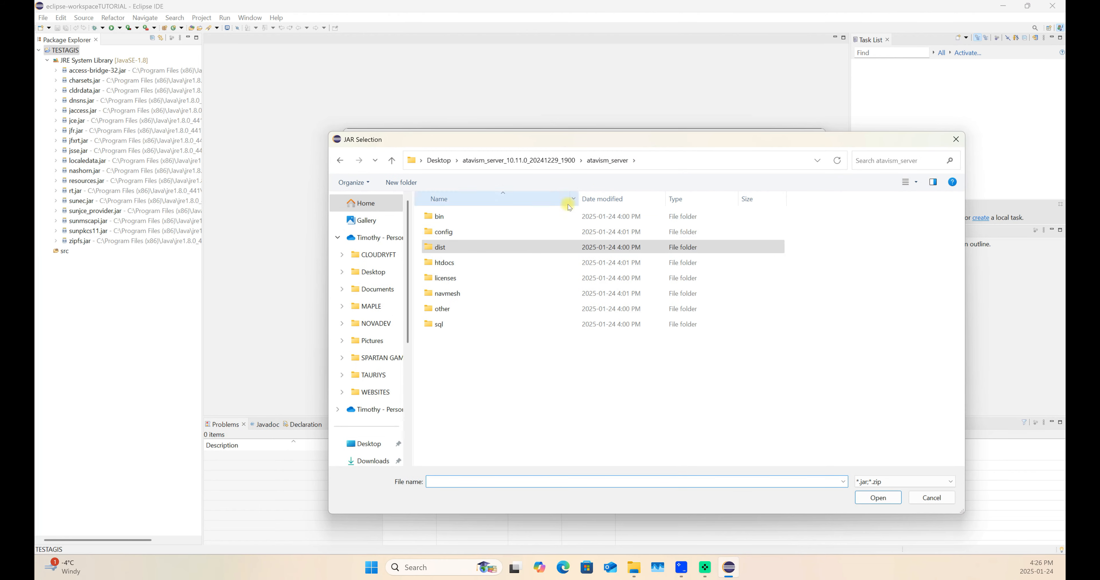
double_click(467, 310)
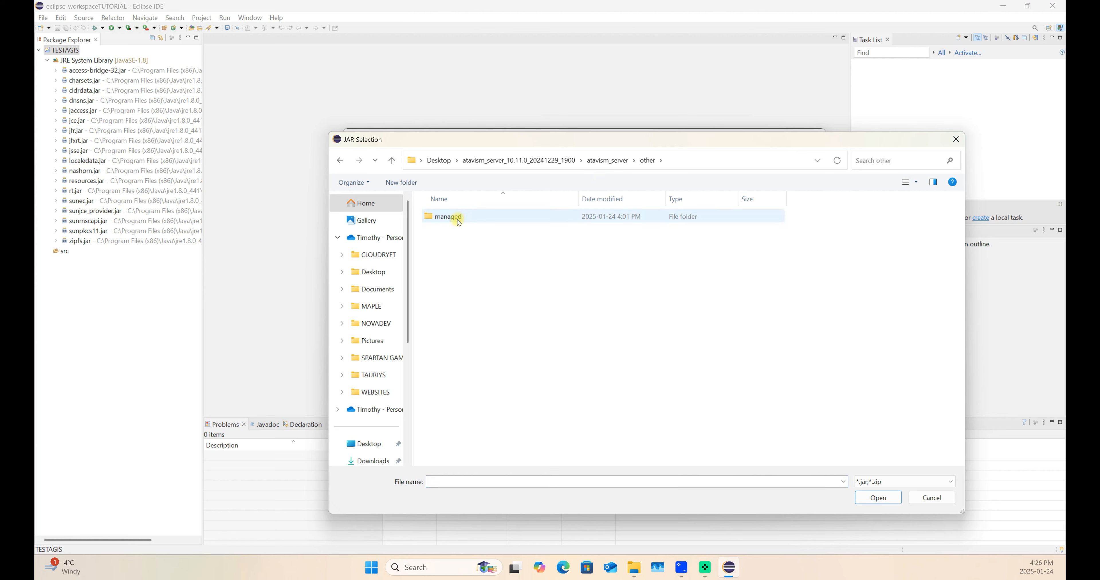
double_click(448, 217)
scroll(470, 222, "down", 7)
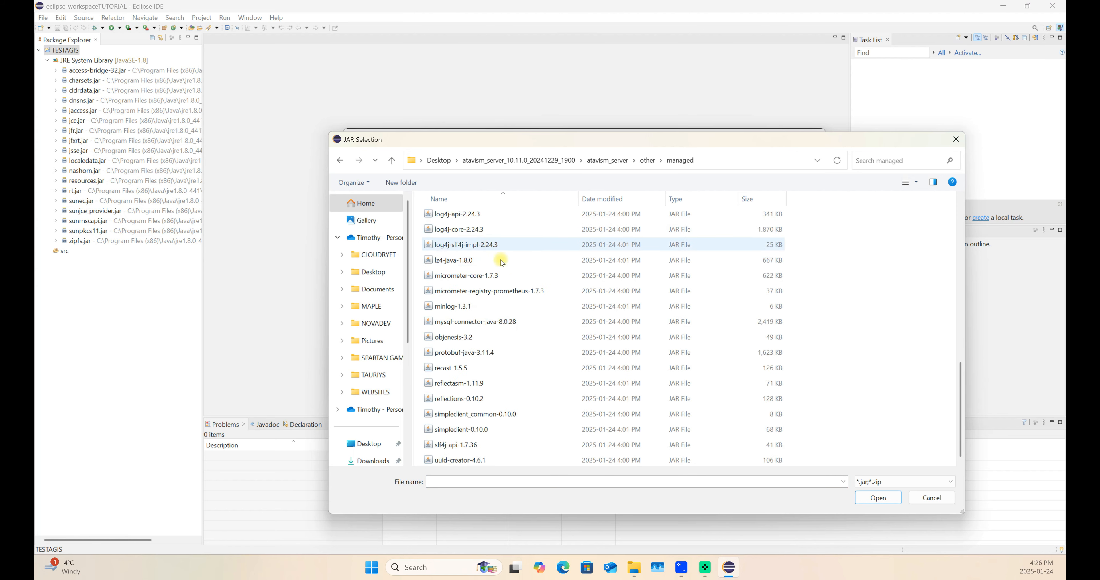
left_click(477, 460)
scroll(576, 396, "up", 8)
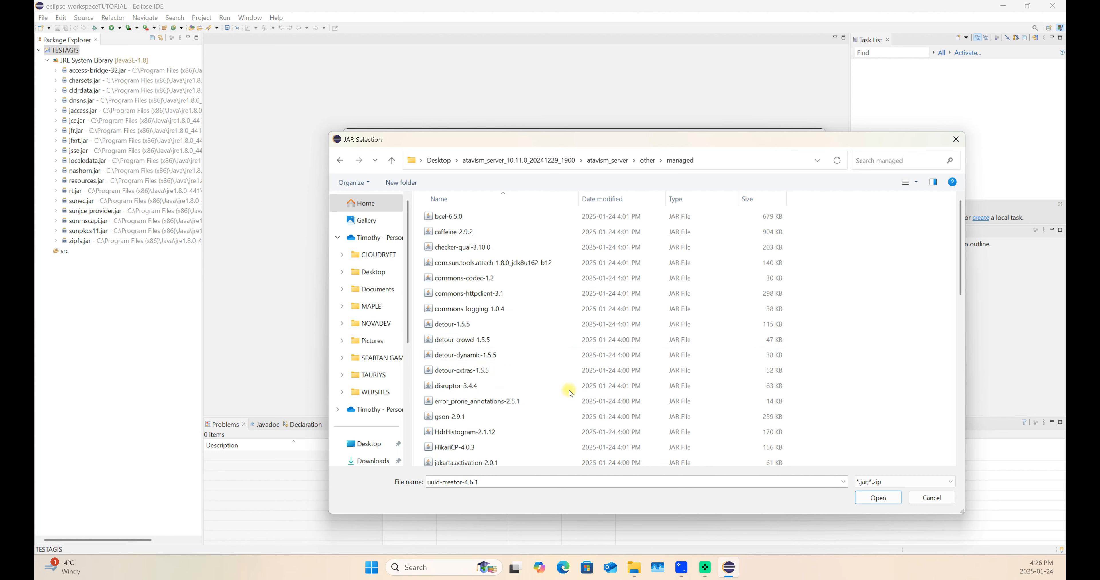
left_click(473, 218, "shift")
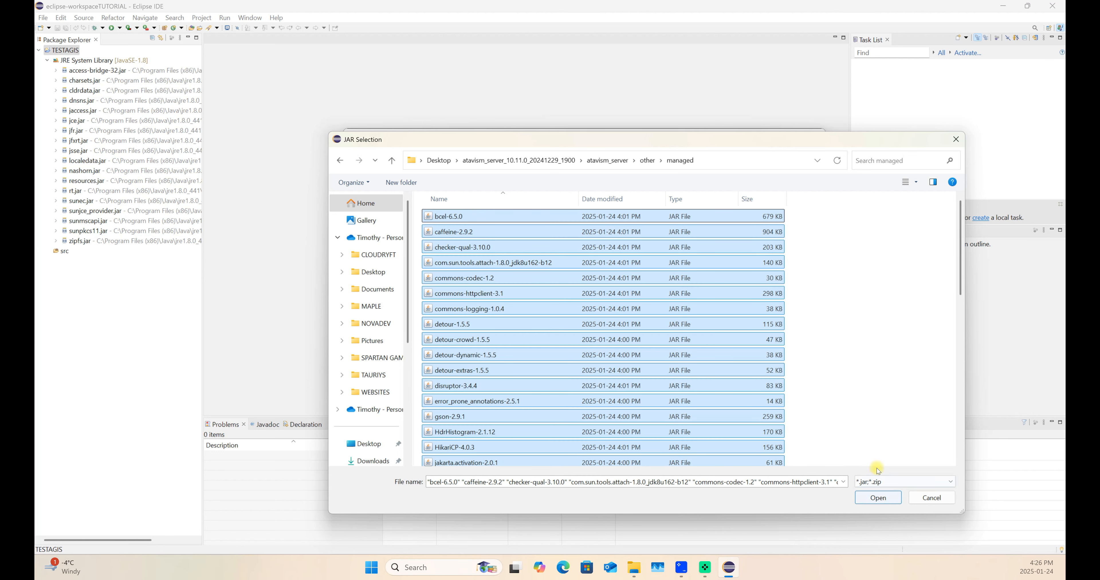
scroll(826, 427, "down", 8)
left_click(889, 502)
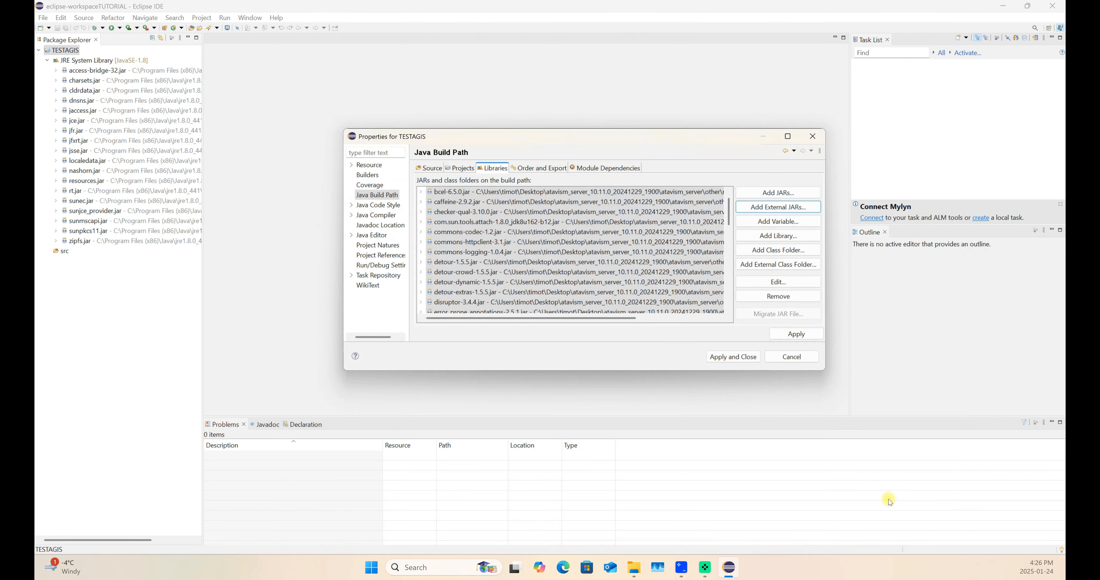
Review the JARs listed on the Java Build Path, then apply the changes and close the TESTAGIS properties
mouse_move(729, 215)
left_mouse_down()
mouse_move(731, 313)
mouse_move(740, 204)
left_mouse_up()
scroll(648, 265, "down", 10)
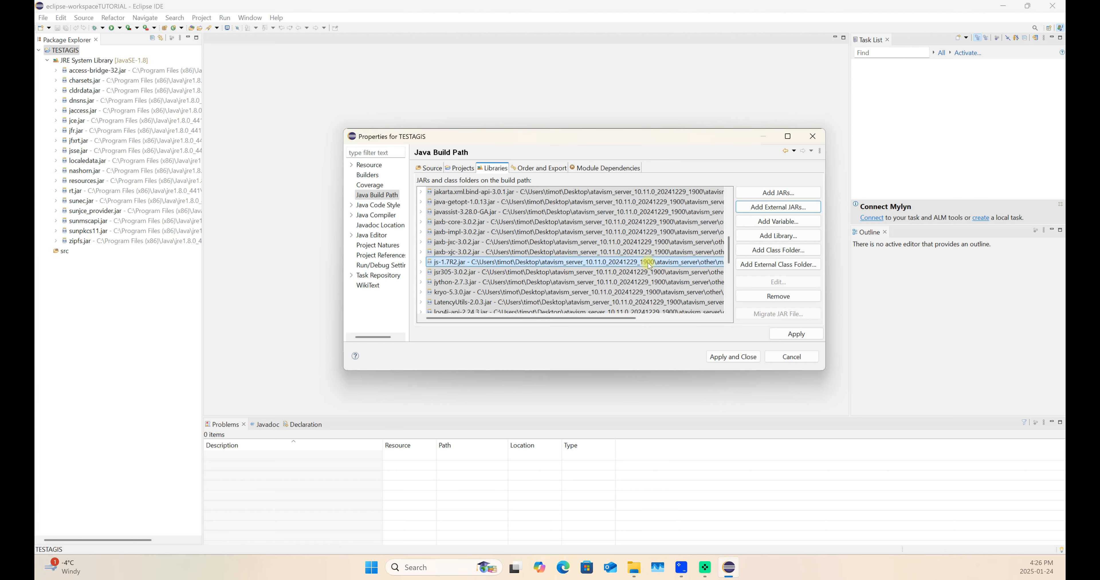
left_click(647, 262)
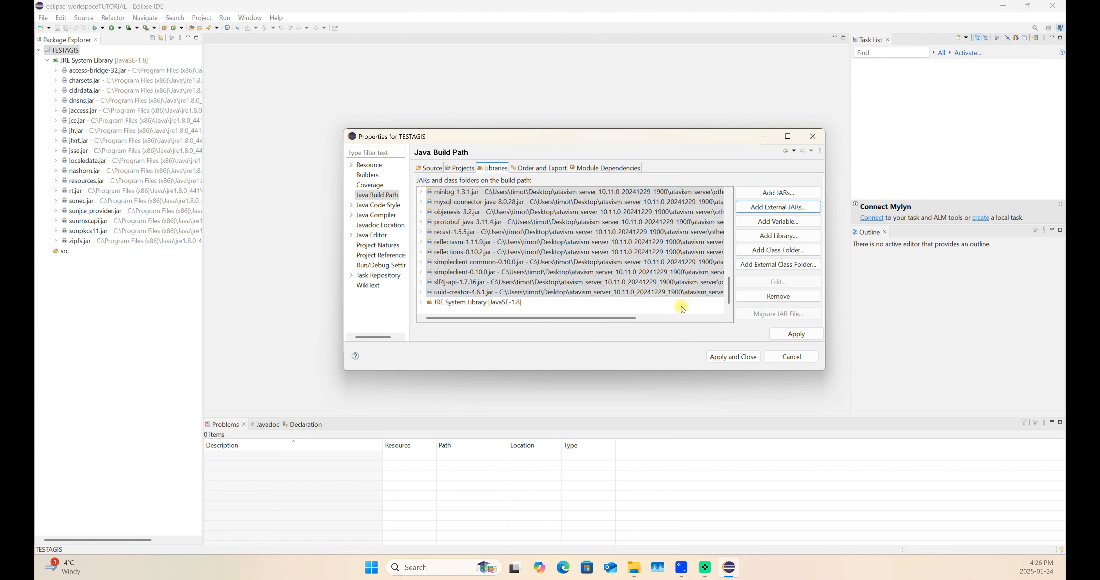
scroll(682, 305, "up", 10)
left_click(684, 295)
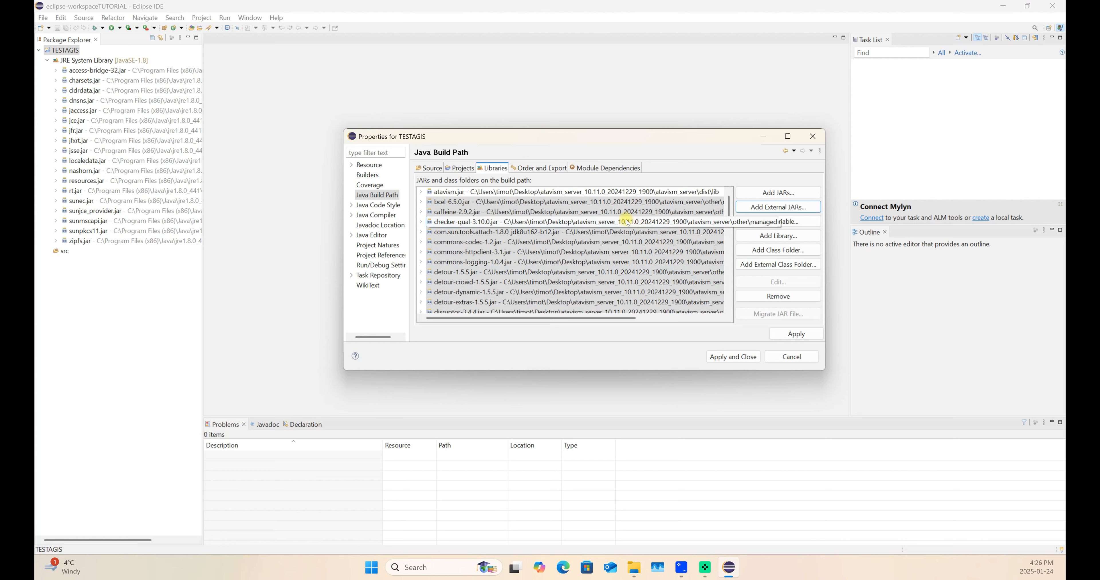
scroll(666, 246, "down", 10)
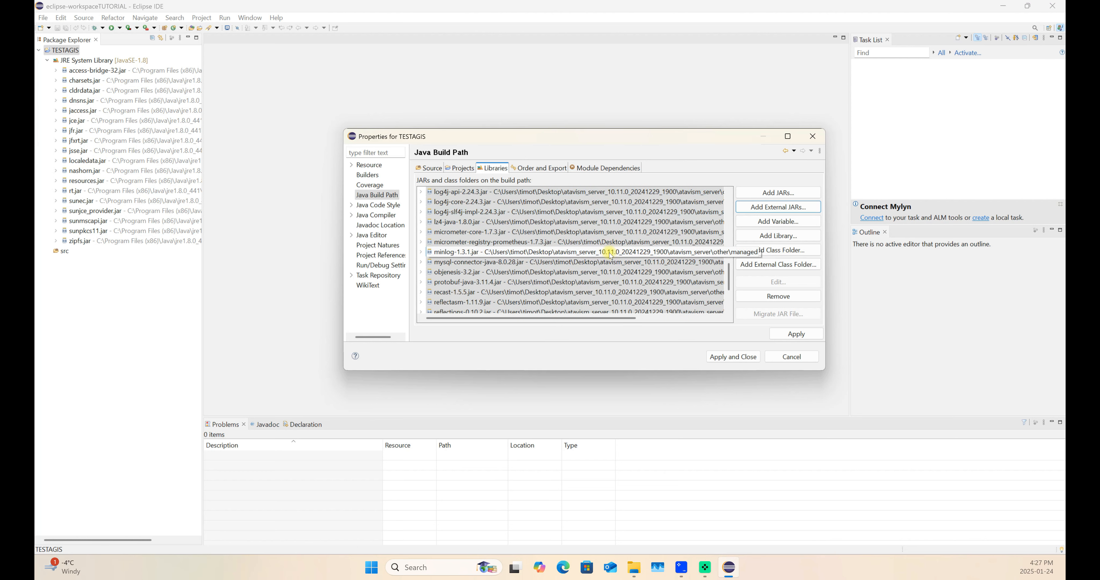
left_click(730, 357)
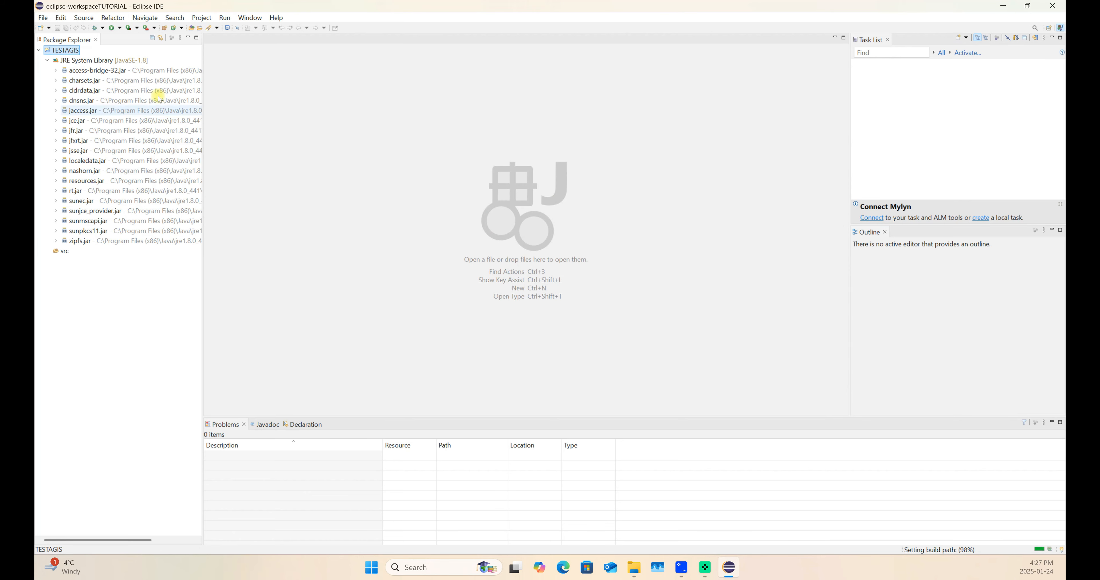
Inspect the JARs under the project's JRE System Library and Referenced Libraries, and collapse both again
left_click(48, 60)
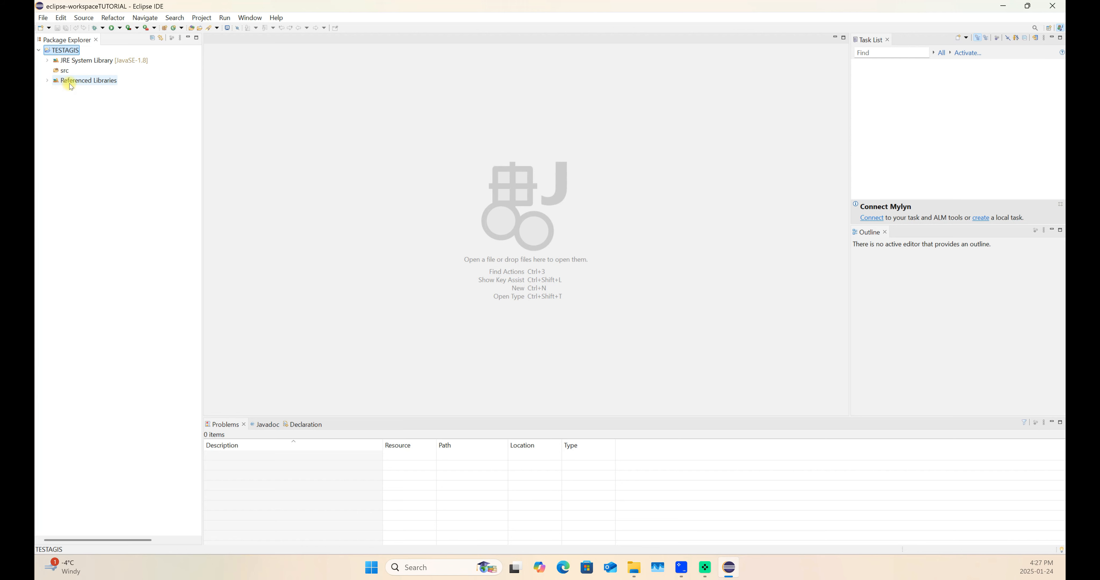
left_click(48, 81)
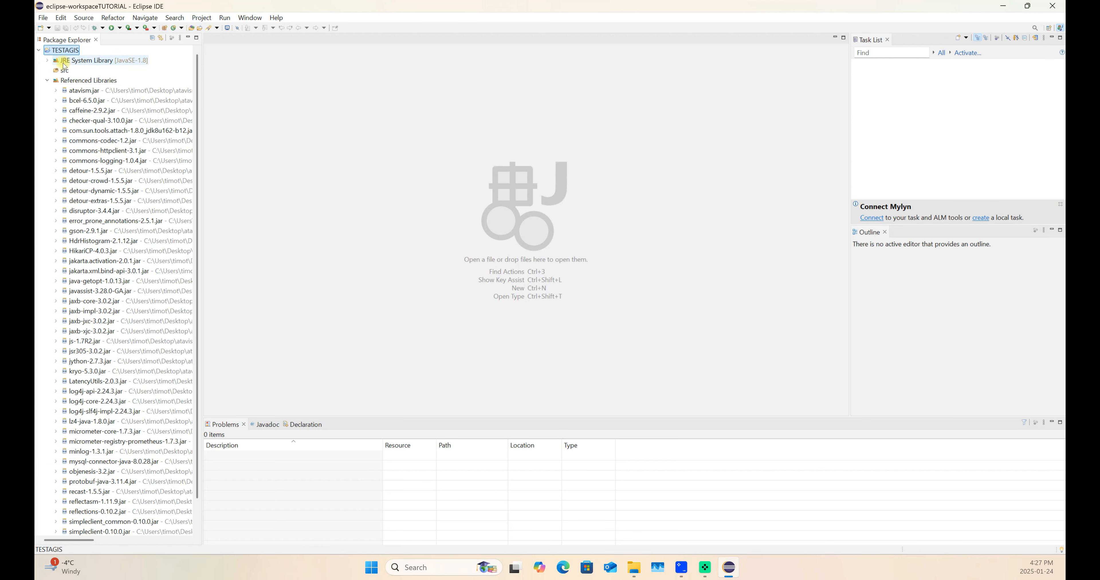
left_click(48, 61)
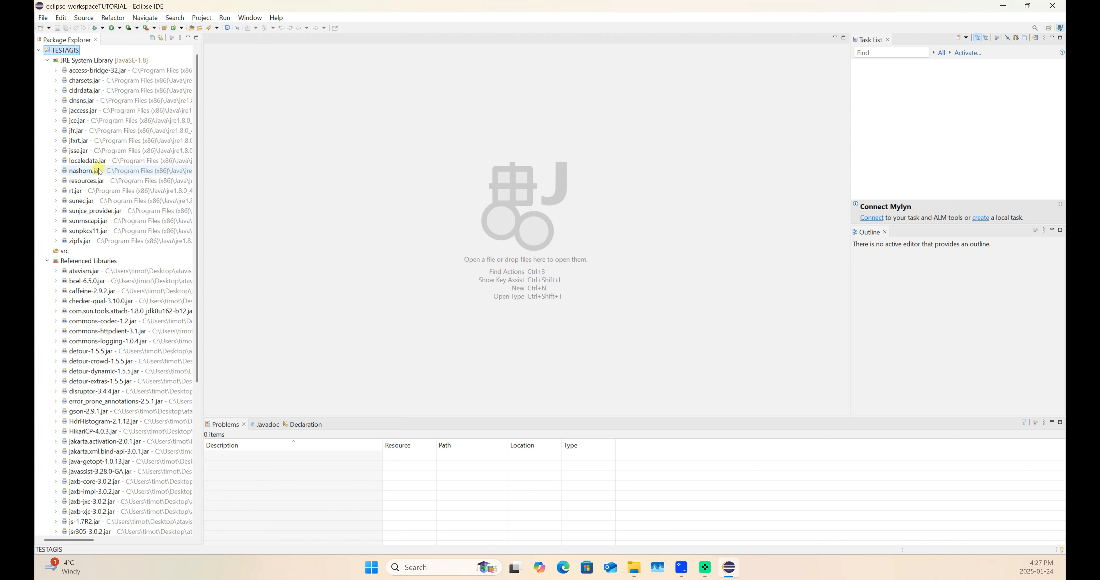
left_click(48, 262)
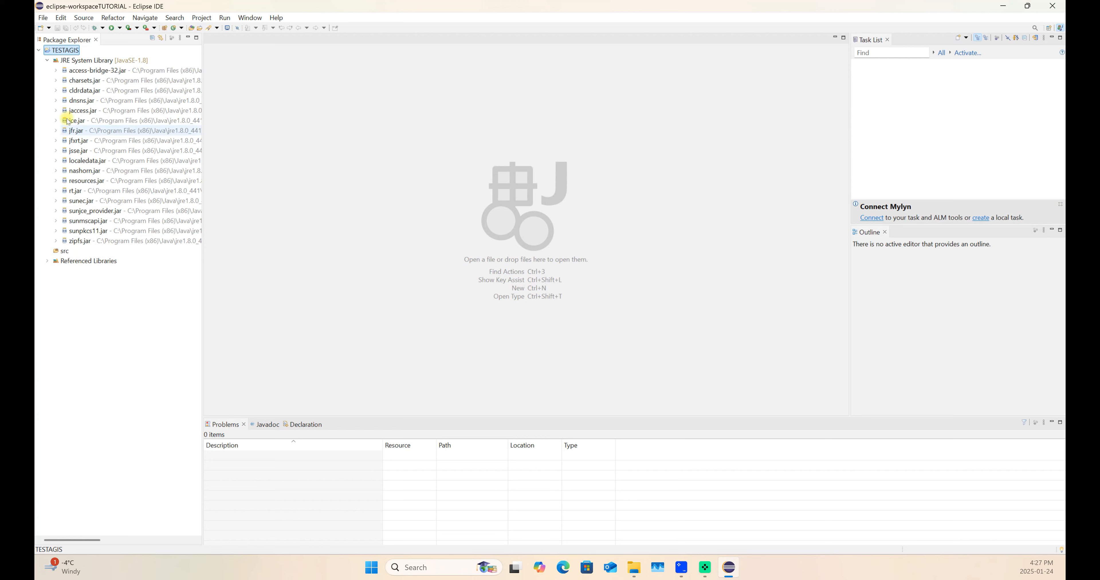
left_click(48, 61)
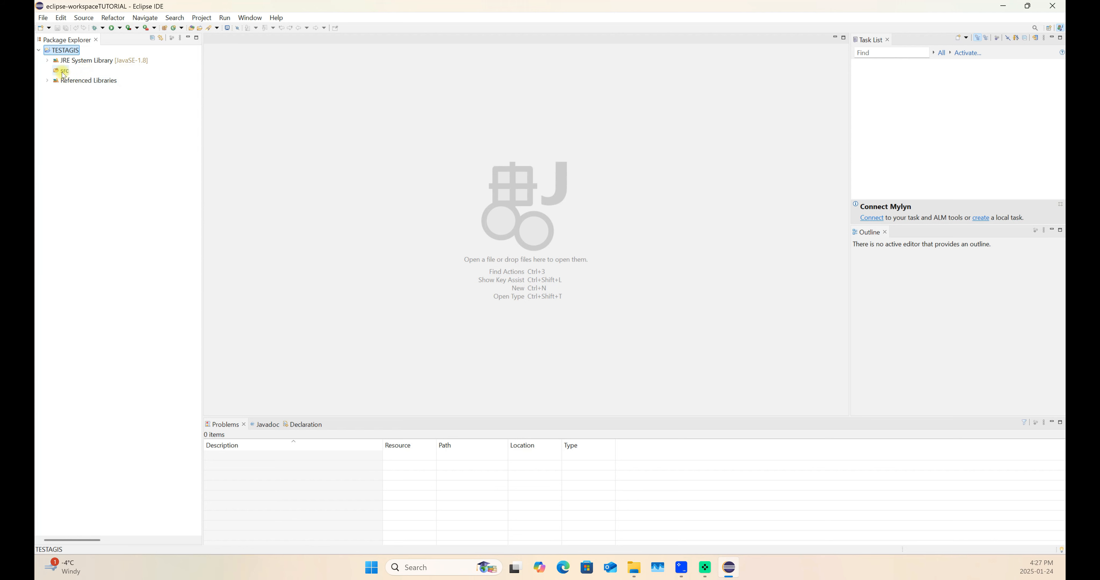
left_click(48, 81)
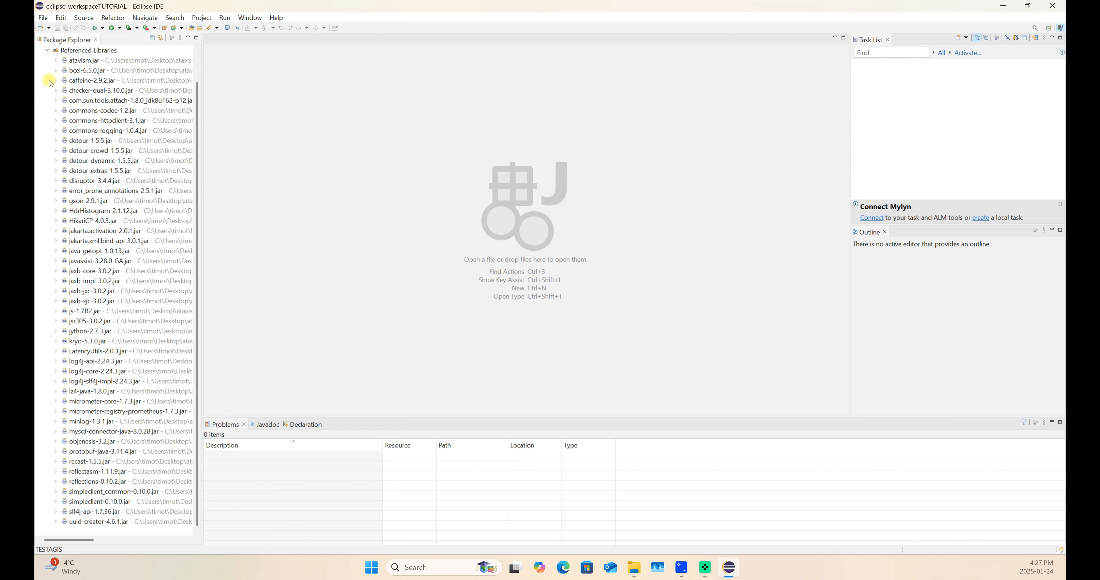
left_click(48, 51)
Show the TESTAGIS src folder in the system file explorer and open it
left_click(66, 72)
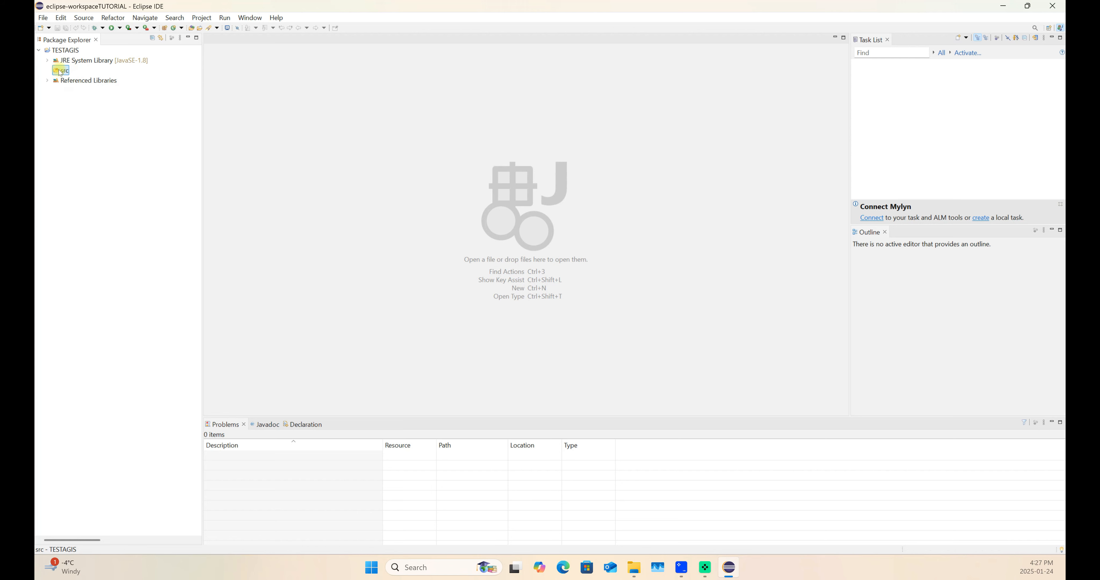
right_click(61, 73)
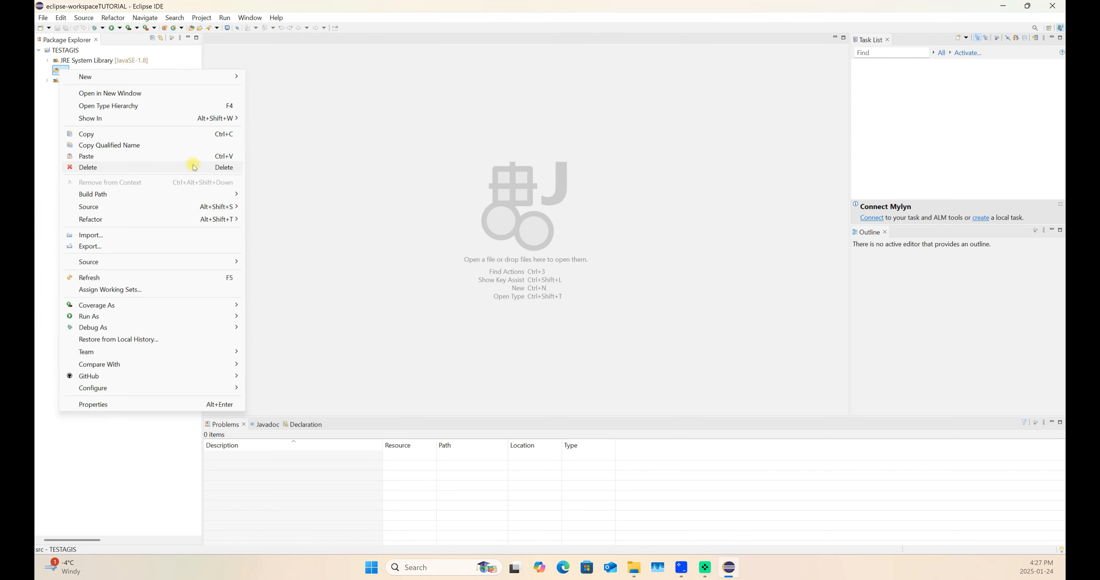
mouse_move(147, 119)
left_click(273, 174)
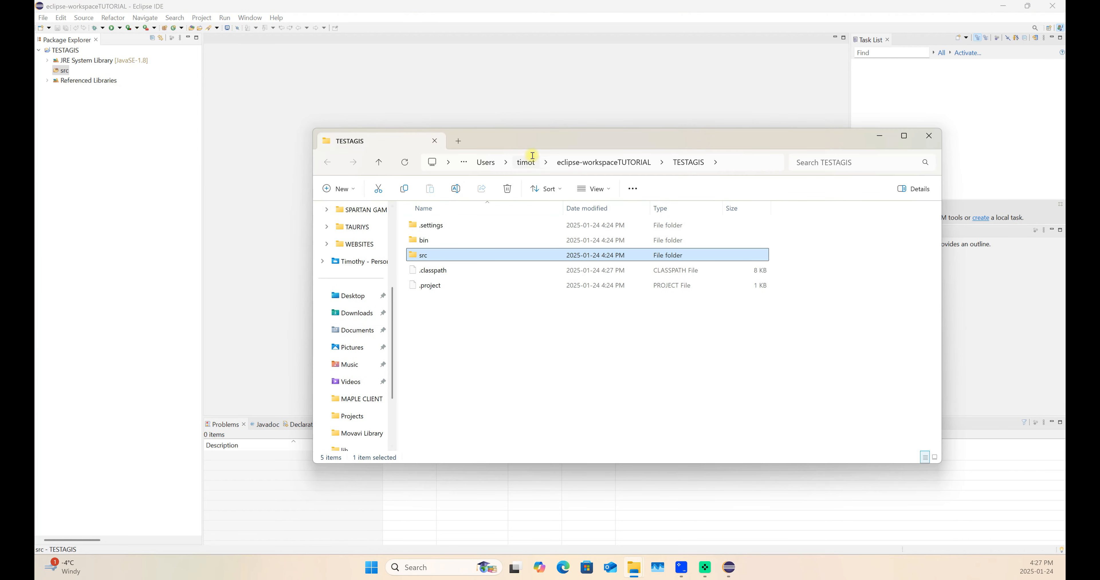
left_click_drag(560, 138, 479, 93)
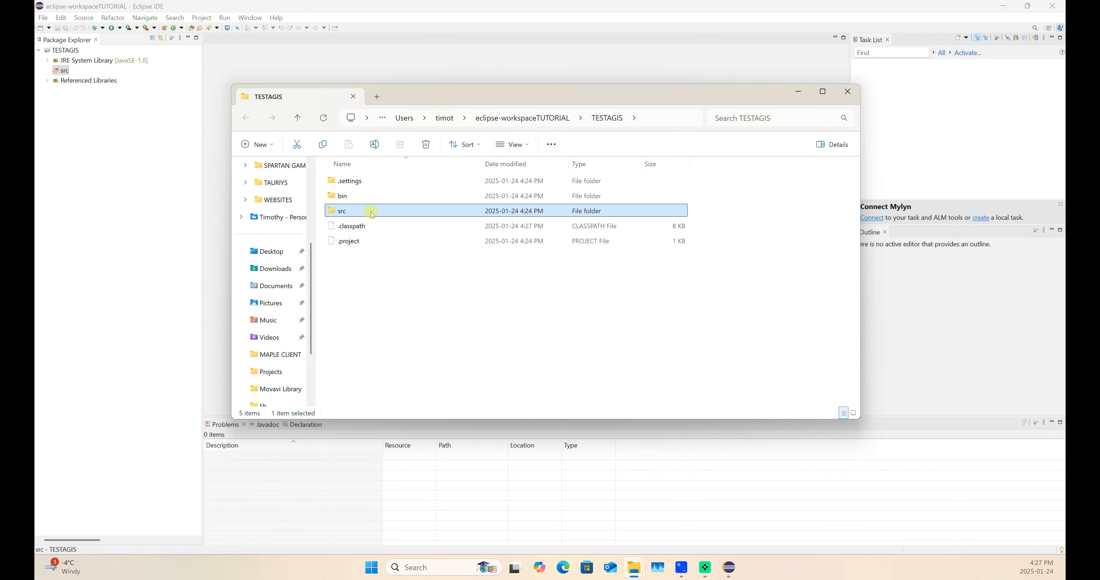
double_click(353, 212)
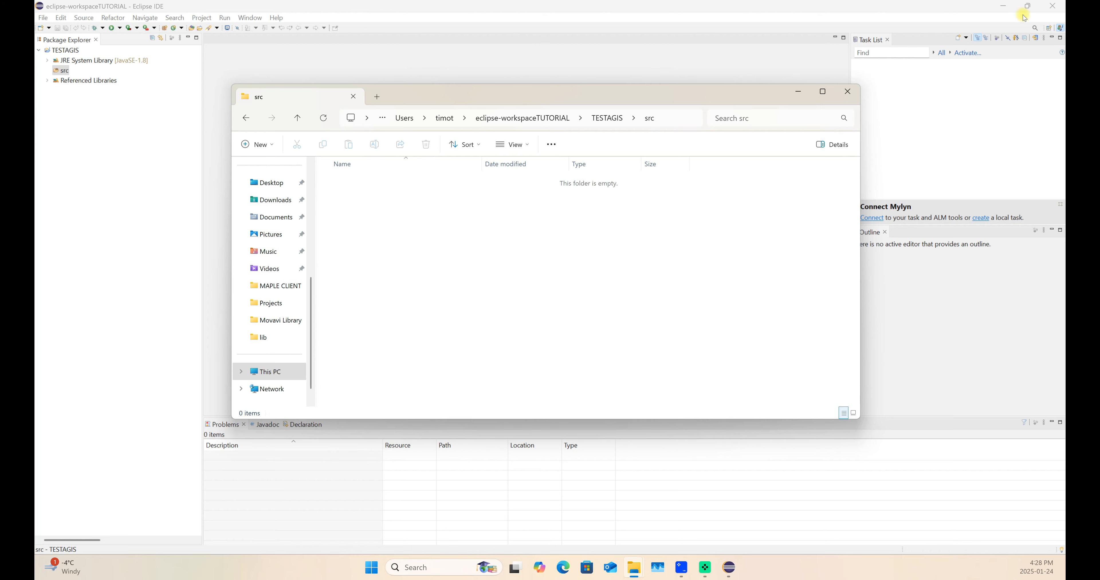
Shrink the Eclipse window, close the eclipse install folder window, and reposition the src folder window to uncover the desktop folders
left_click(1028, 6)
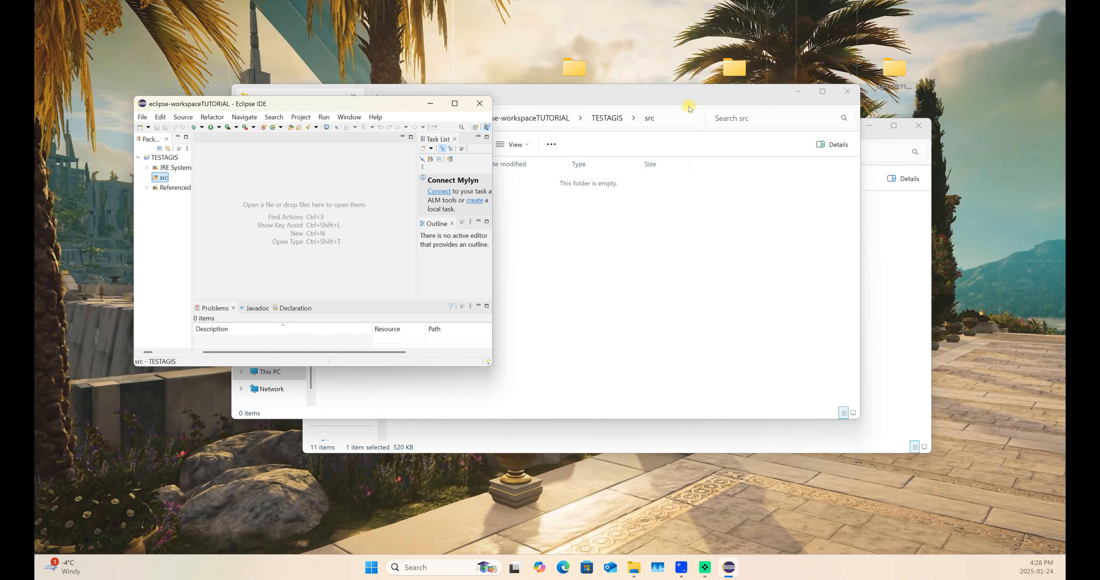
left_click(890, 273)
left_click(926, 126)
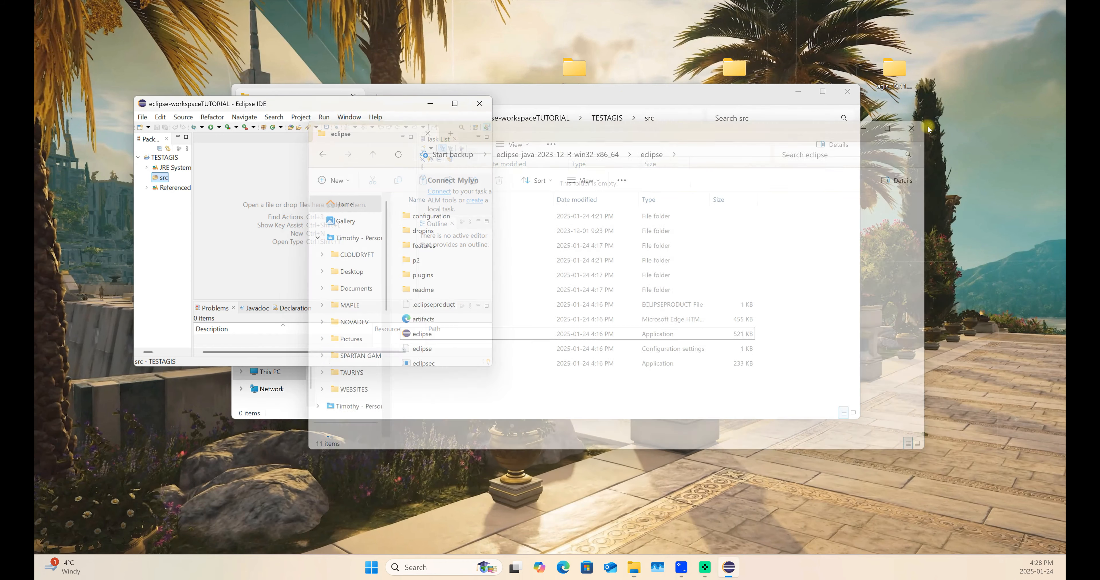
left_click_drag(790, 102, 907, 154)
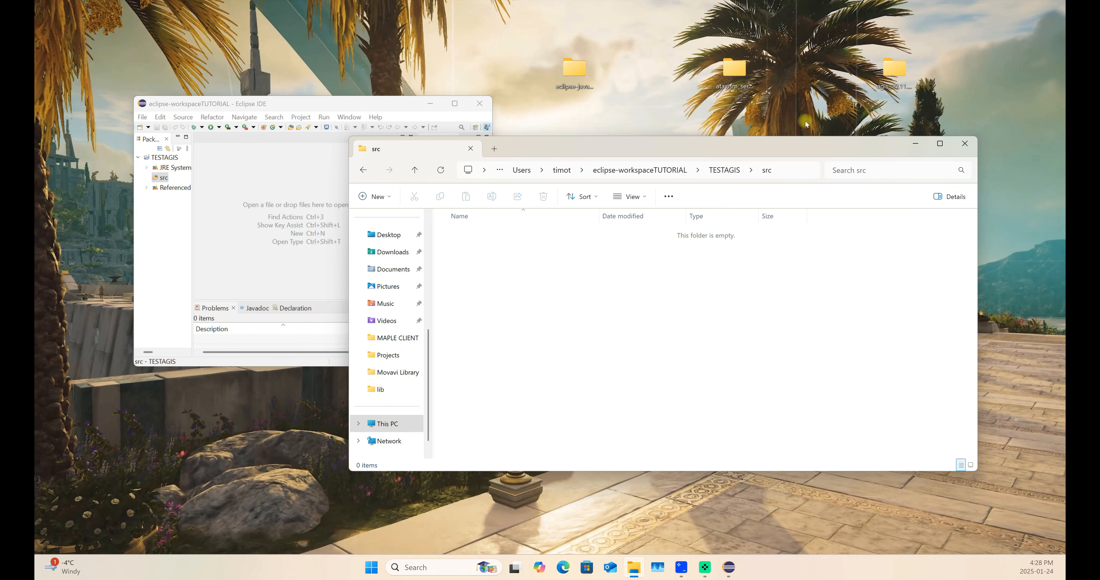
double_click(897, 73)
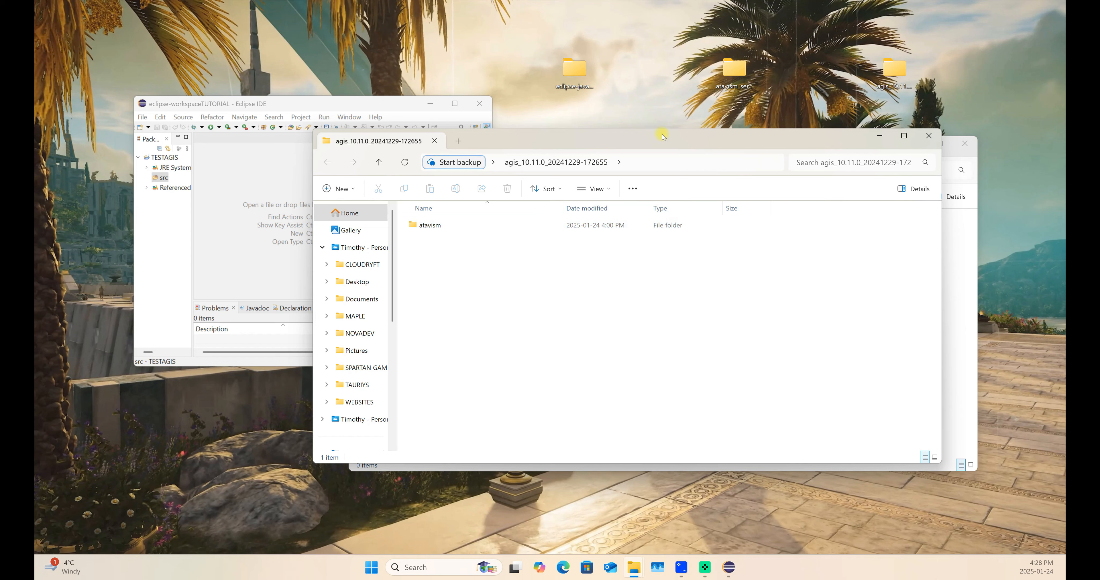
left_click_drag(668, 139, 457, 208)
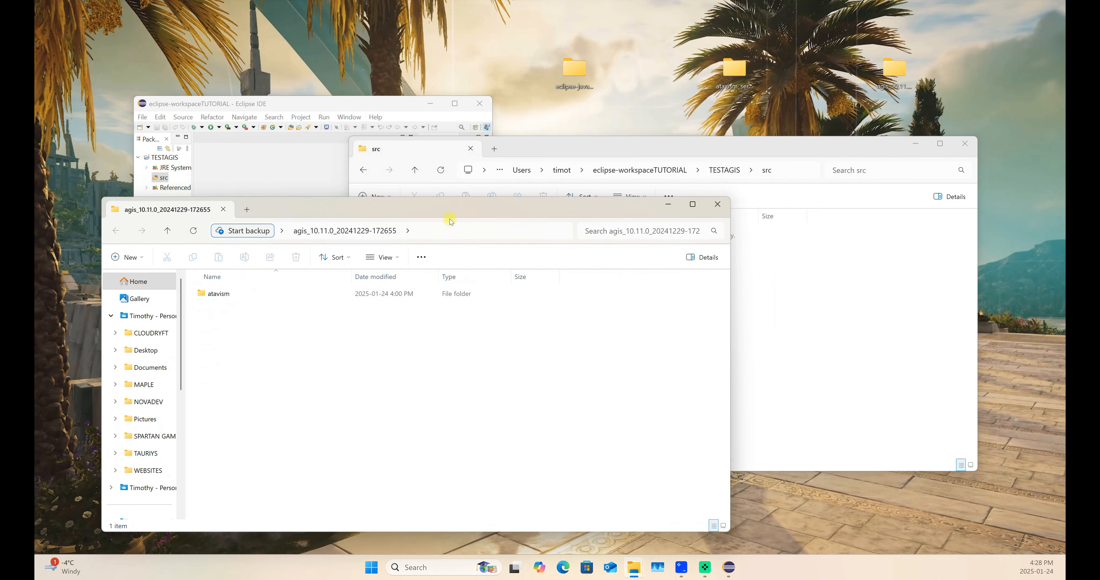
left_click(217, 295)
left_click_drag(217, 295, 847, 312)
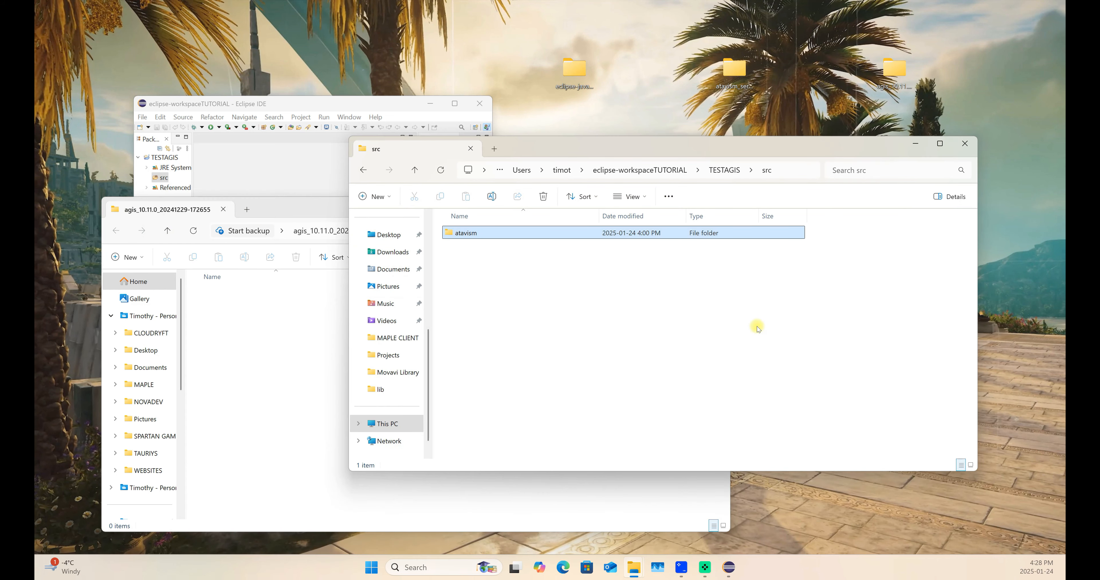
left_click(312, 212)
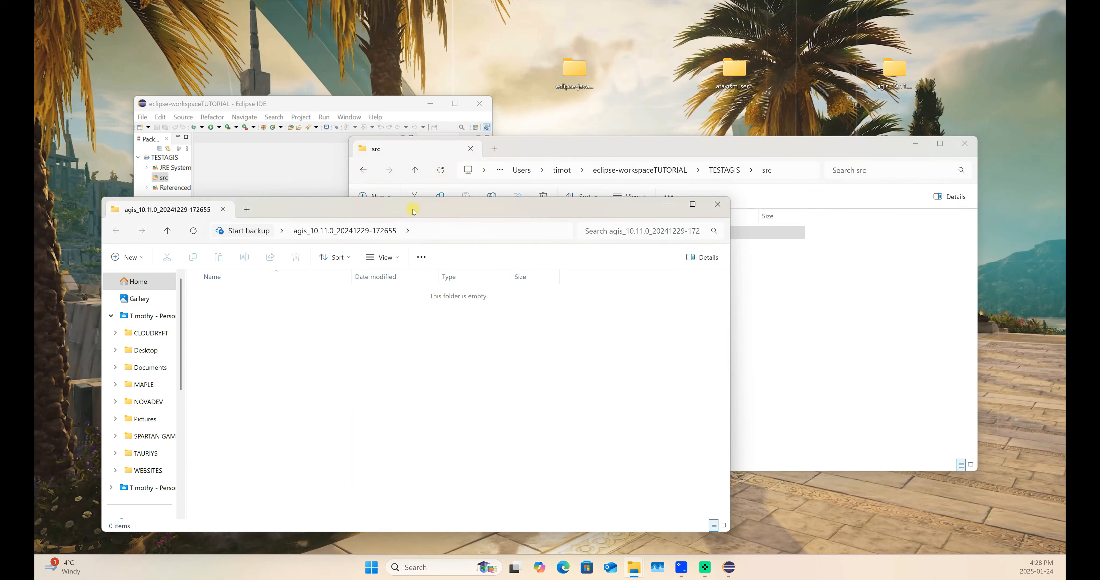
left_click(721, 209)
left_click(906, 68)
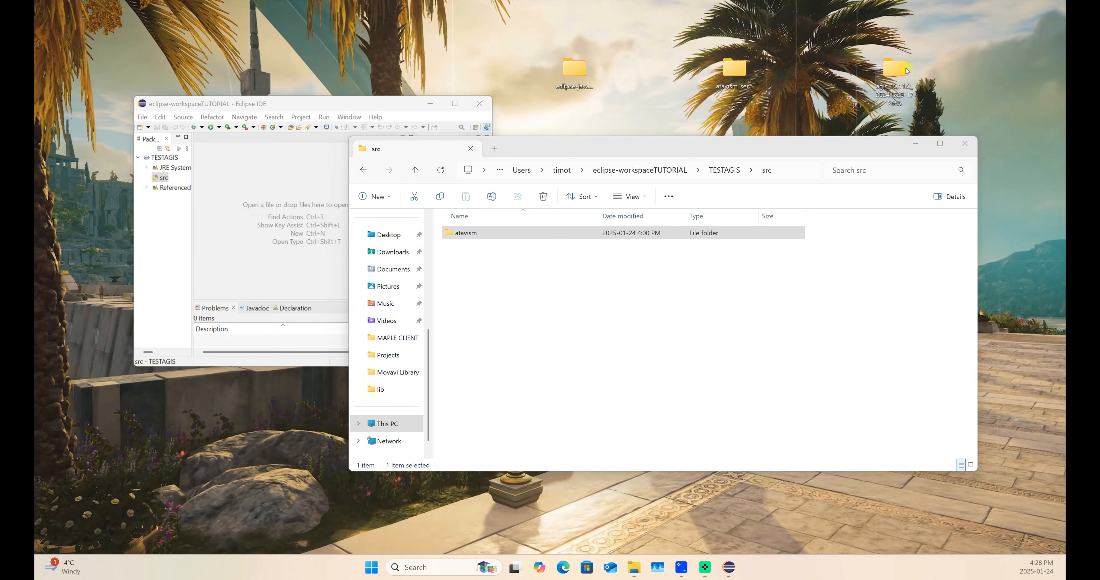
key("Delete")
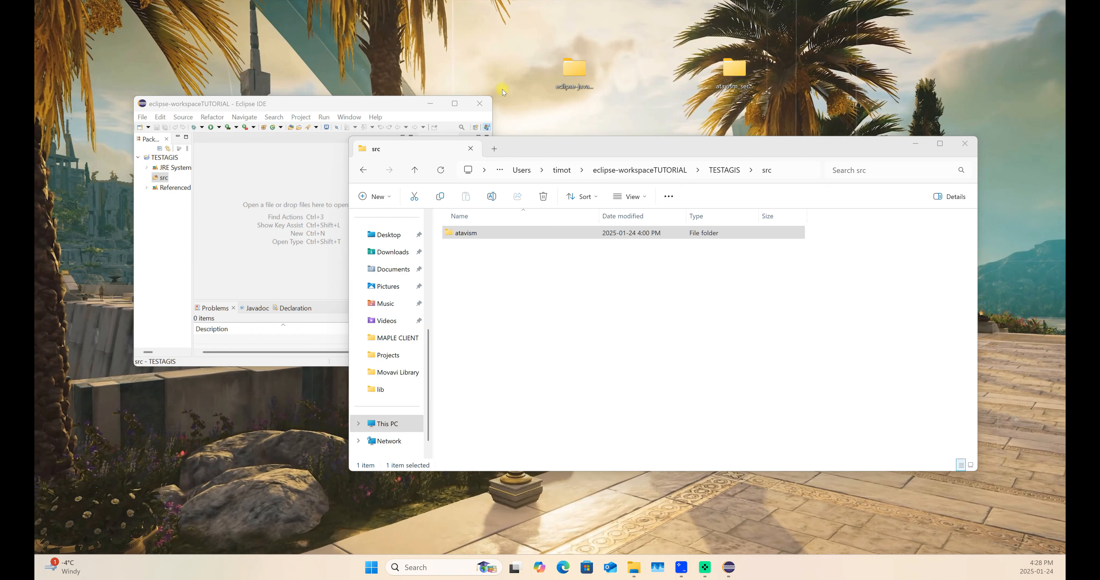
Switch back to Eclipse, maximize its window, and select the TESTAGIS project
left_click(455, 104)
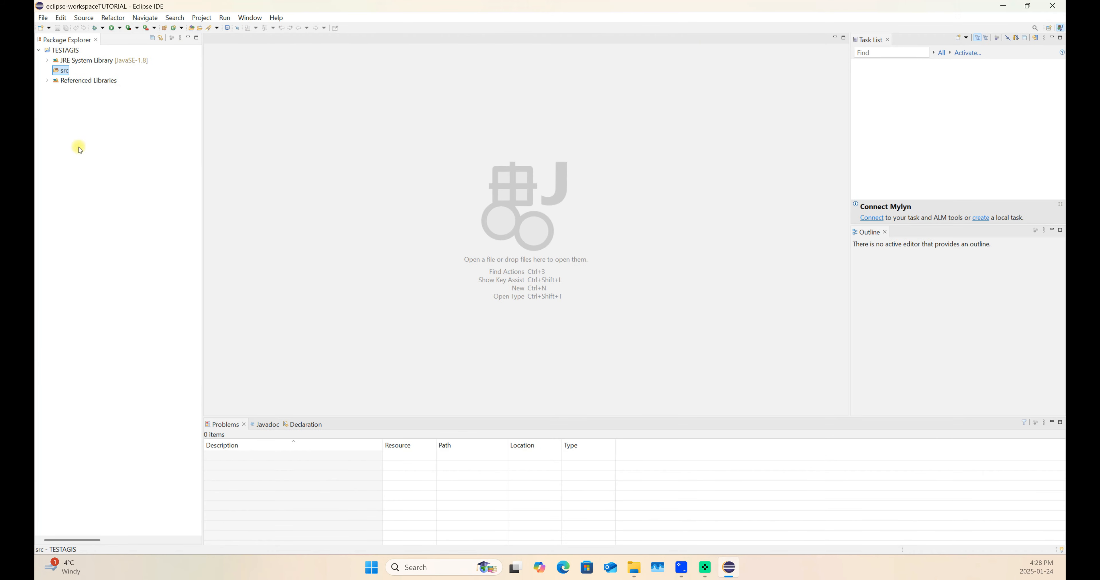
left_click(65, 52)
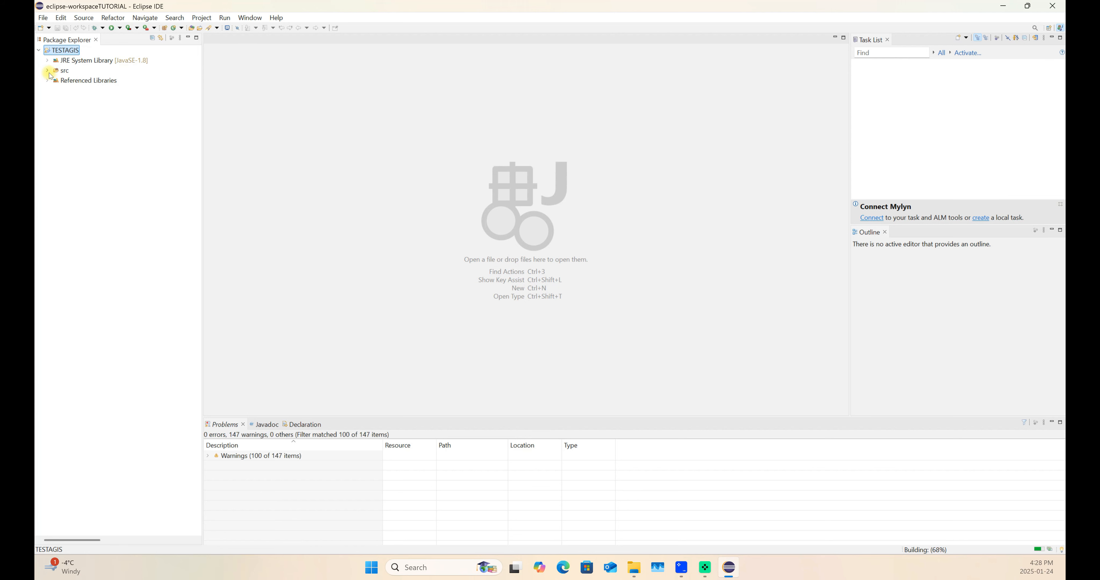
Expand src and its atavism.agis.abilities package, and open AttackAbility.java, CaptureBattleNodeAbility.java and CombatAbility.java to view their code
left_click(48, 70)
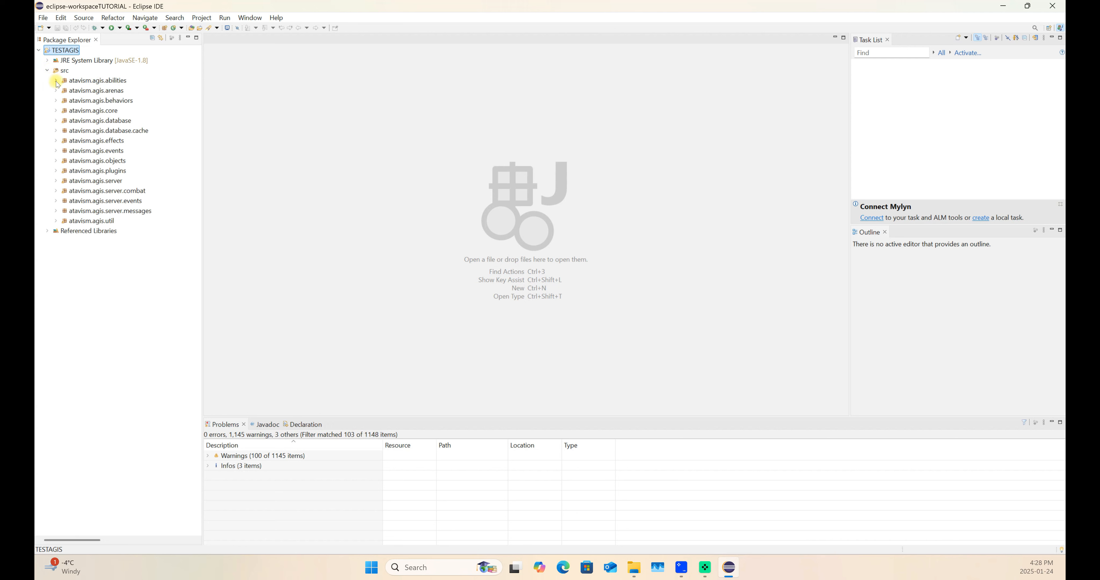
left_click(56, 80)
left_click(77, 93)
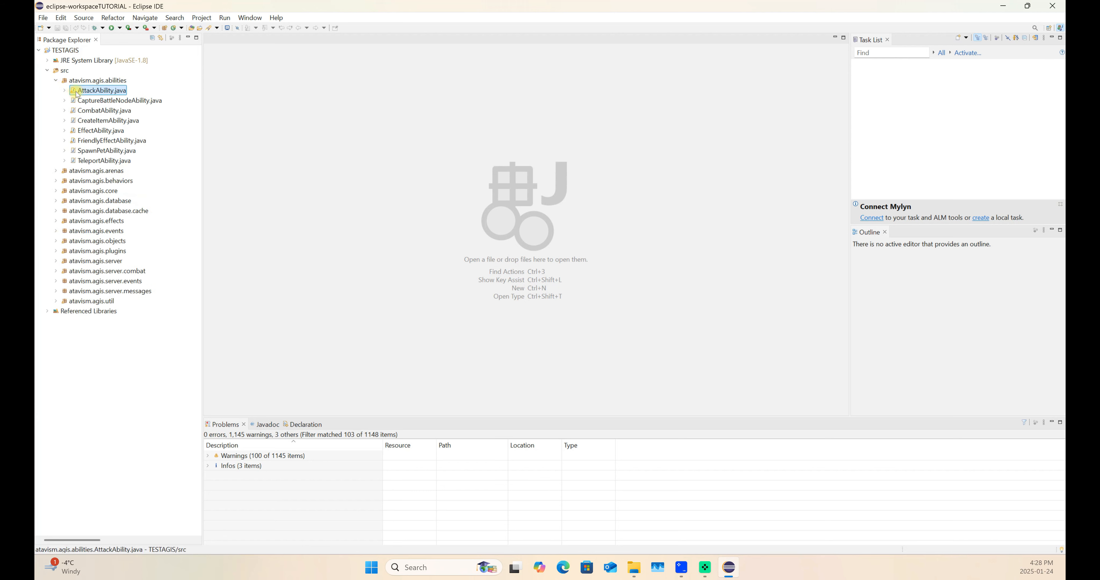
double_click(79, 92)
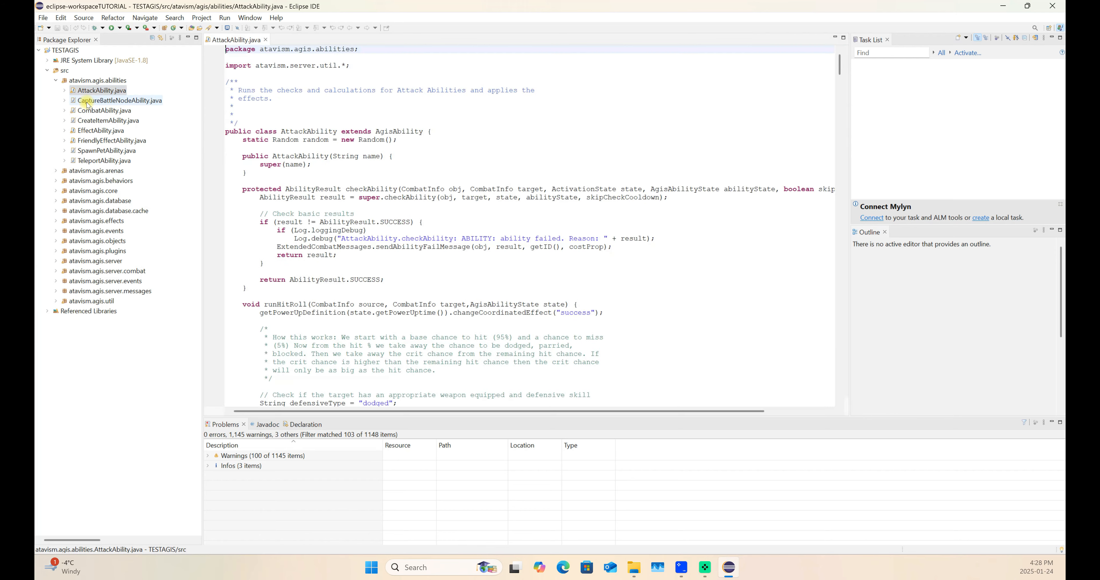
double_click(115, 100)
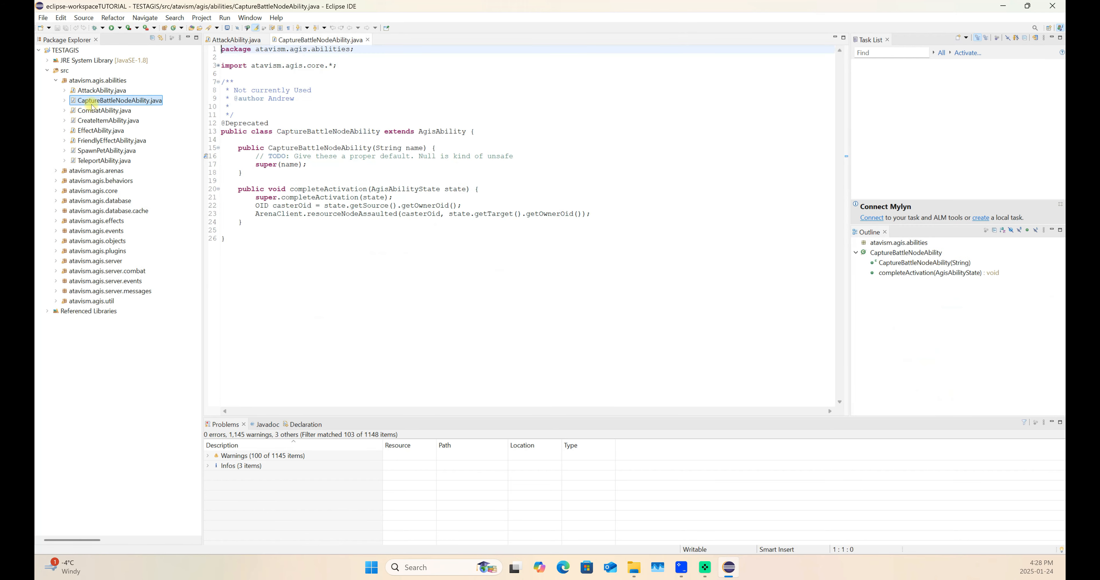
double_click(104, 111)
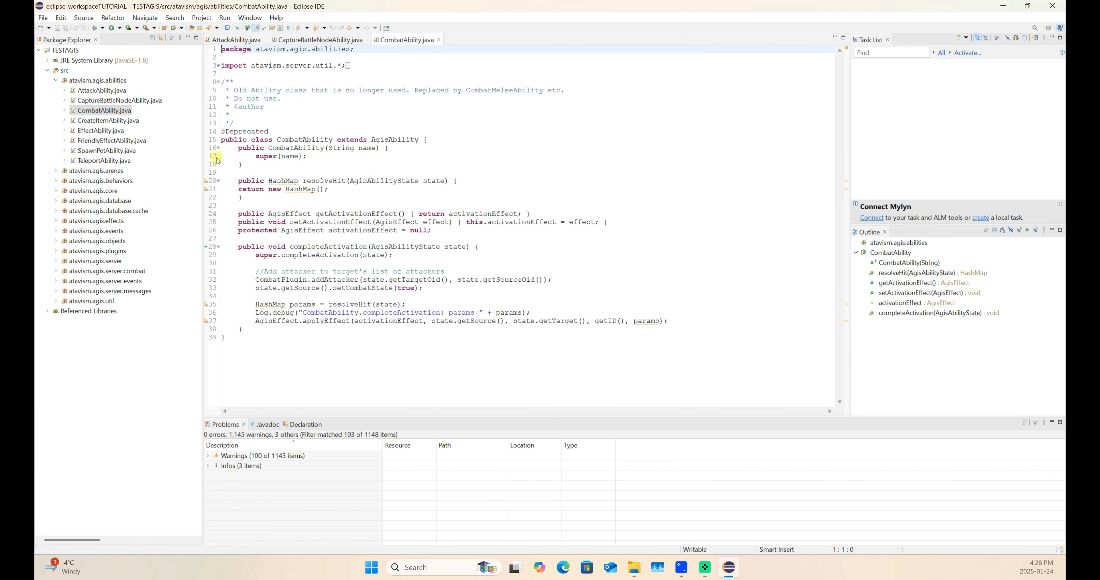
Look through the source files in the arenas, behaviors and core packages, and collapse all expanded packages including abilities
left_click(56, 170)
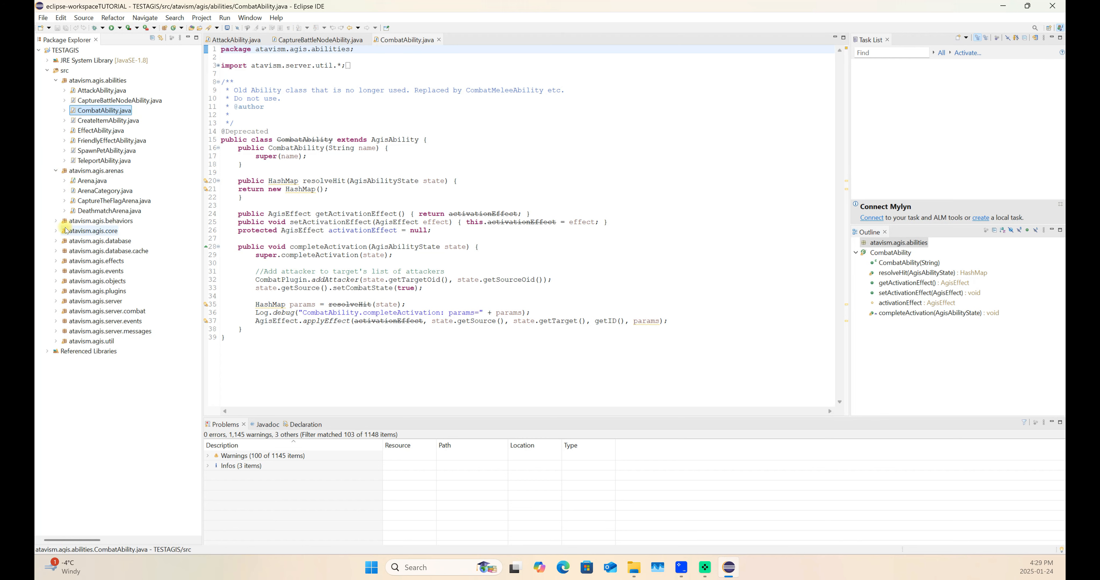
left_click(57, 221)
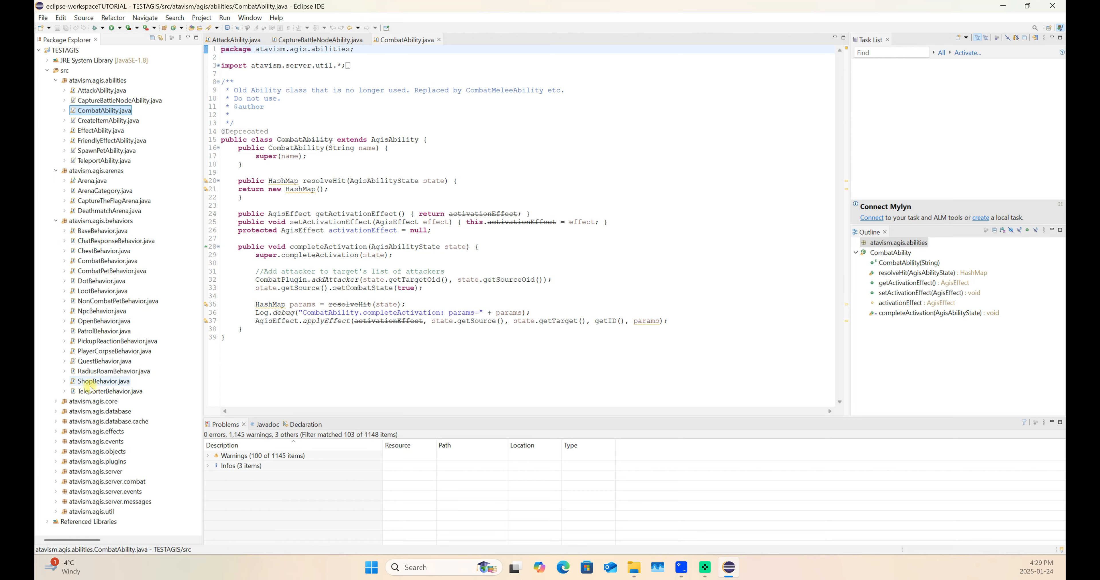
left_click(56, 401)
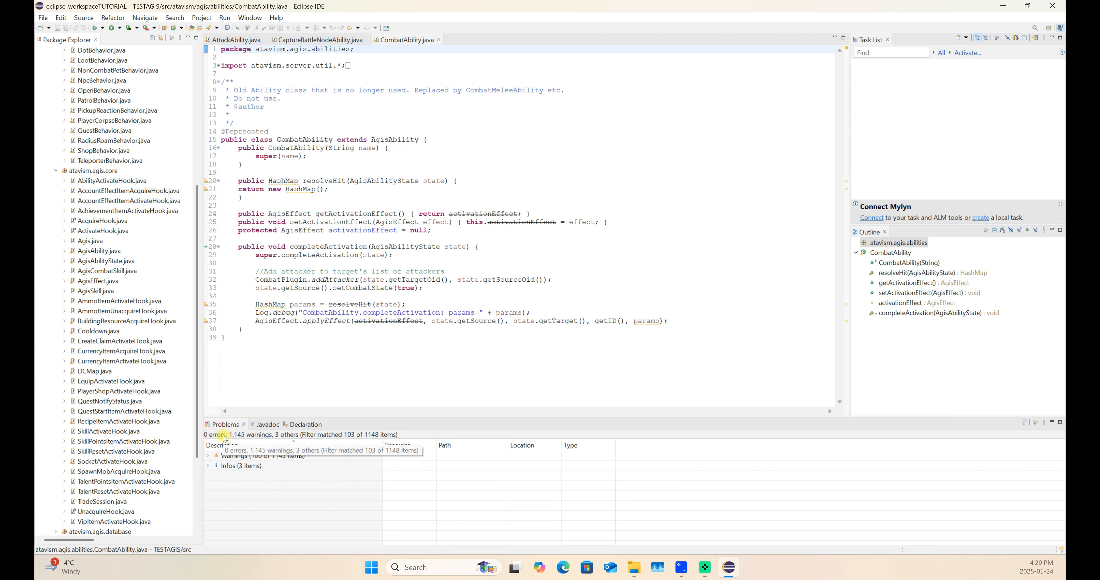
left_click(56, 172)
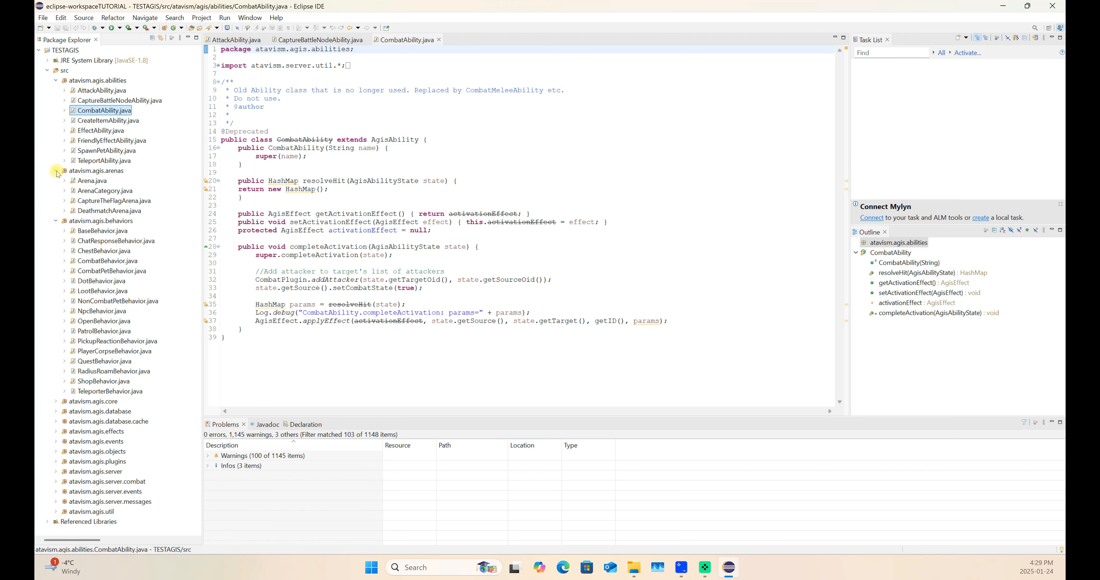
left_click(57, 171)
left_click(58, 180)
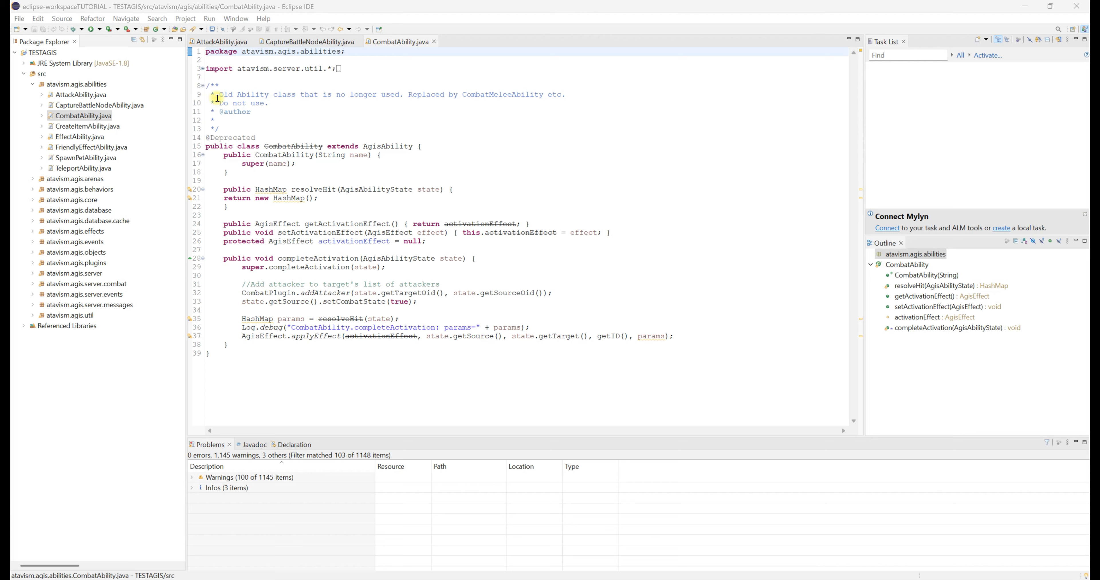
left_click(33, 84)
left_click(33, 84)
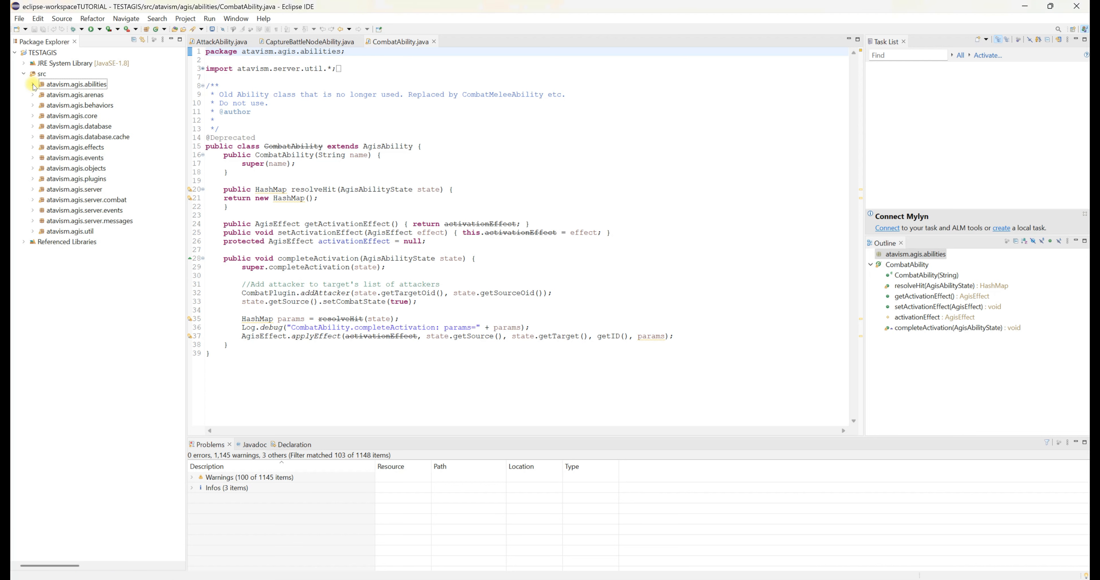
Start a Java JAR file export and include the whole TESTAGIS project as the resource to export
left_click(20, 18)
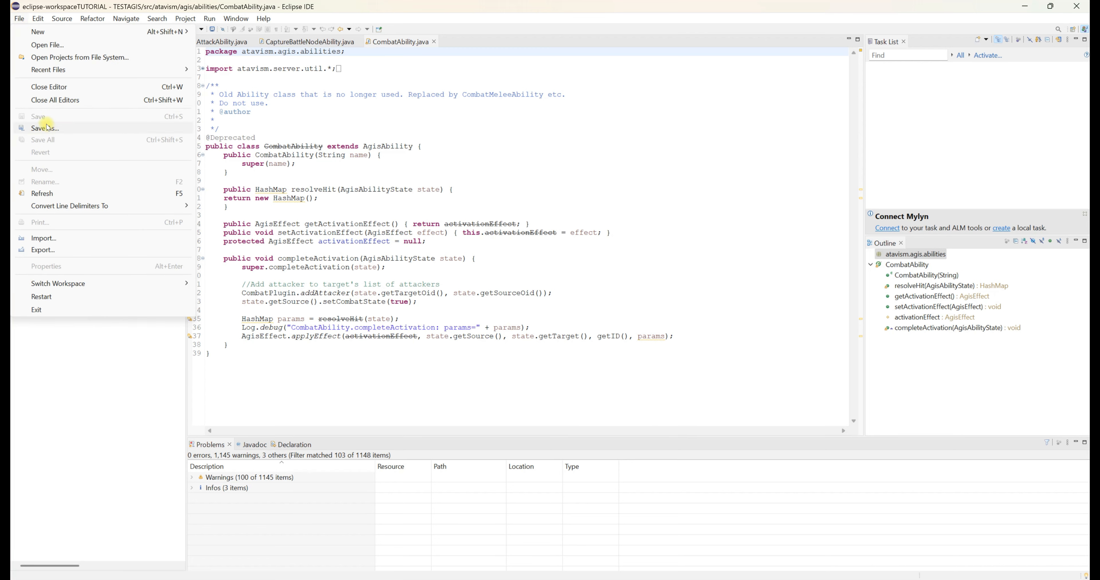
left_click(44, 251)
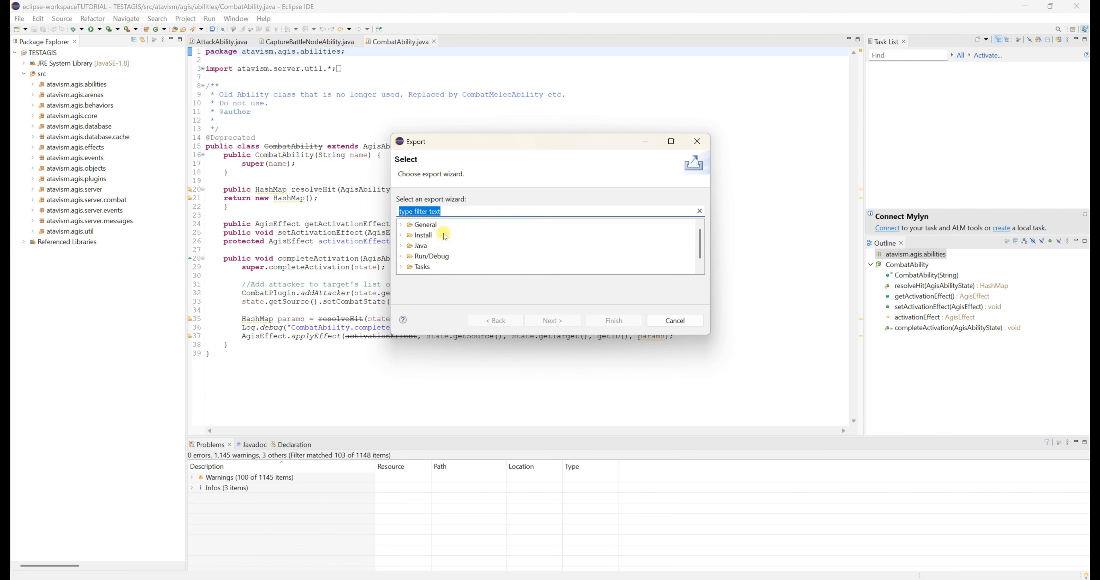
left_click_drag(463, 147, 447, 194)
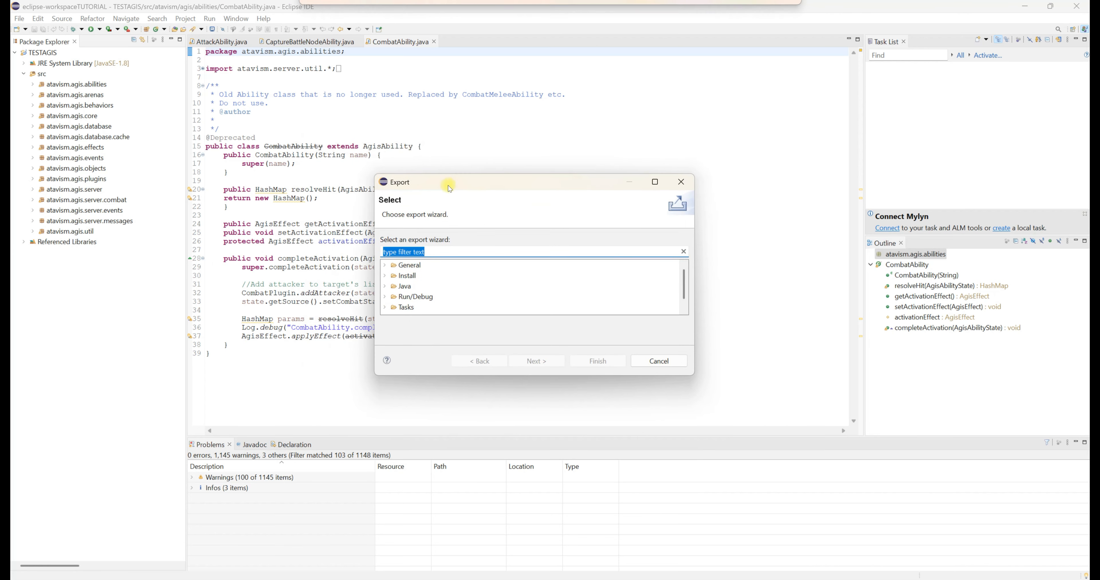
left_click(386, 287)
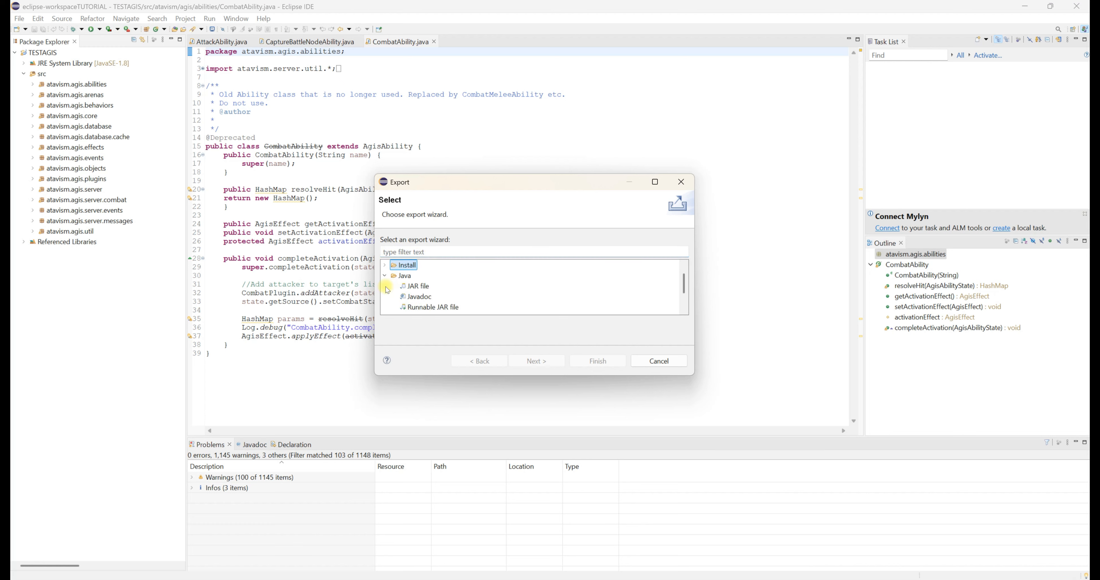
left_click(419, 289)
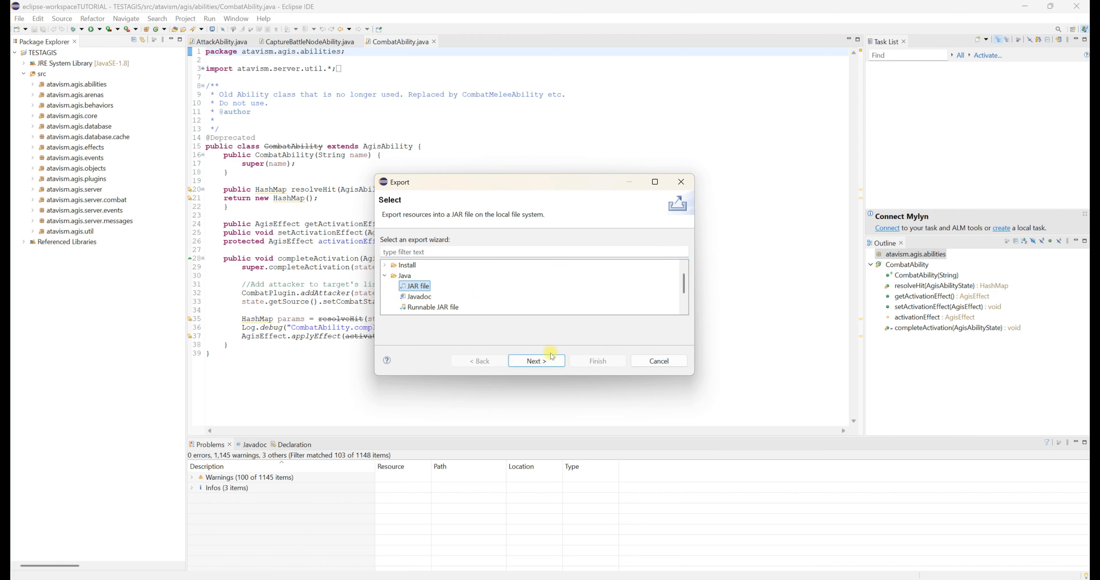
left_click(544, 363)
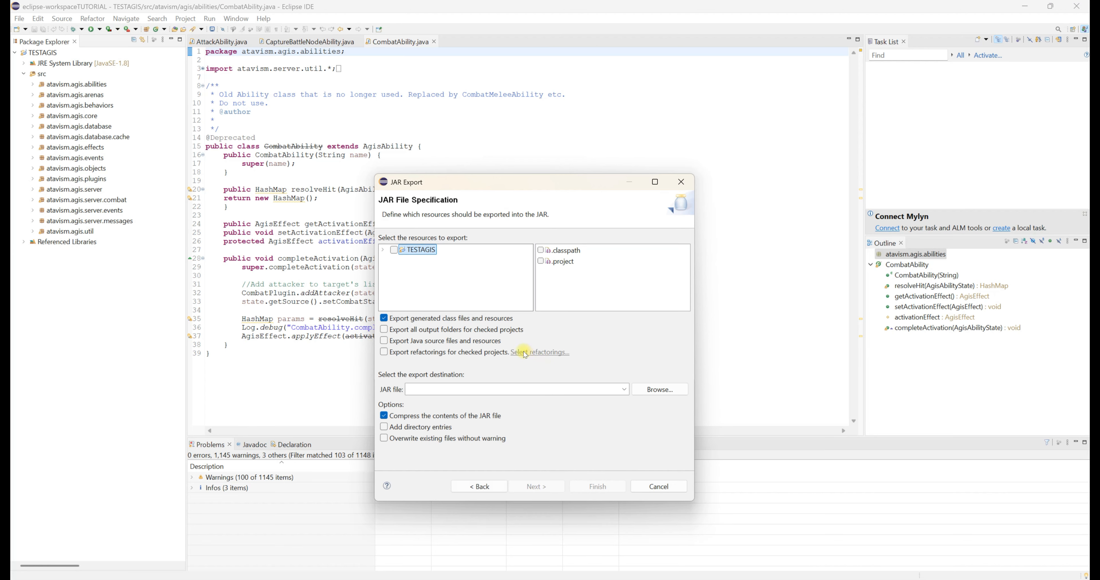
left_click(395, 250)
Set the export destination to a JAR file named TESTAGISBUILD in the OneDrive Desktop folder
left_click(647, 390)
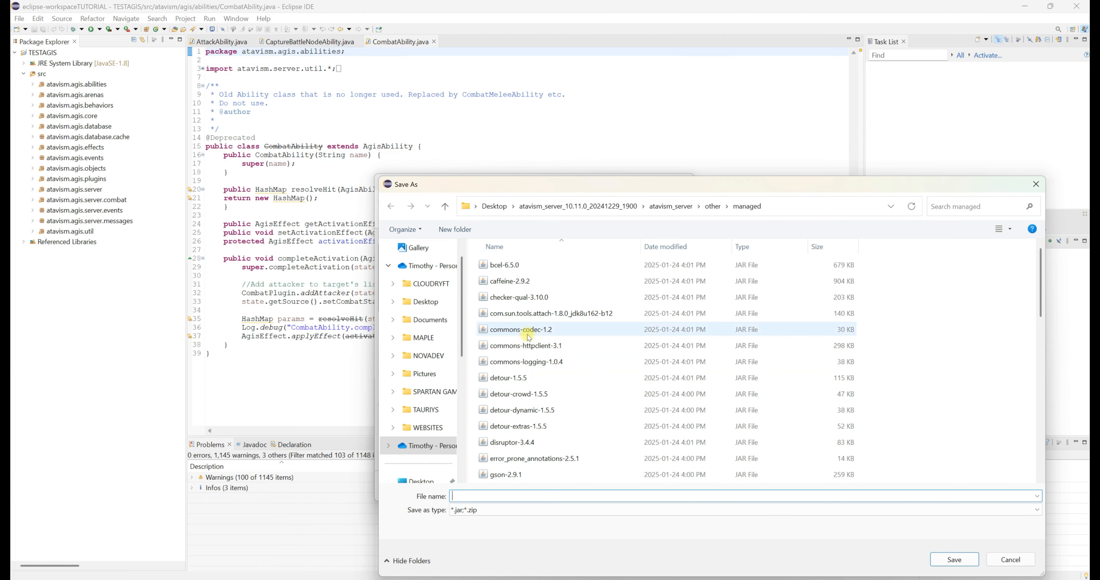
left_click(431, 302)
left_click(544, 515)
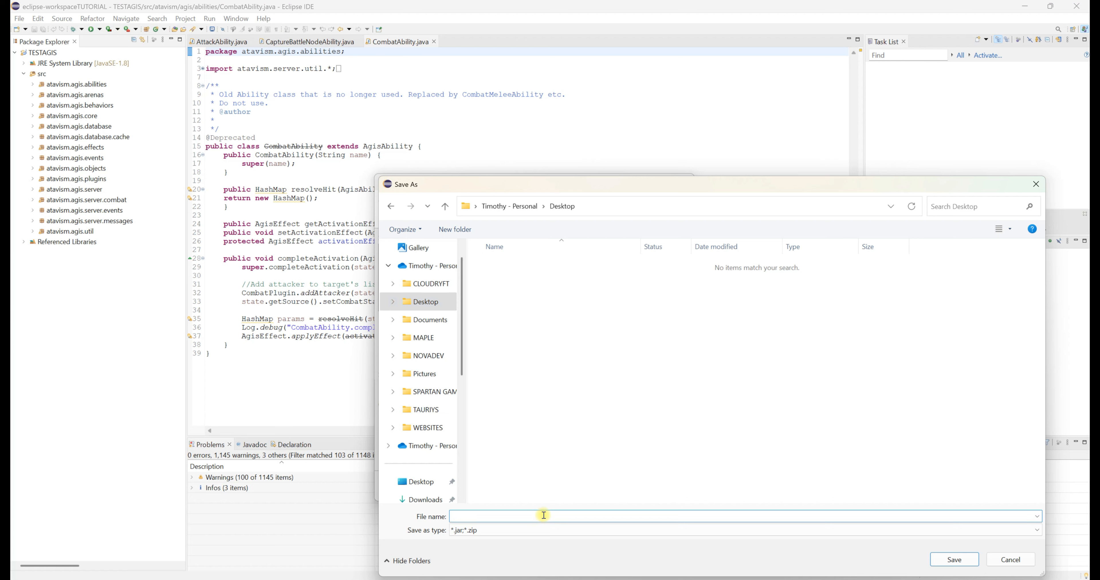
type("ty")
type("STAG")
type("ISBU")
type("LD")
left_click_drag(664, 187, 505, 127)
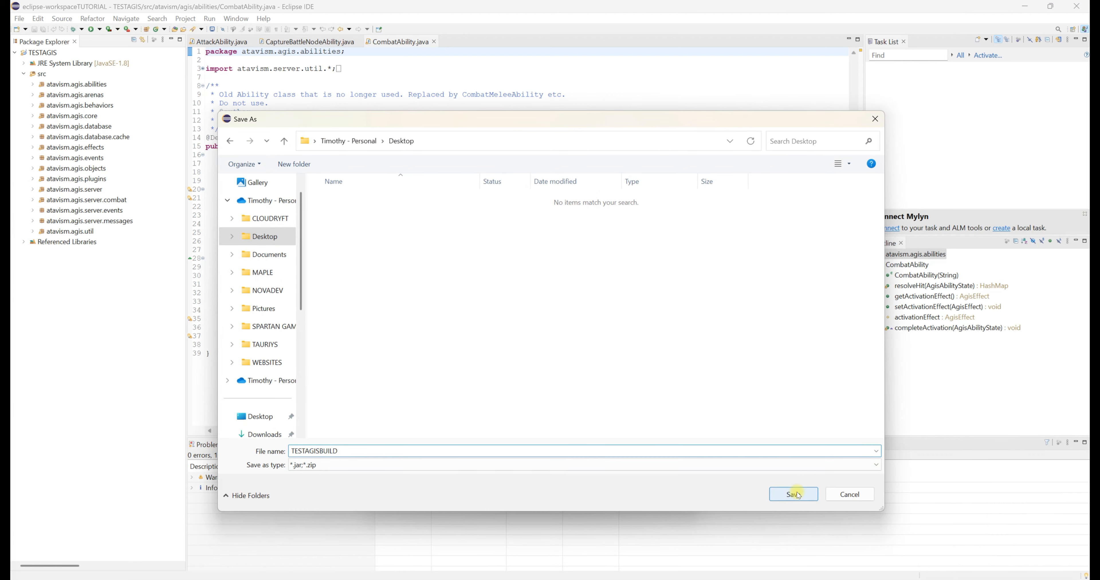
left_click(795, 494)
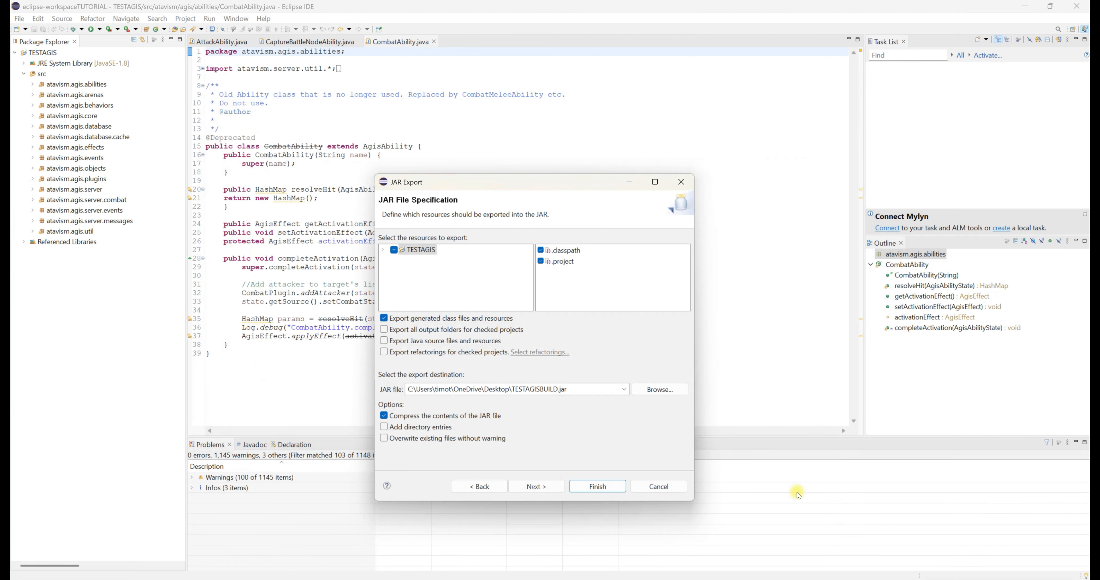
Complete the JAR export with the default packaging and manifest options, and dismiss the export message
left_click(554, 489)
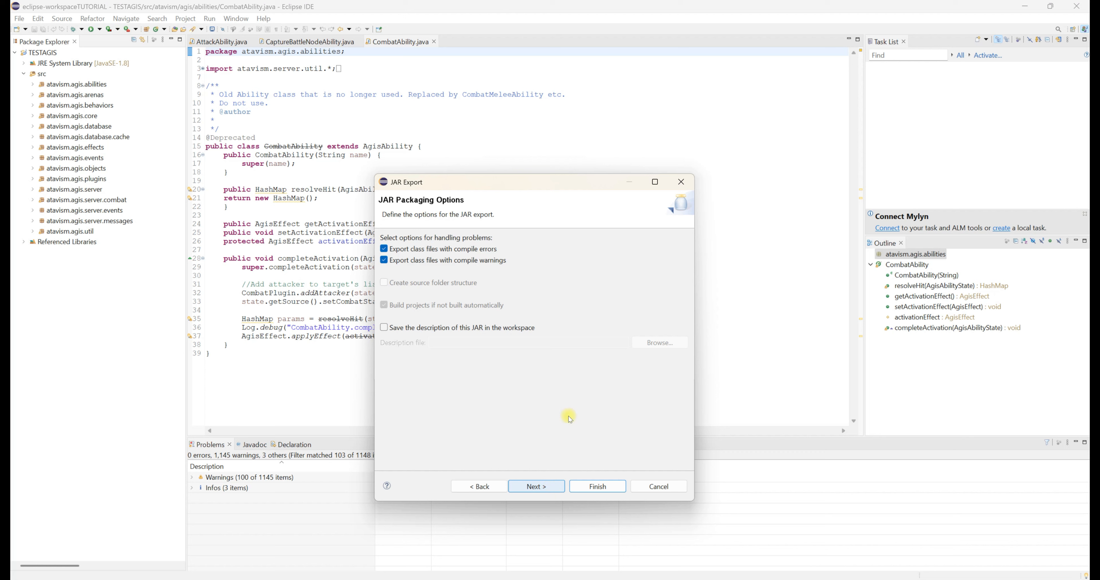
left_click(542, 490)
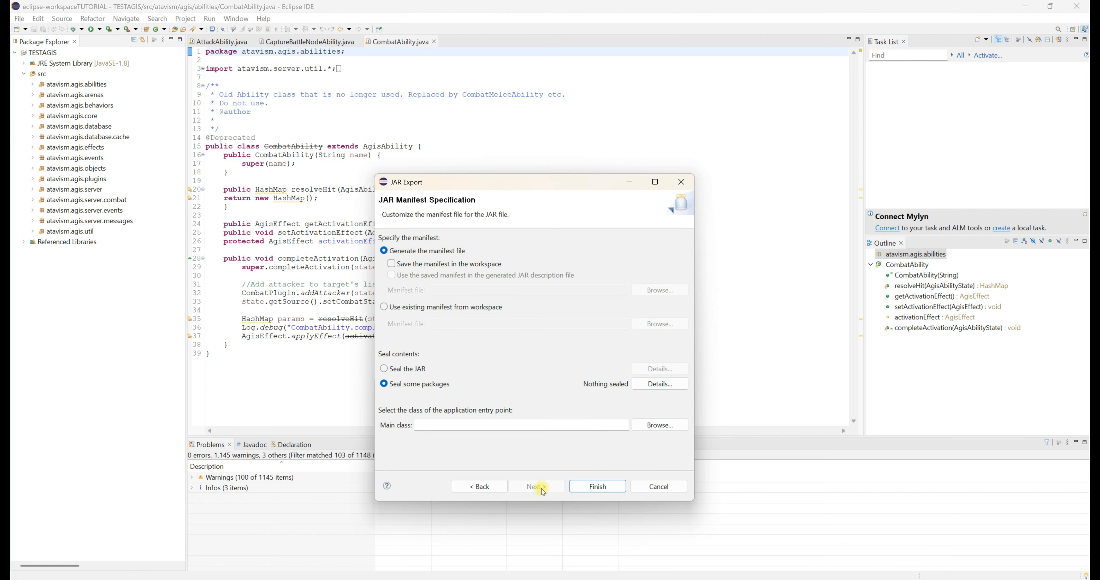
left_click(597, 487)
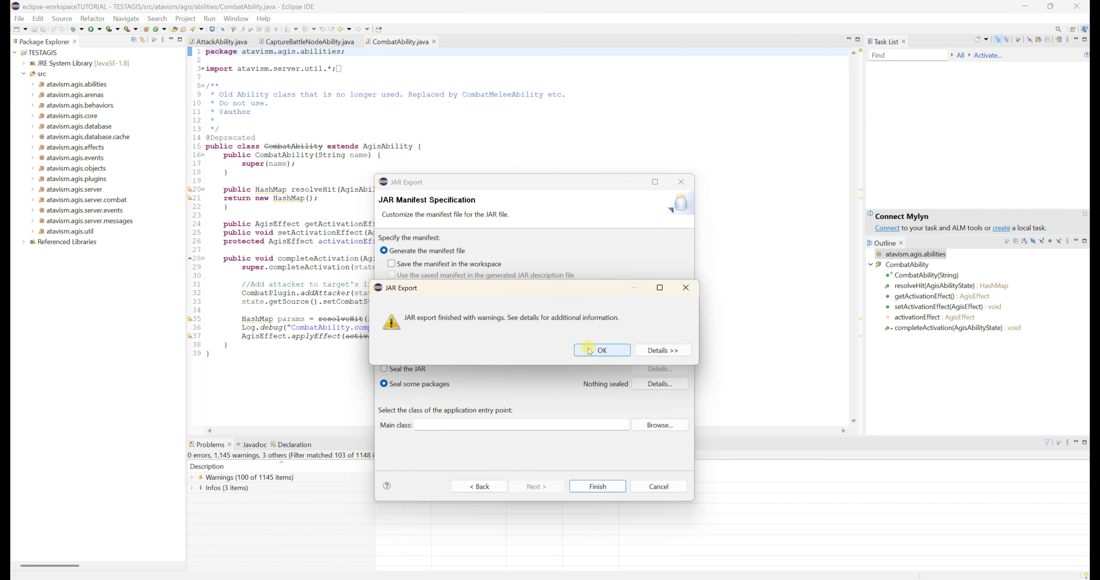
left_click(600, 351)
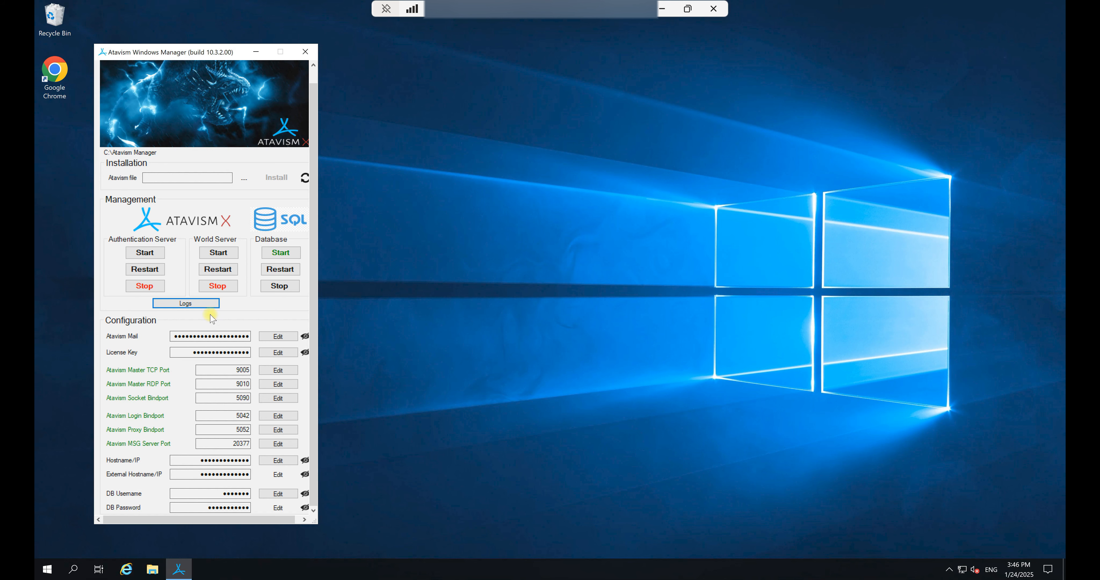
From the server's Atavism Windows Manager, open the logs folder and navigate to Atavism Manager\atavism_server\dist\lib
left_click(197, 307)
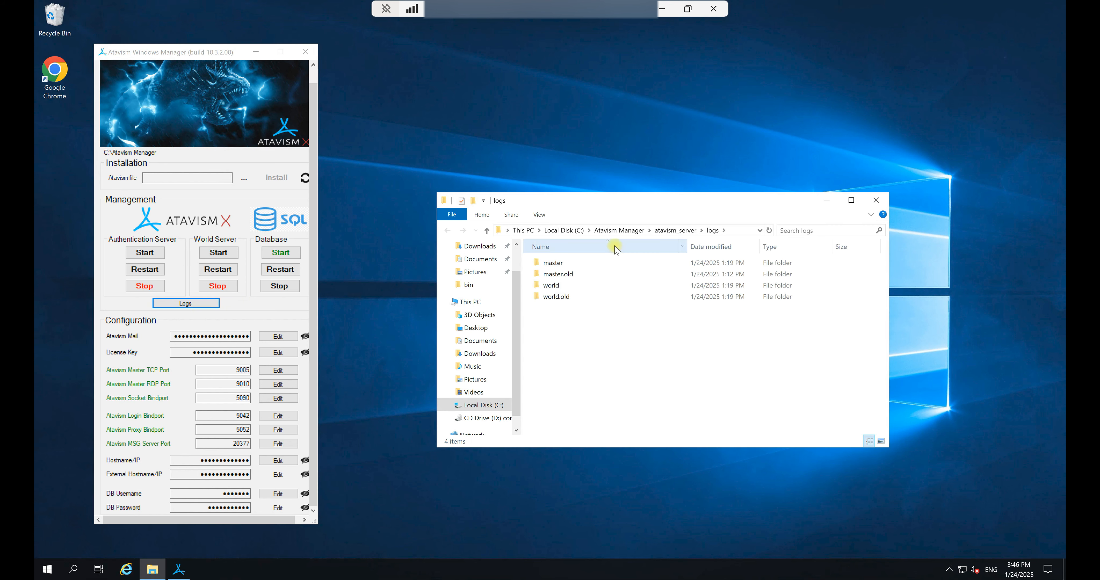
left_click(622, 230)
left_click_drag(676, 200, 618, 178)
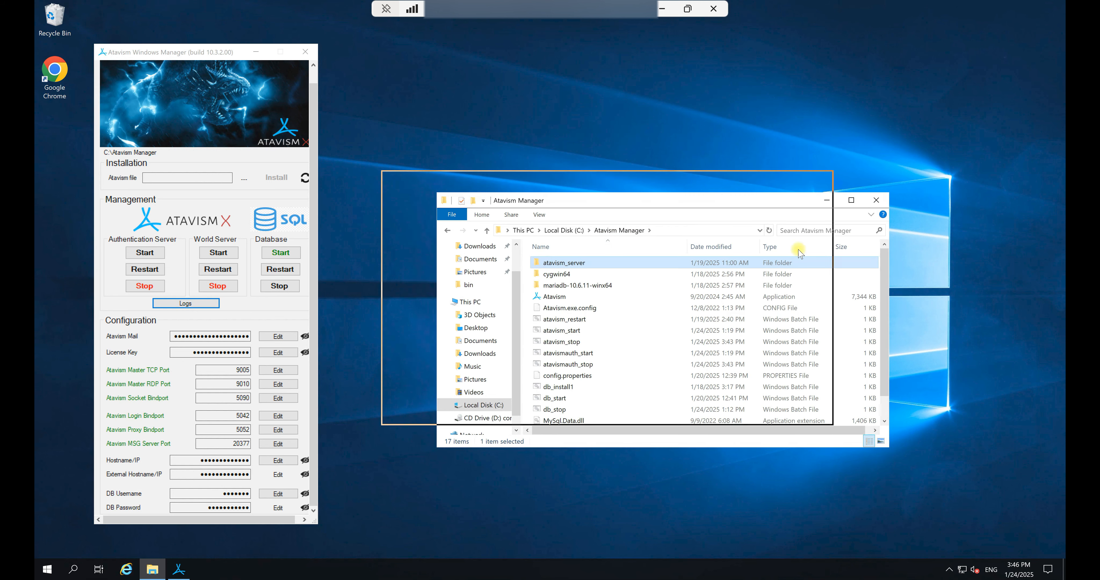
left_click_drag(836, 269, 977, 265)
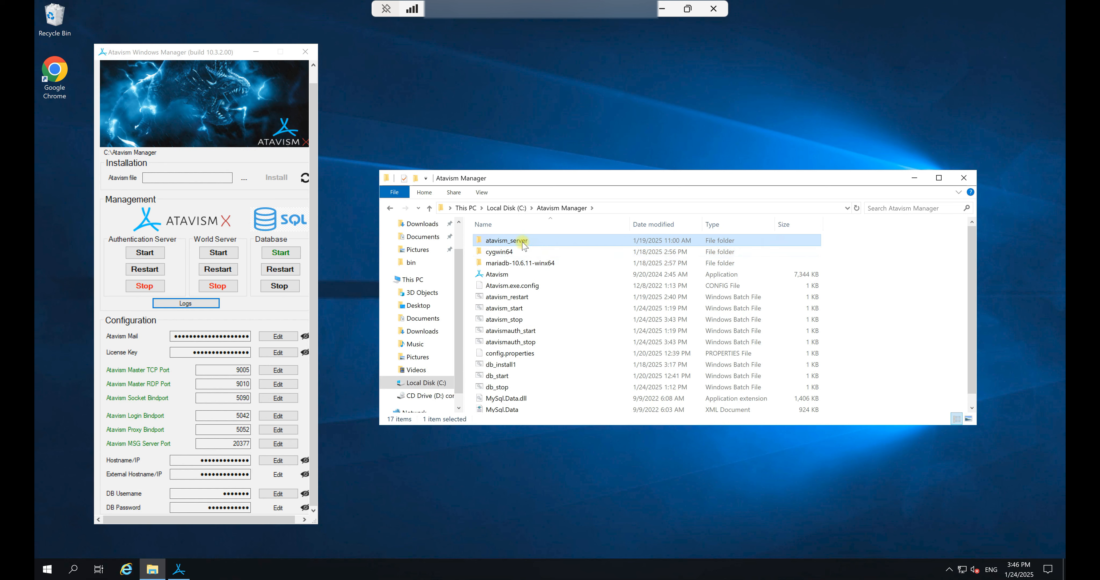
double_click(512, 241)
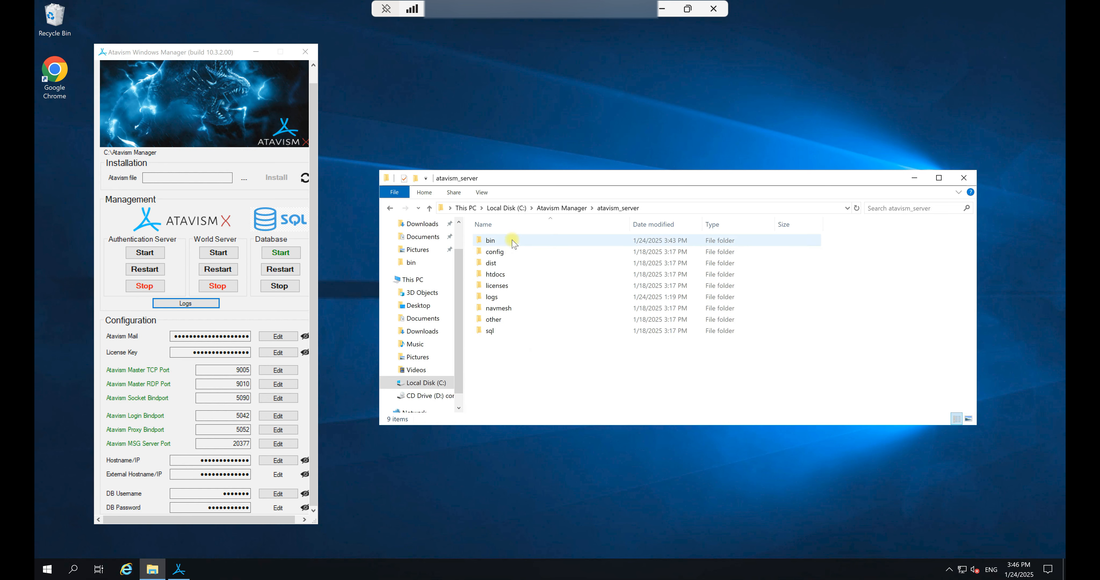
double_click(499, 266)
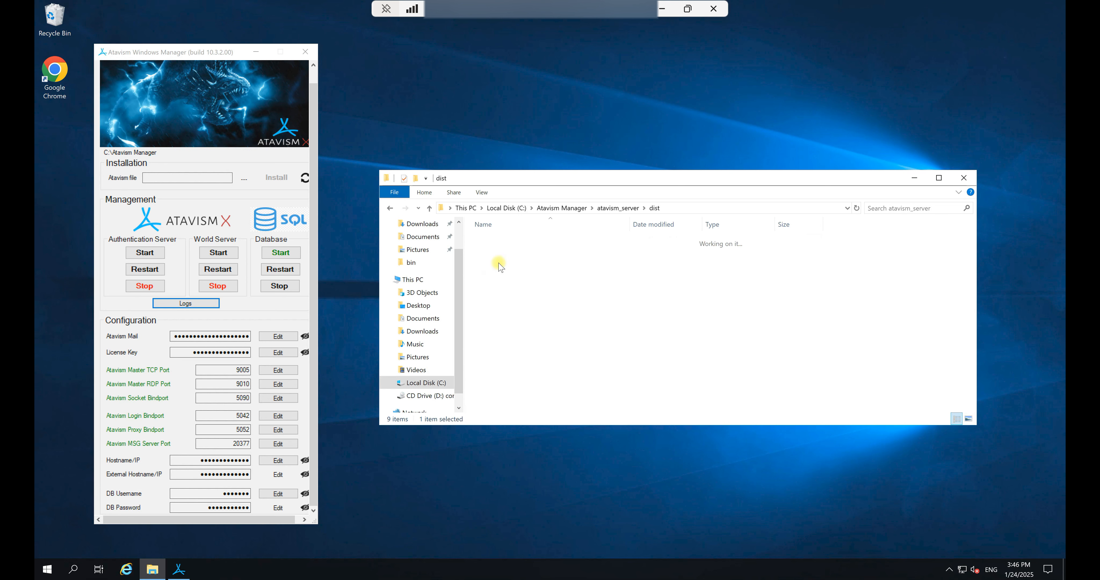
double_click(497, 242)
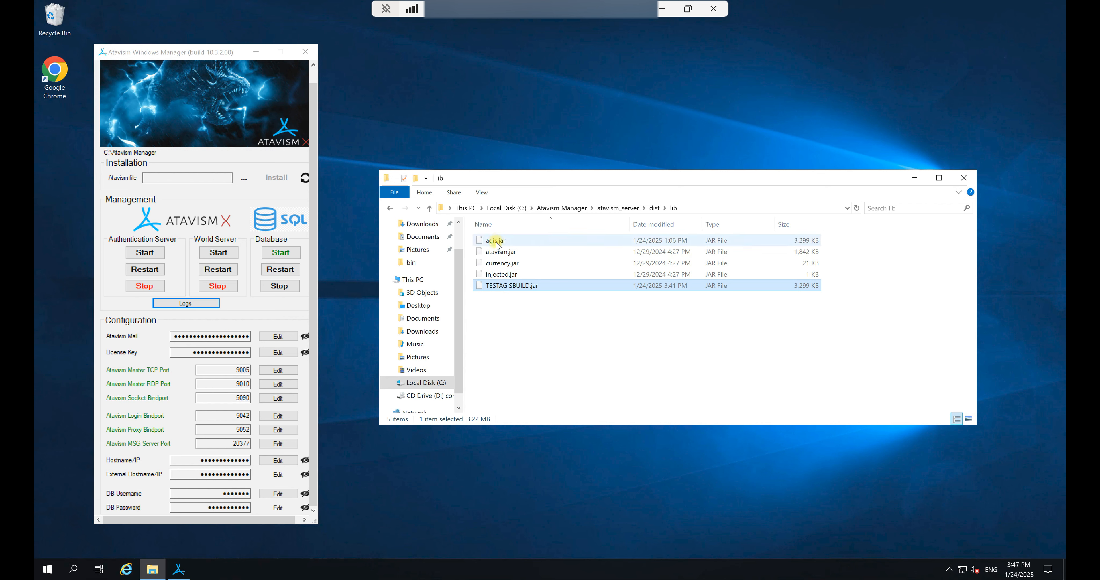
Rename agis.jar in the lib folder to agisOLD.jar
left_click(524, 244)
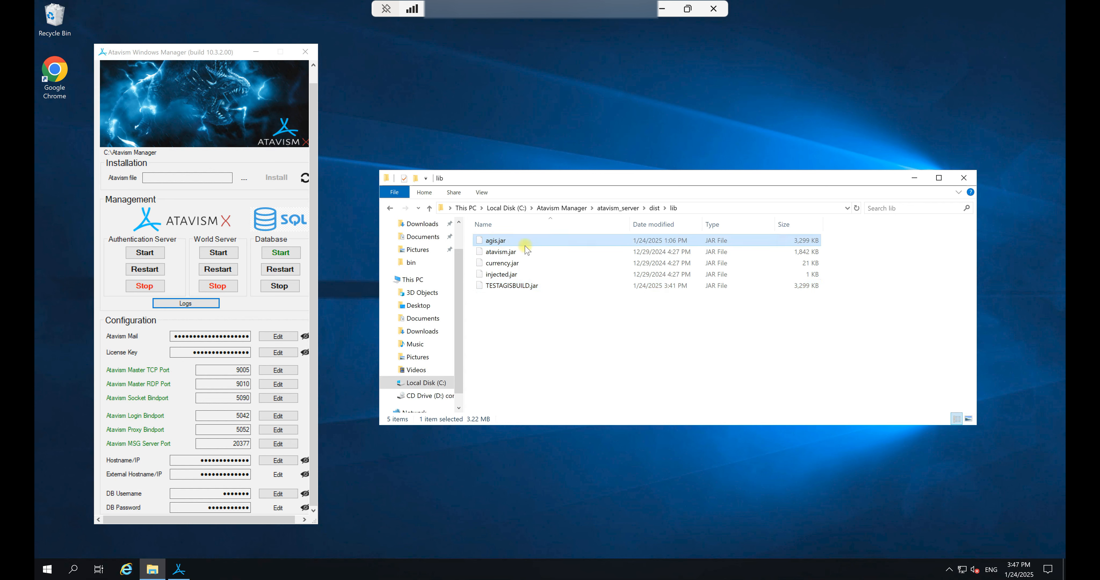
right_click(499, 243)
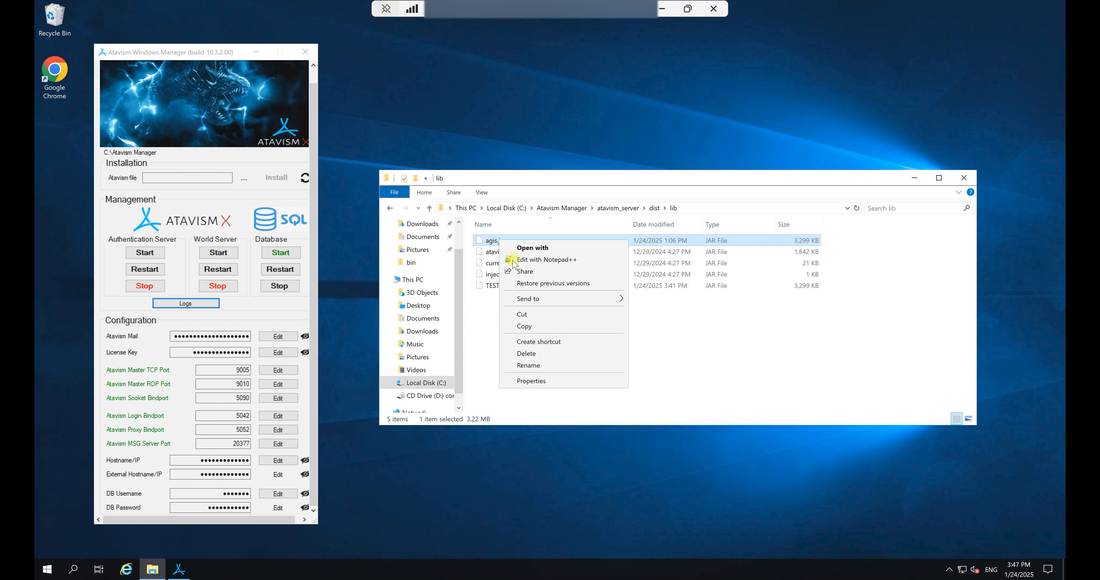
left_click(546, 367)
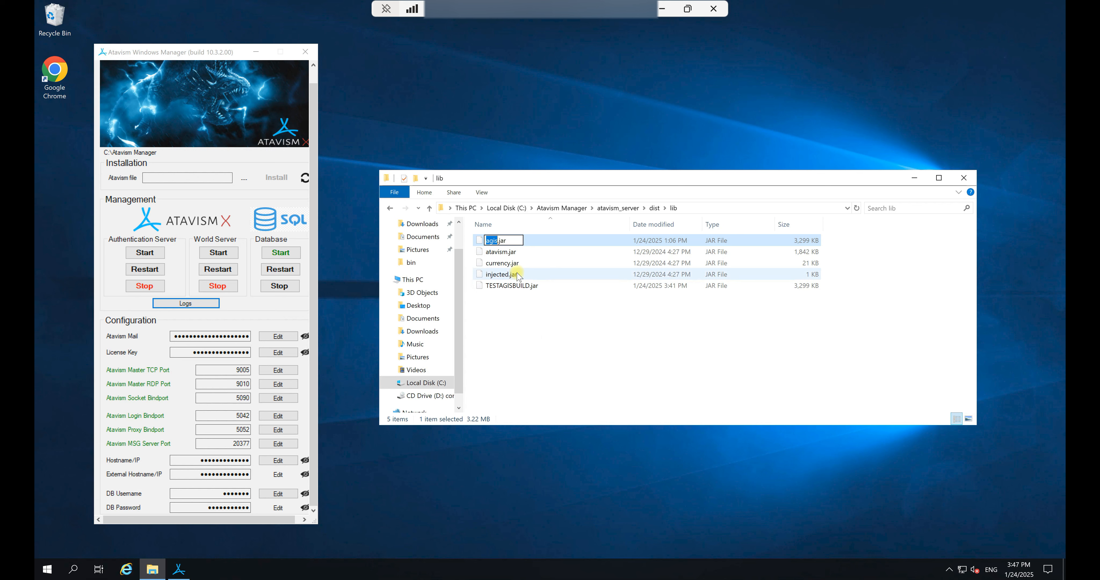
key("Right")
type("OLD")
key("Return")
Rename TESTAGISBUILD.jar in the lib folder to agis.jar, and close the folder window
right_click(515, 286)
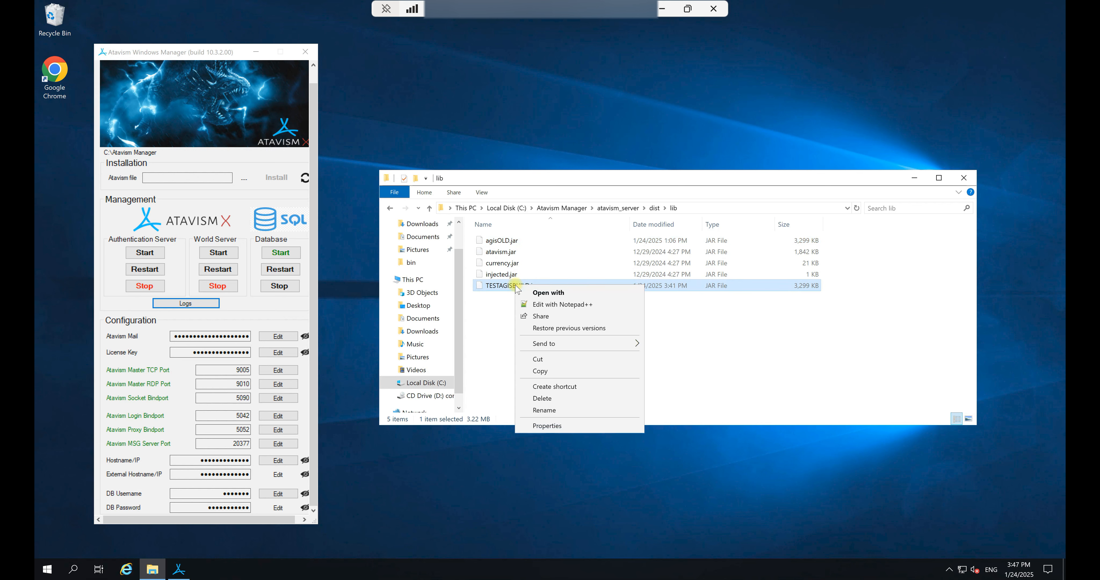
left_click(551, 411)
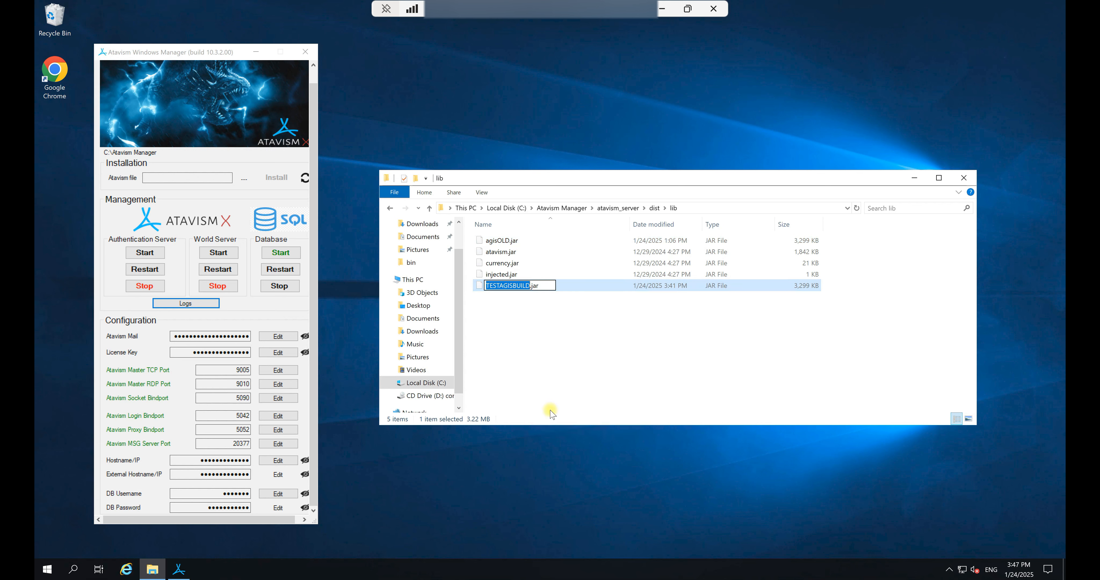
type("AGIS")
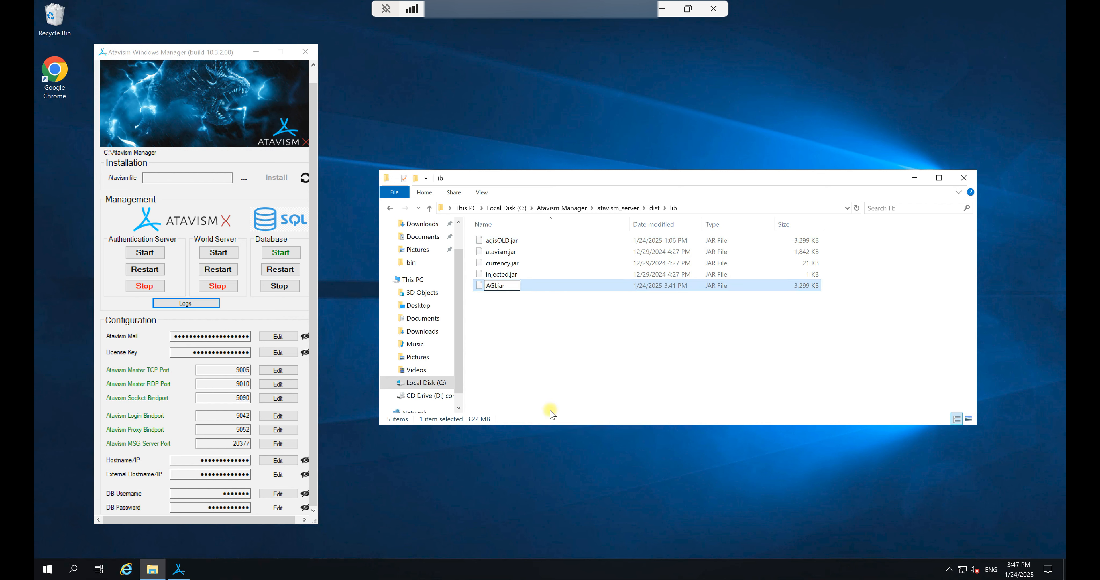
key("BackSpace")
key("BackSpace")
key("BackSpace")
key("BackSpace")
type("agis")
key("Return")
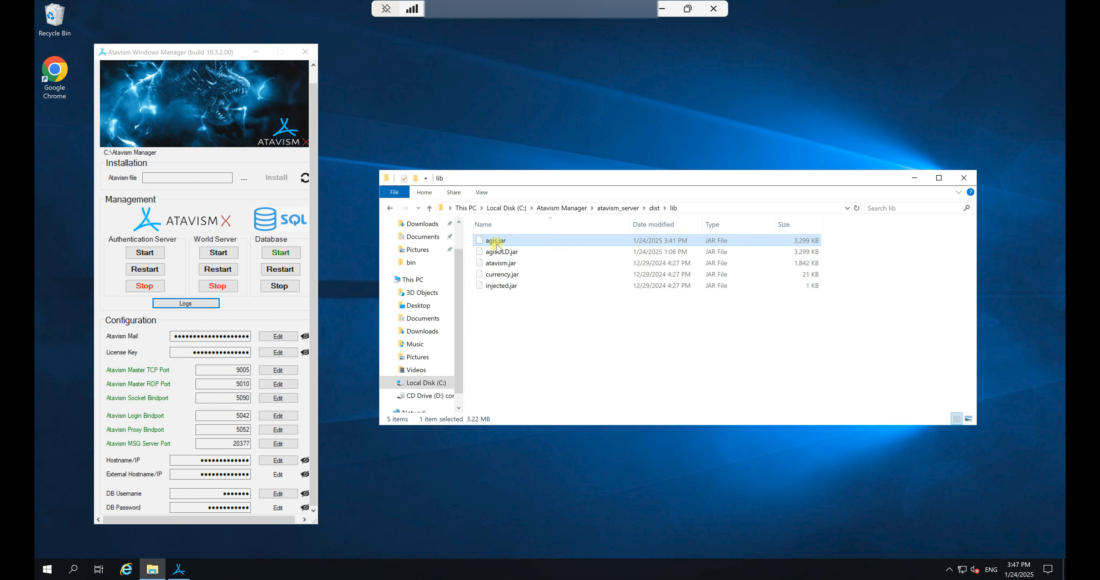
left_click(735, 356)
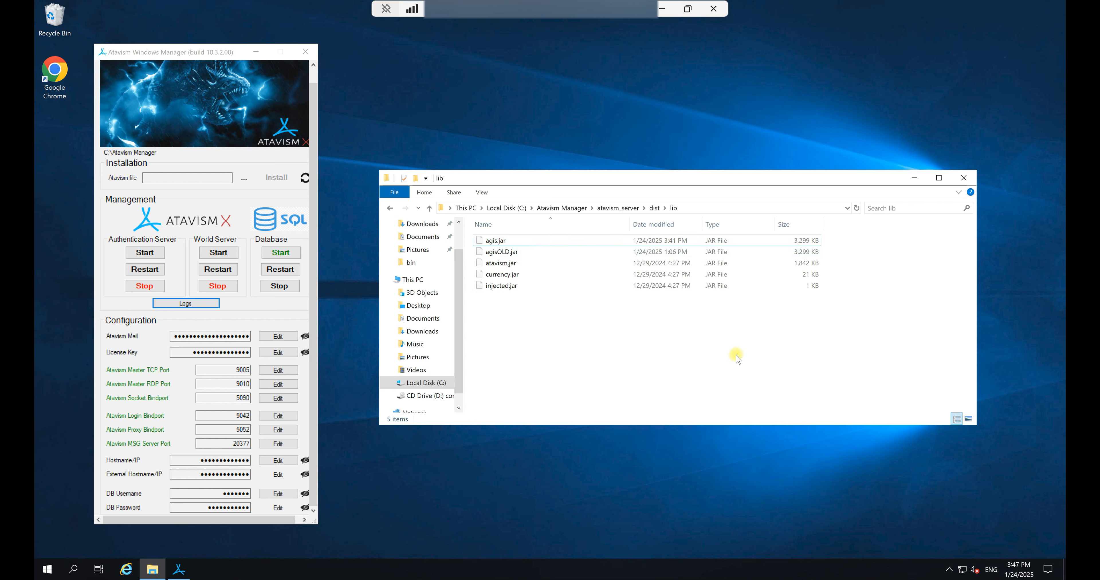
left_click(968, 179)
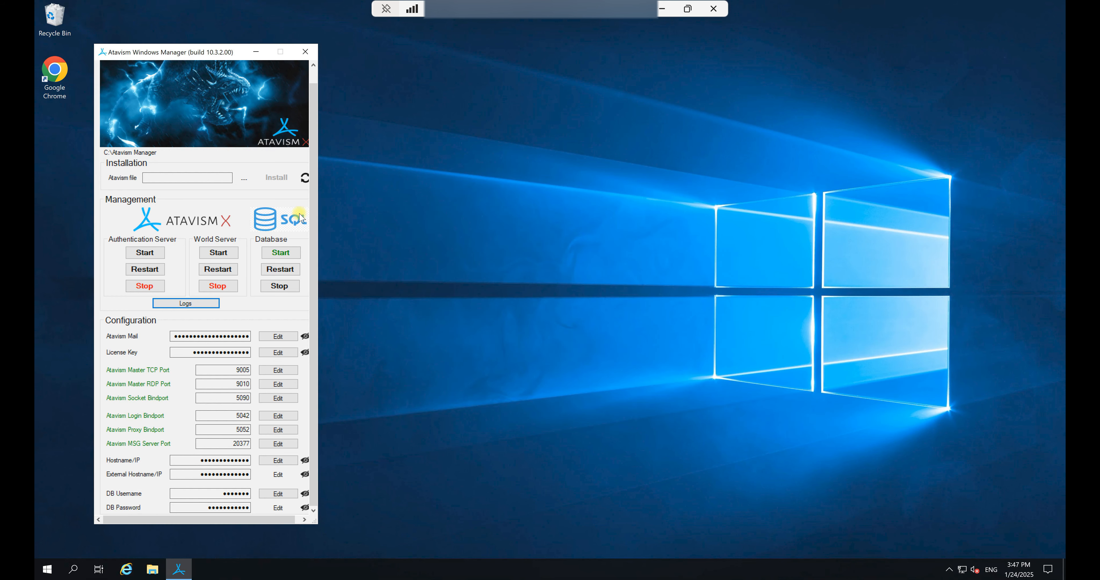
Start the authentication server and the world server, and arrange their console windows side by side clear of the manager
left_click(148, 253)
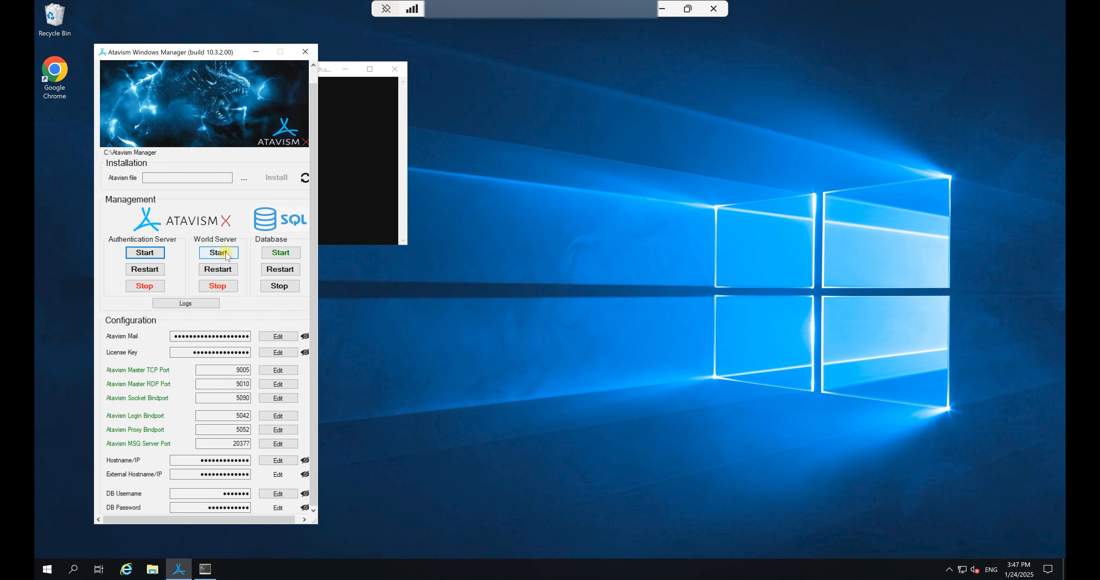
left_click(226, 253)
left_click_drag(295, 102, 683, 151)
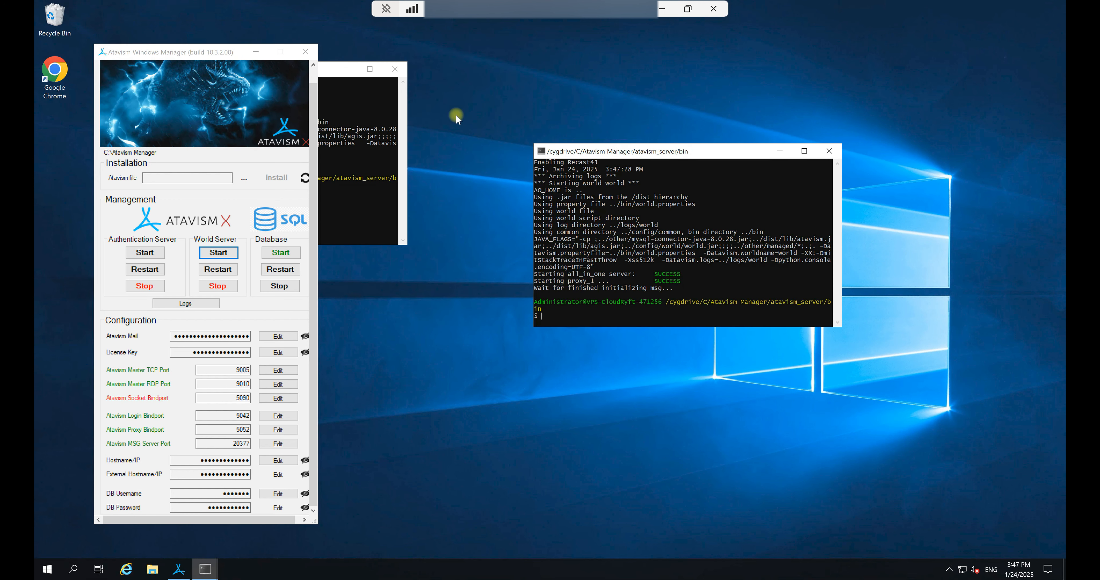
left_click_drag(251, 70, 517, 349)
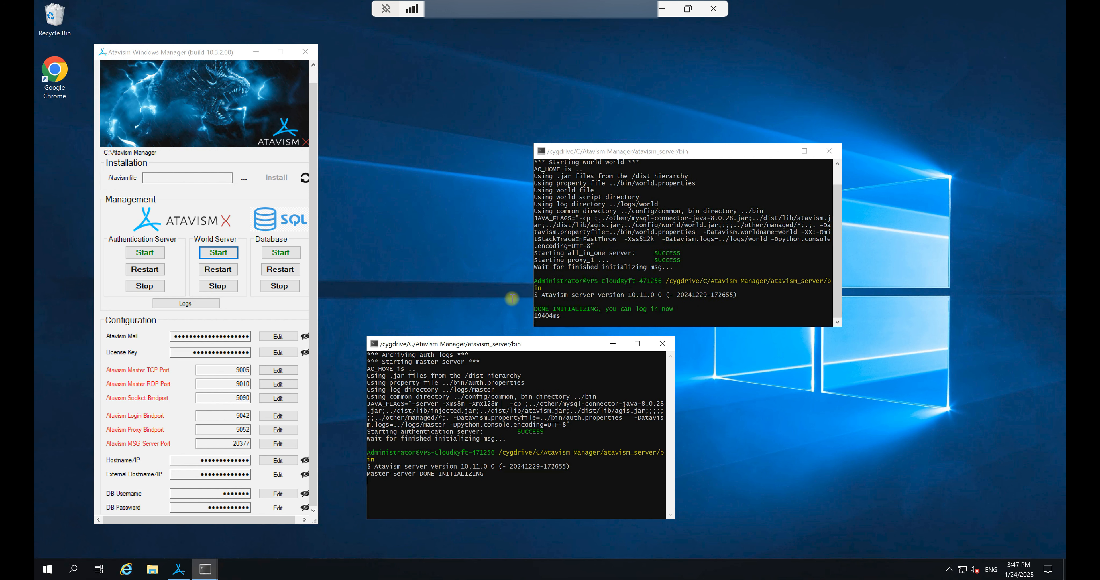
Return through the logs folder to Atavism Manager\atavism_server\dist\lib and delete agisOLD.jar
left_click(204, 304)
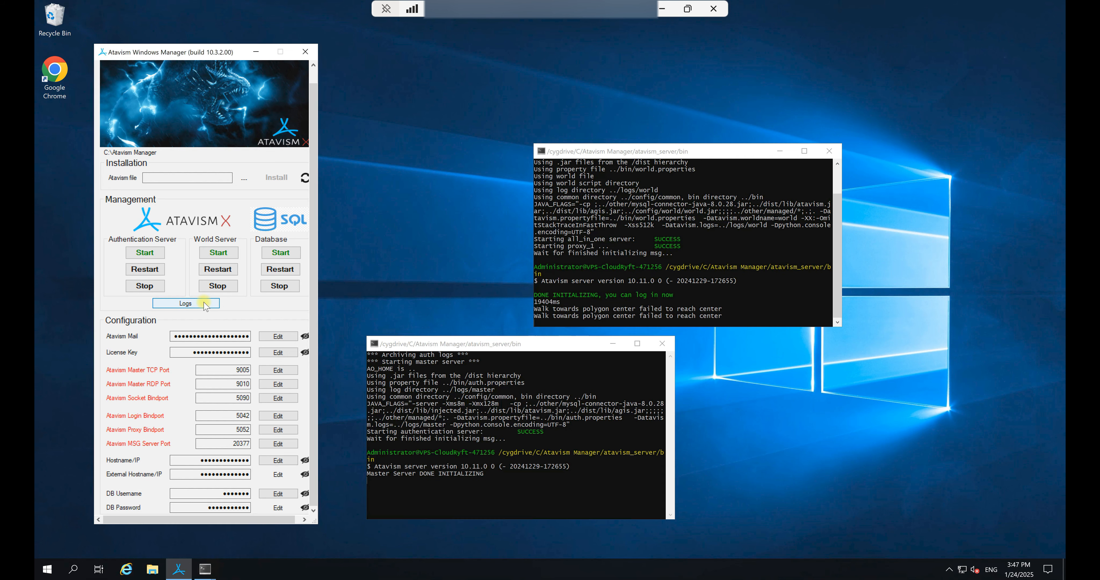
left_click(569, 211)
double_click(513, 241)
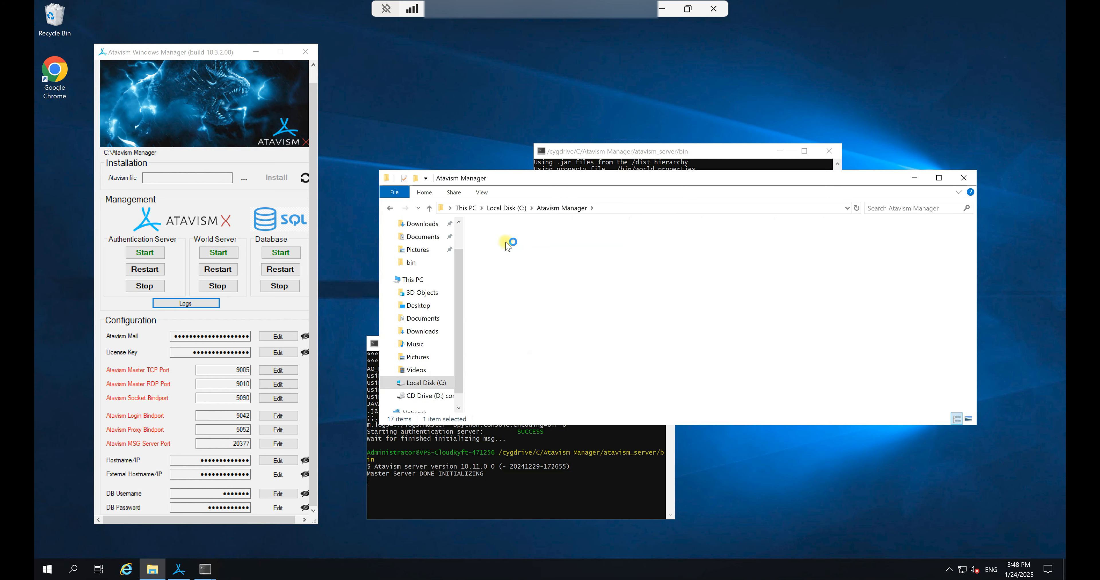
double_click(496, 263)
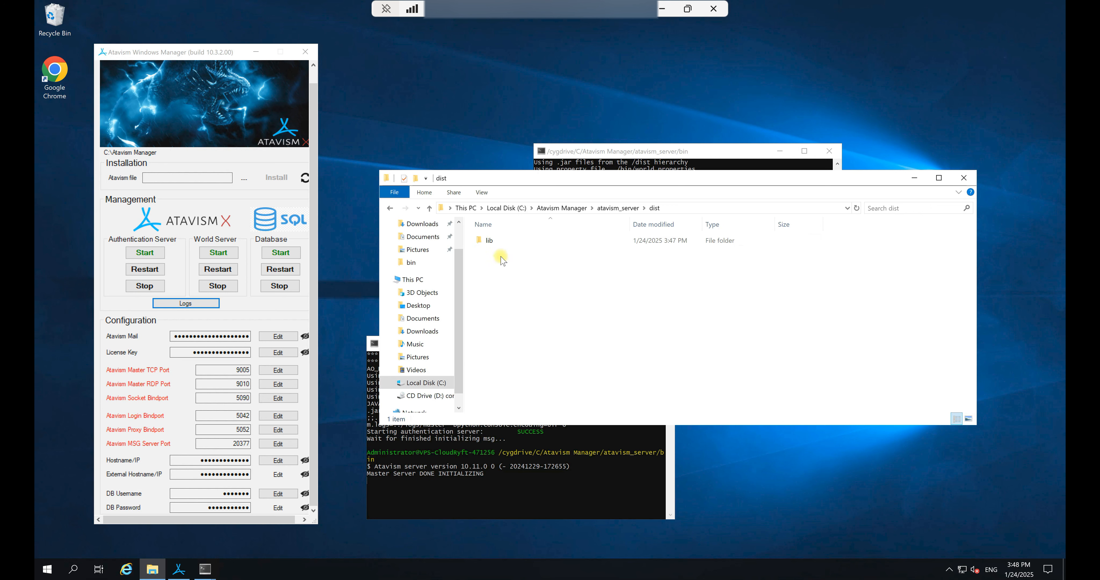
double_click(500, 242)
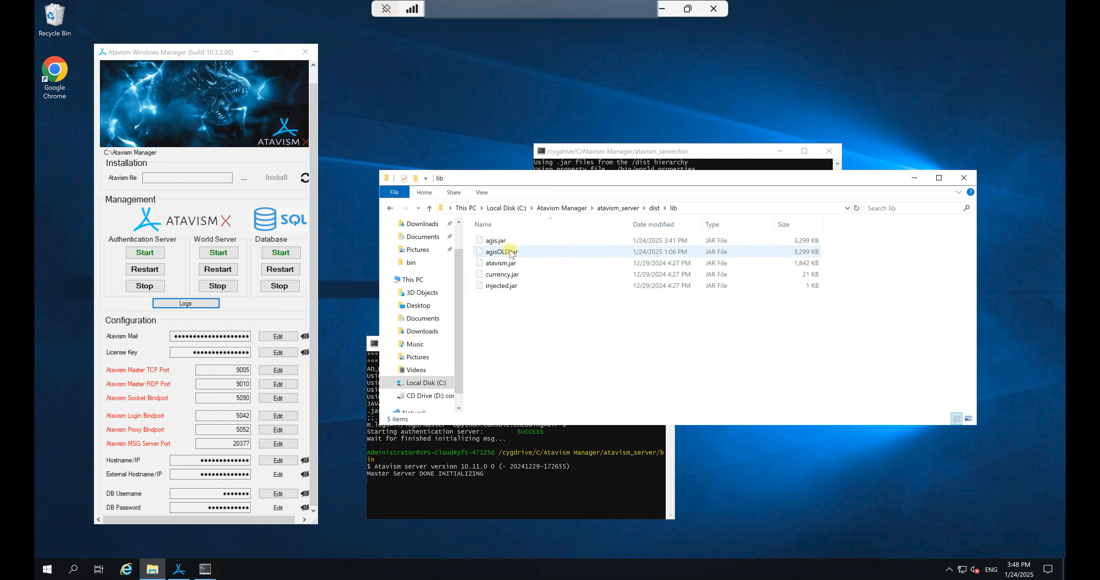
left_click(504, 252)
key("Delete")
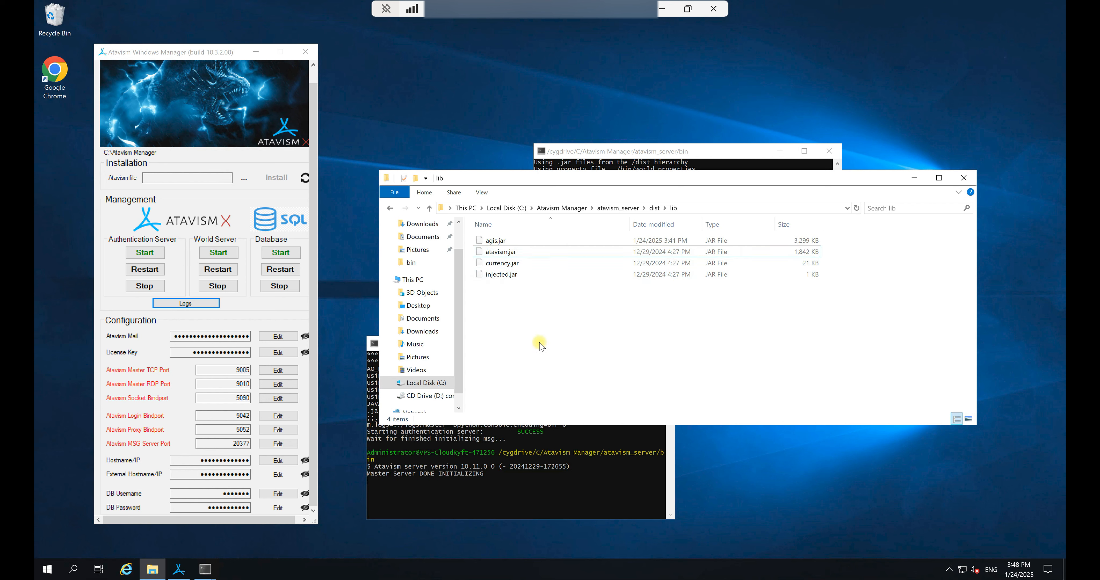